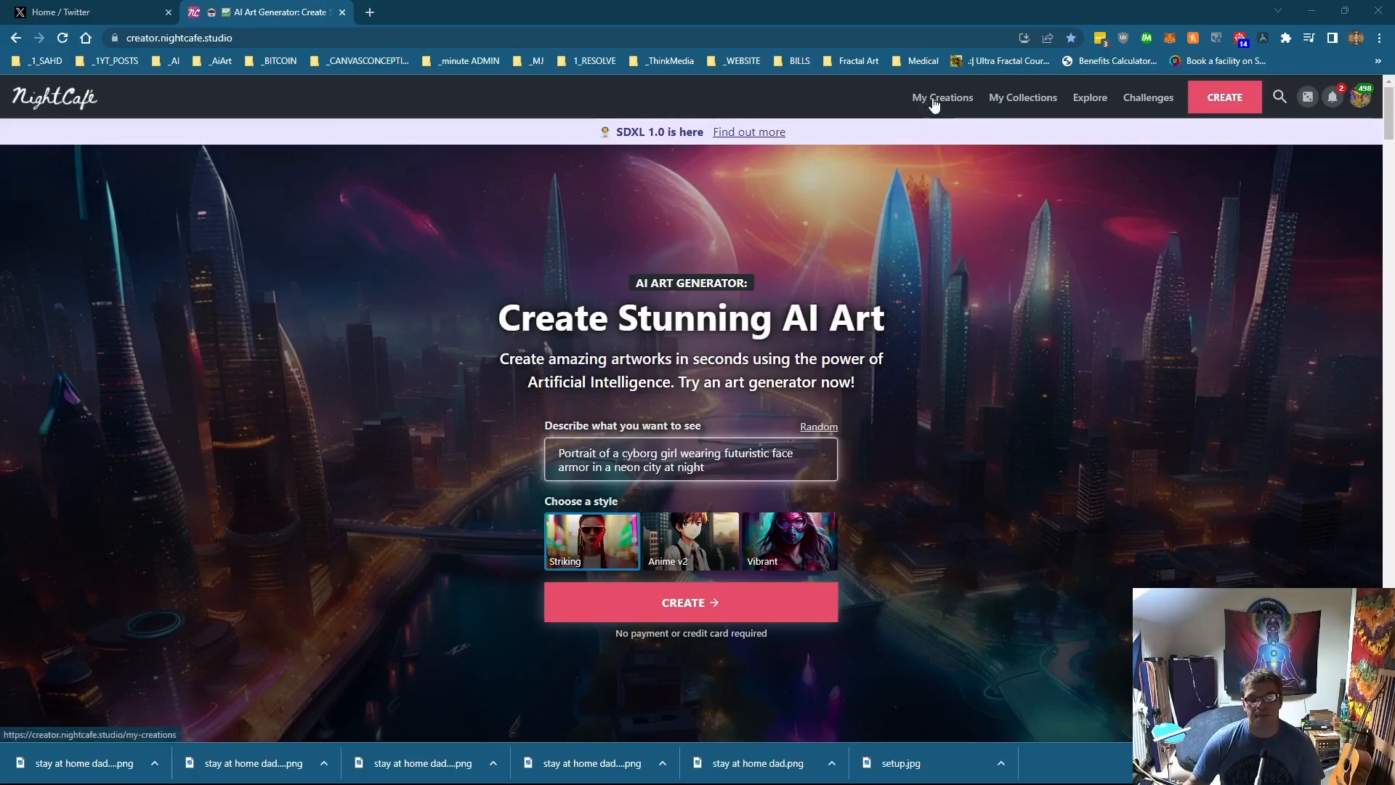
Step: Open the My Creations gallery and browse the existing artworks
{"action": "left_click", "coordinate": [935, 104]}
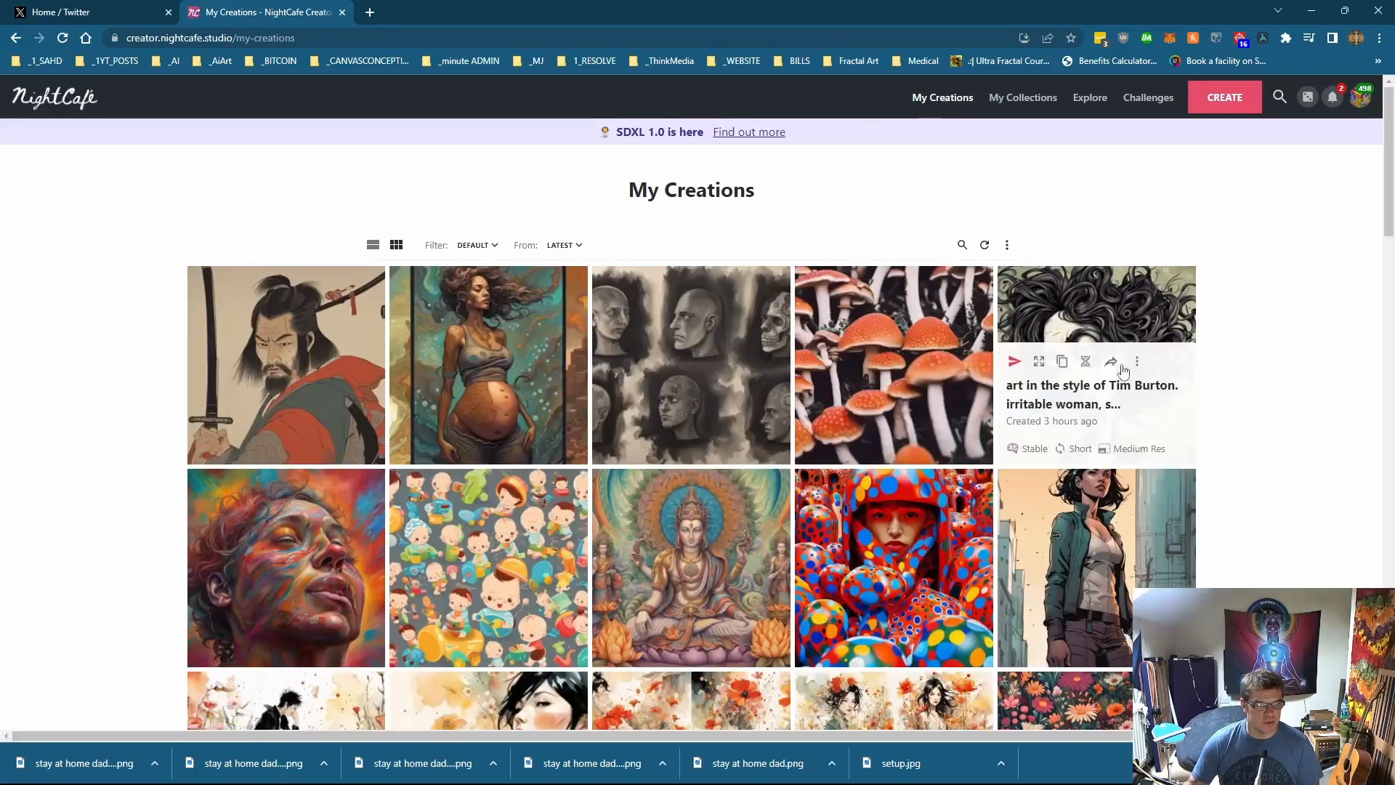
{"action": "scroll", "coordinate": [1032, 396], "scroll_direction": "down", "scroll_amount": 3}
{"action": "scroll", "coordinate": [1034, 396], "scroll_direction": "up", "scroll_amount": 3}
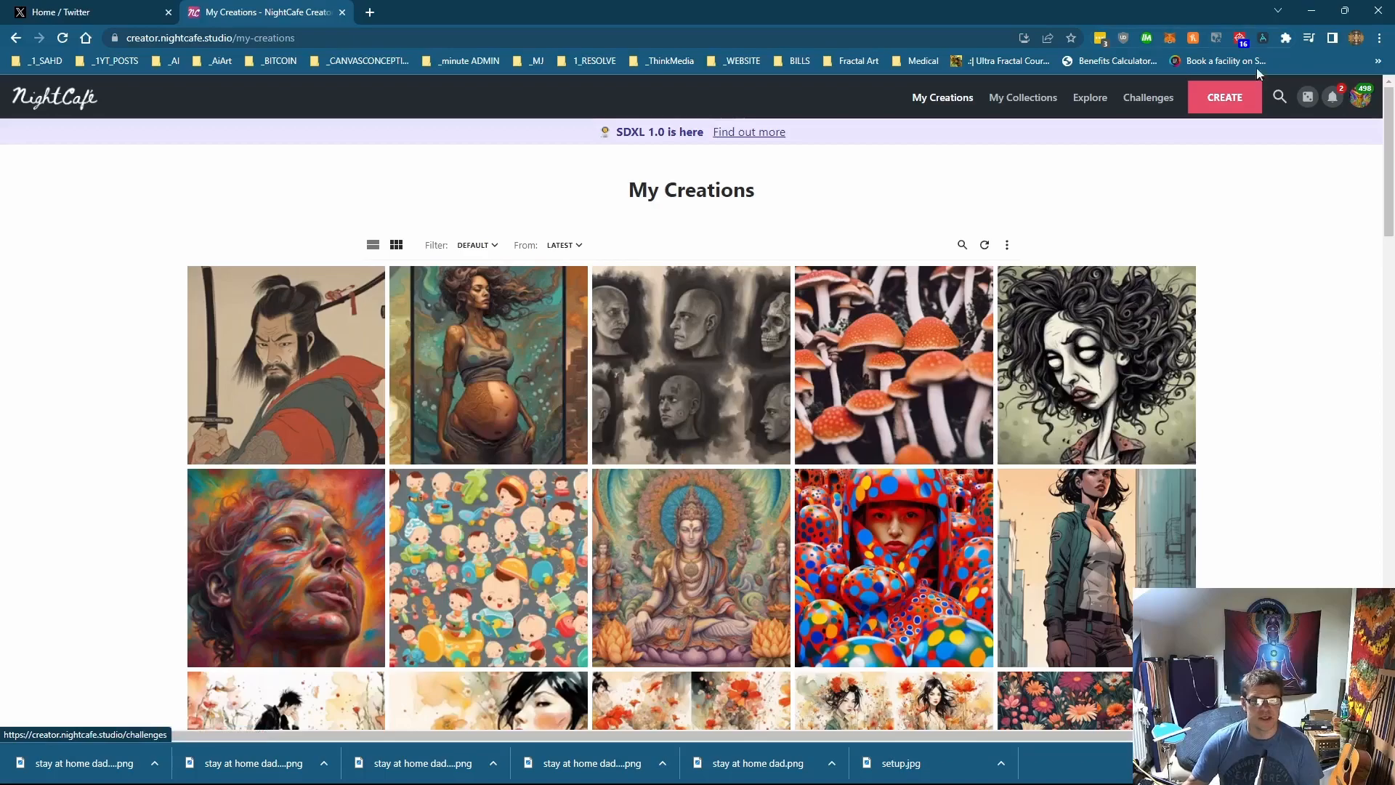
Step: Open the creation studio and switch the model to SDXL 1.0
{"action": "left_click", "coordinate": [1251, 98]}
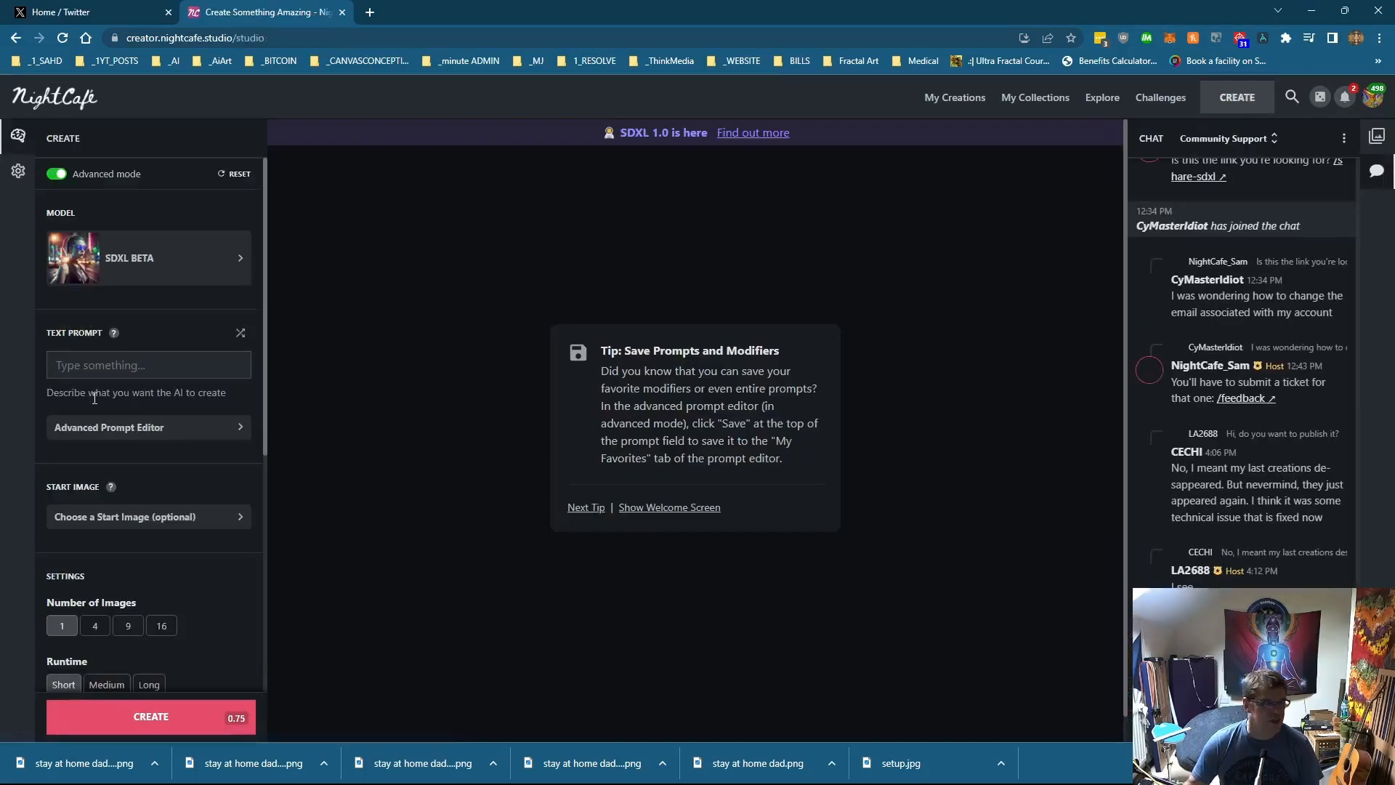
{"action": "left_click", "coordinate": [147, 274]}
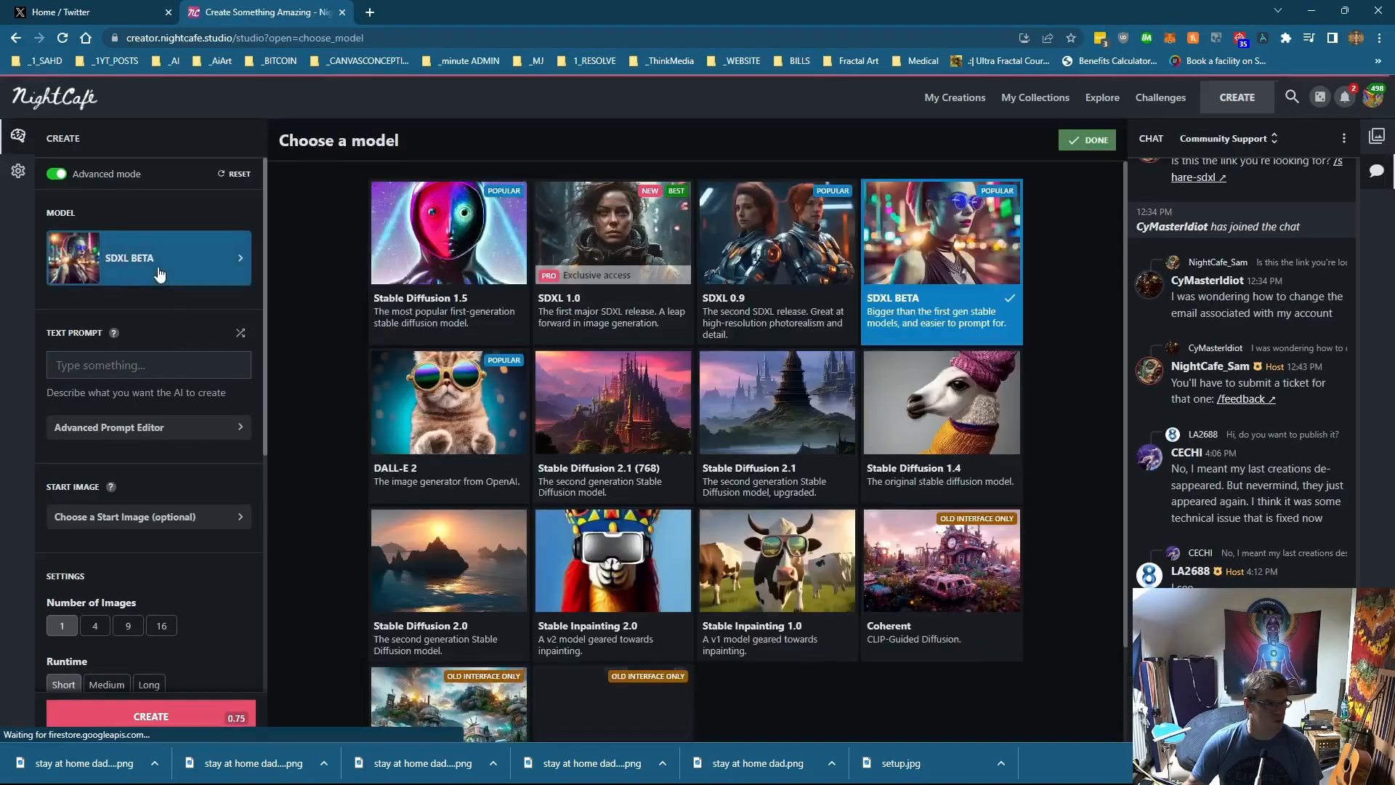
{"action": "left_click", "coordinate": [623, 243]}
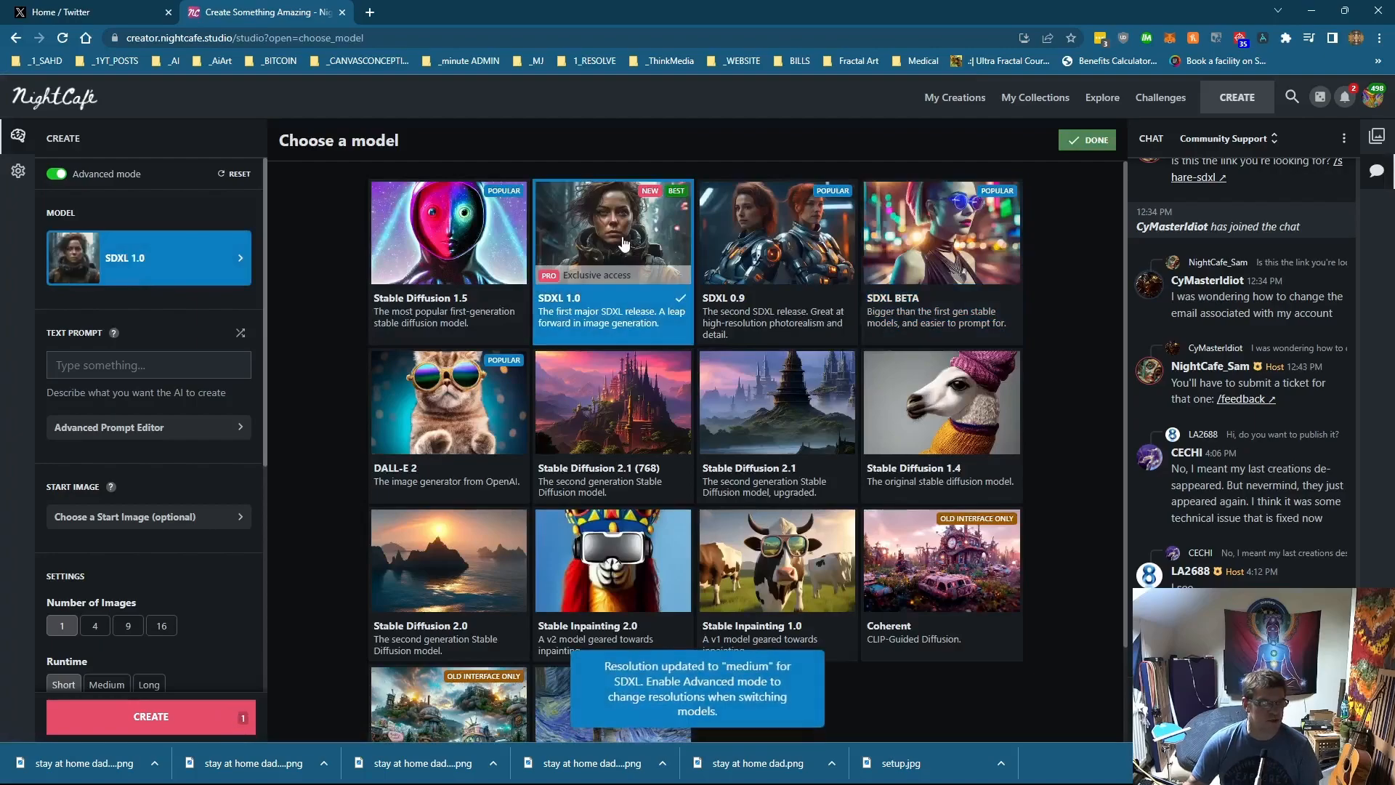
Step: Open the Advanced Prompt Editor and paste a prompt beginning 'Art by Tim Burton and Pixar, tartan hat with the madhatter'
{"action": "left_click", "coordinate": [107, 400]}
{"action": "left_click", "coordinate": [95, 439]}
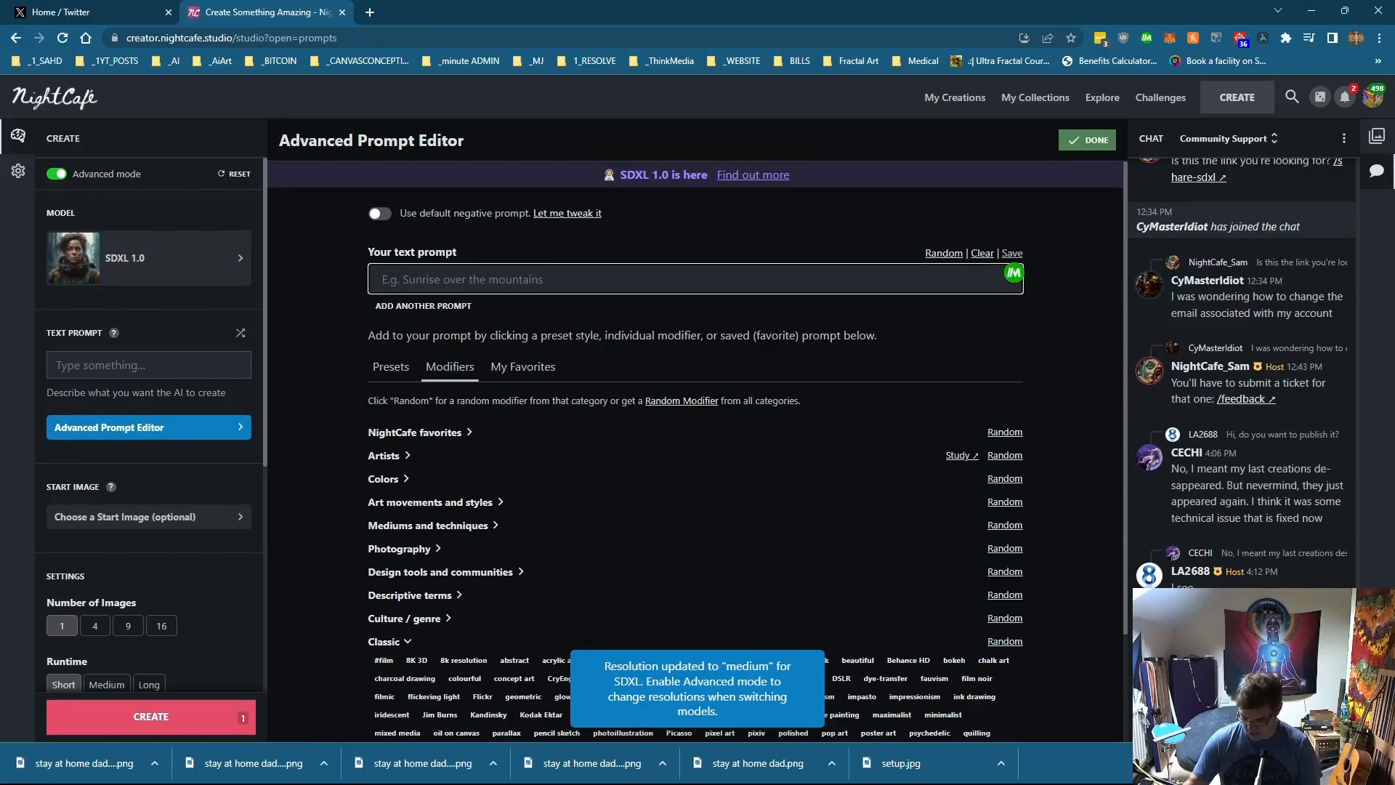
{"action": "scroll", "coordinate": [695, 465], "scroll_direction": "down", "scroll_amount": 3}
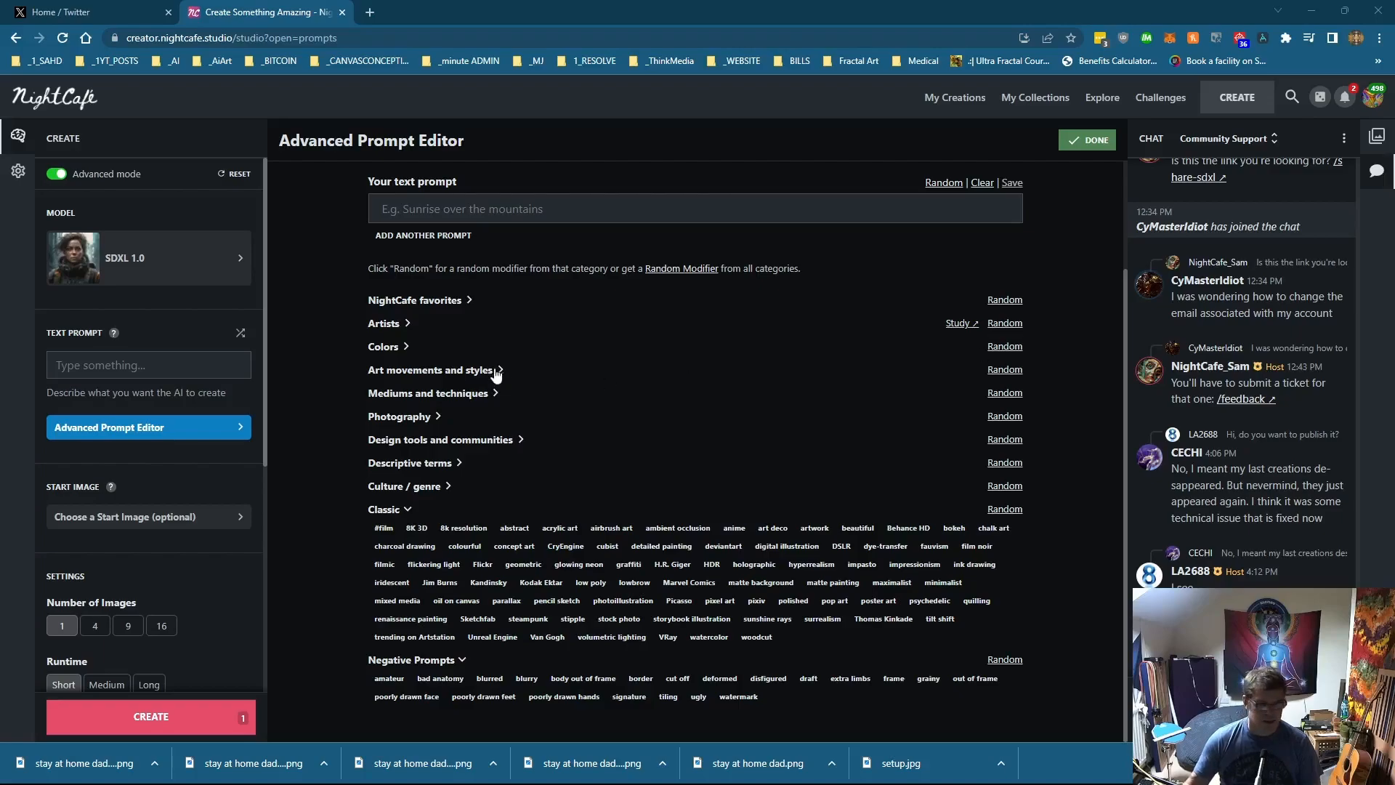
{"action": "left_click", "coordinate": [440, 209]}
{"action": "type", "text": "Art by Tim Burton and Pixar, tartan hat with the madhatter, big huge grin, childish features, happy man, depth of field, intricate details, 3d render"}
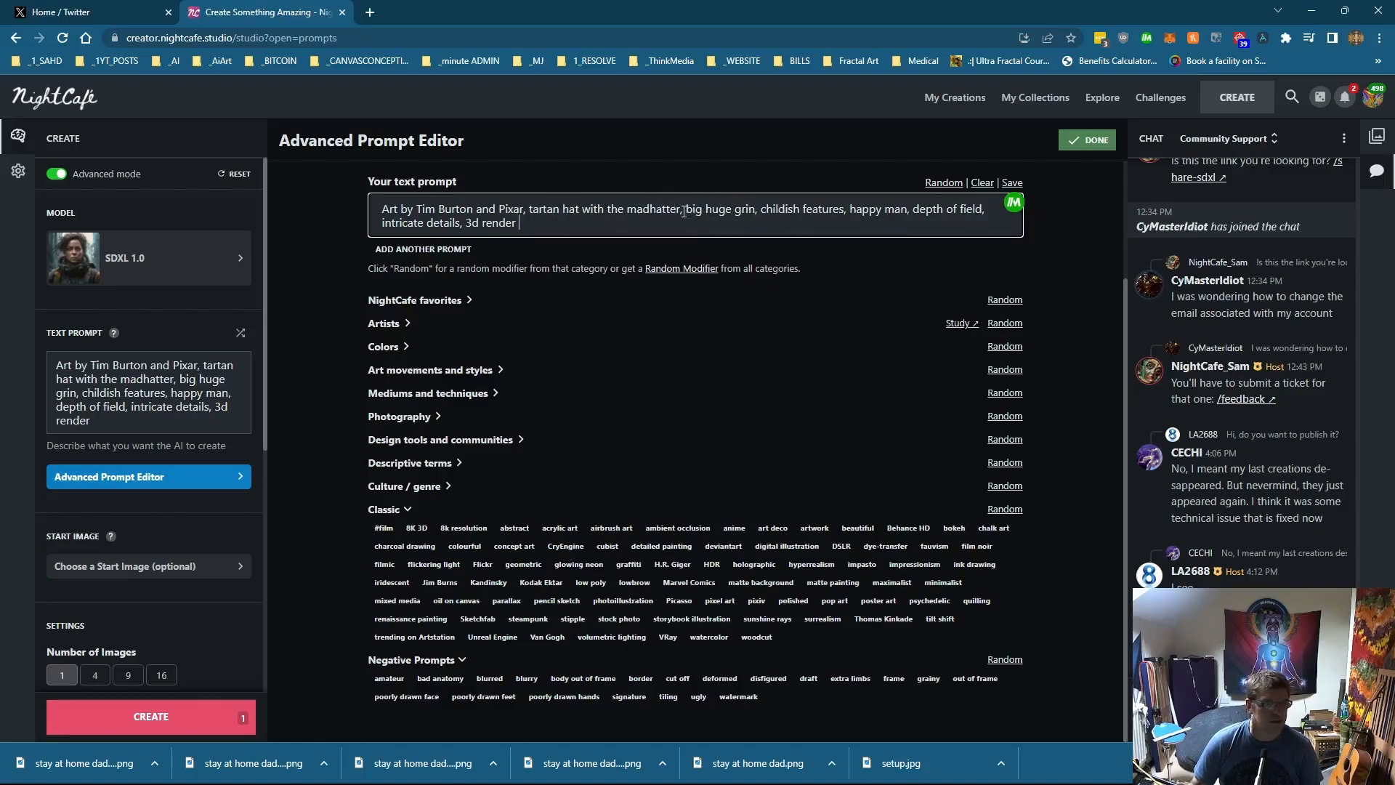
Step: Reword the prompt to read 'Art by Tim Burton and Pixar, the madhatter with a tartan hat, big huge grin…', removing duplicated words
{"action": "left_click_drag", "start_coordinate": [684, 210], "coordinate": [624, 222]}
{"action": "left_click", "coordinate": [531, 211]}
{"action": "type", "text": "the maddhatter with a tartan "}
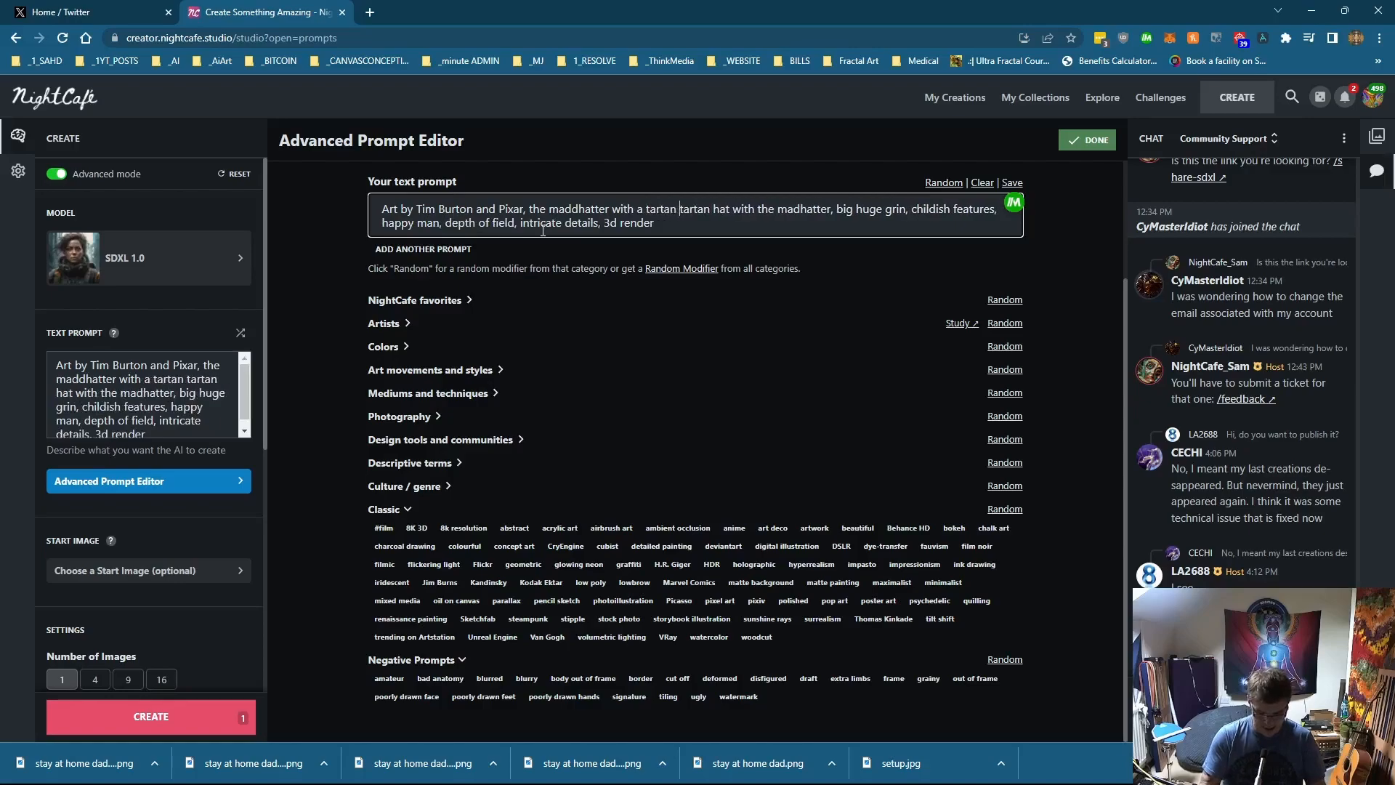
{"action": "type", "text": "hat"}
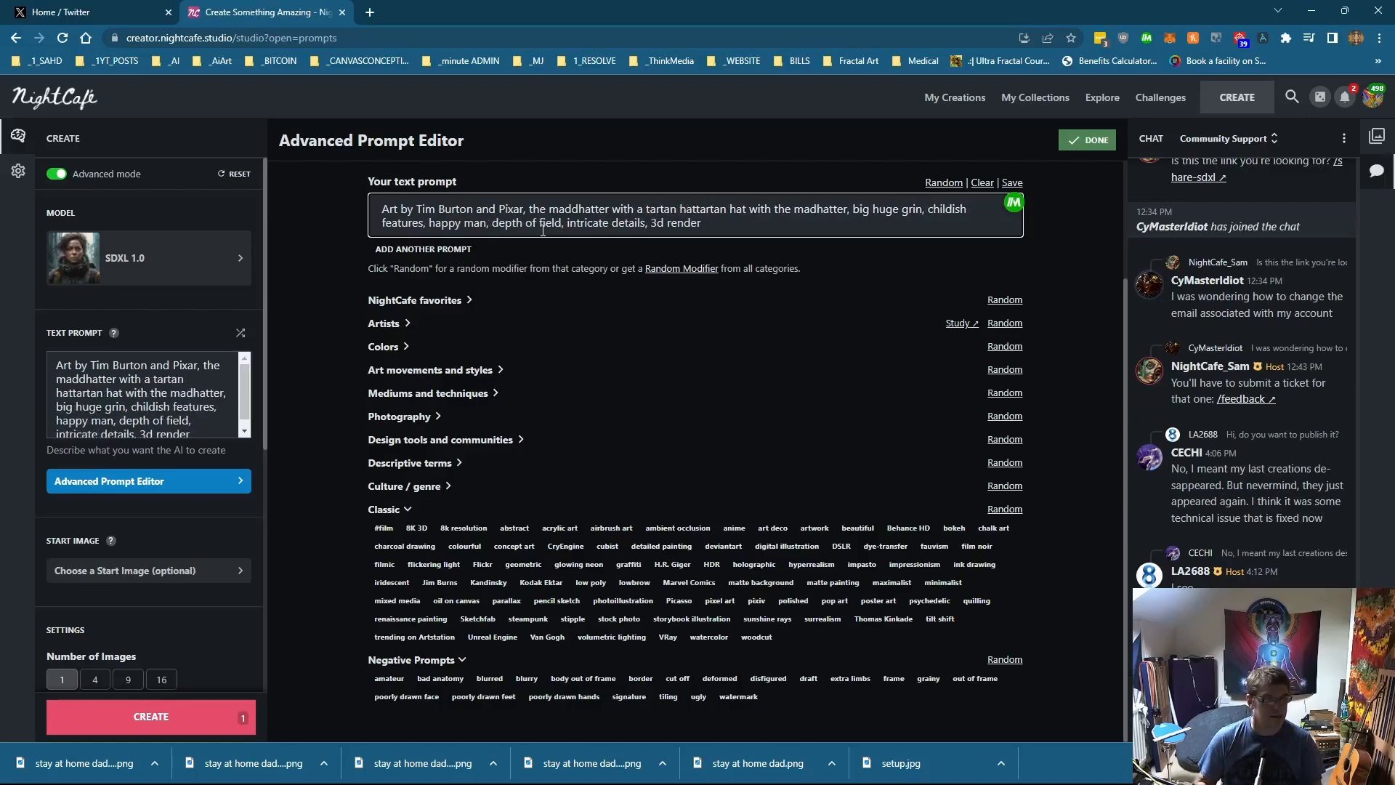
{"action": "key", "text": "Delete"}
{"action": "key", "text": "Delete"}
{"action": "key", "text": "Delete"}
{"action": "key", "text": "Delete"}
{"action": "key", "text": "Delete"}
{"action": "key", "text": "Delete"}
{"action": "key", "text": "Delete"}
{"action": "key", "text": "Delete"}
{"action": "key", "text": "Delete"}
{"action": "key", "text": "Delete"}
{"action": "key", "text": "Delete"}
{"action": "key", "text": "Delete"}
{"action": "key", "text": "Delete"}
{"action": "key", "text": "Delete"}
{"action": "key", "text": "Delete"}
{"action": "key", "text": "Delete"}
{"action": "key", "text": "Delete"}
{"action": "key", "text": "Delete"}
{"action": "key", "text": "Delete"}
{"action": "key", "text": "Delete"}
{"action": "key", "text": "Delete"}
{"action": "key", "text": "Delete"}
{"action": "key", "text": "Delete"}
{"action": "key", "text": "Delete"}
{"action": "key", "text": "Delete"}
{"action": "key", "text": "Delete"}
{"action": "key", "text": "Delete"}
{"action": "key", "text": "Delete"}
{"action": "key", "text": "Delete"}
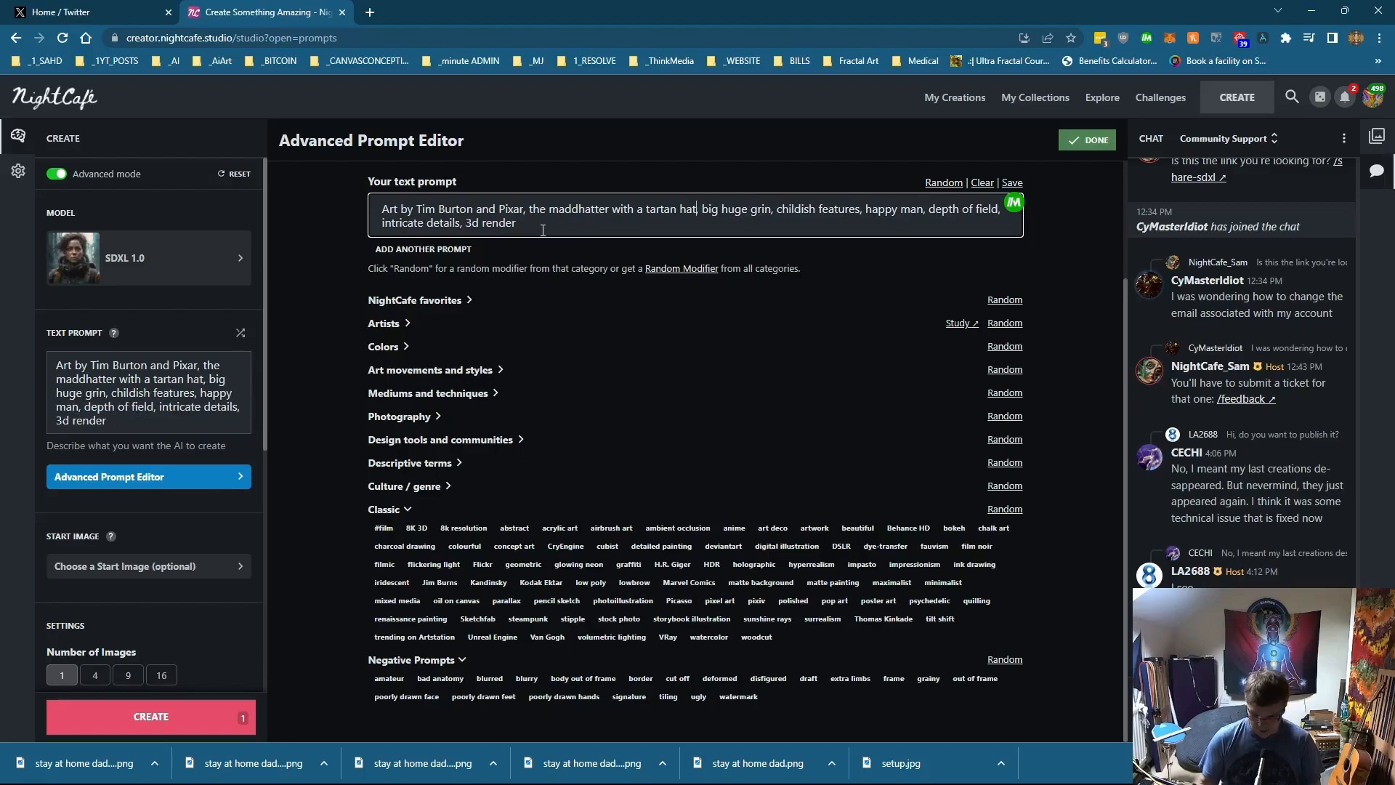
{"action": "key", "text": "Delete"}
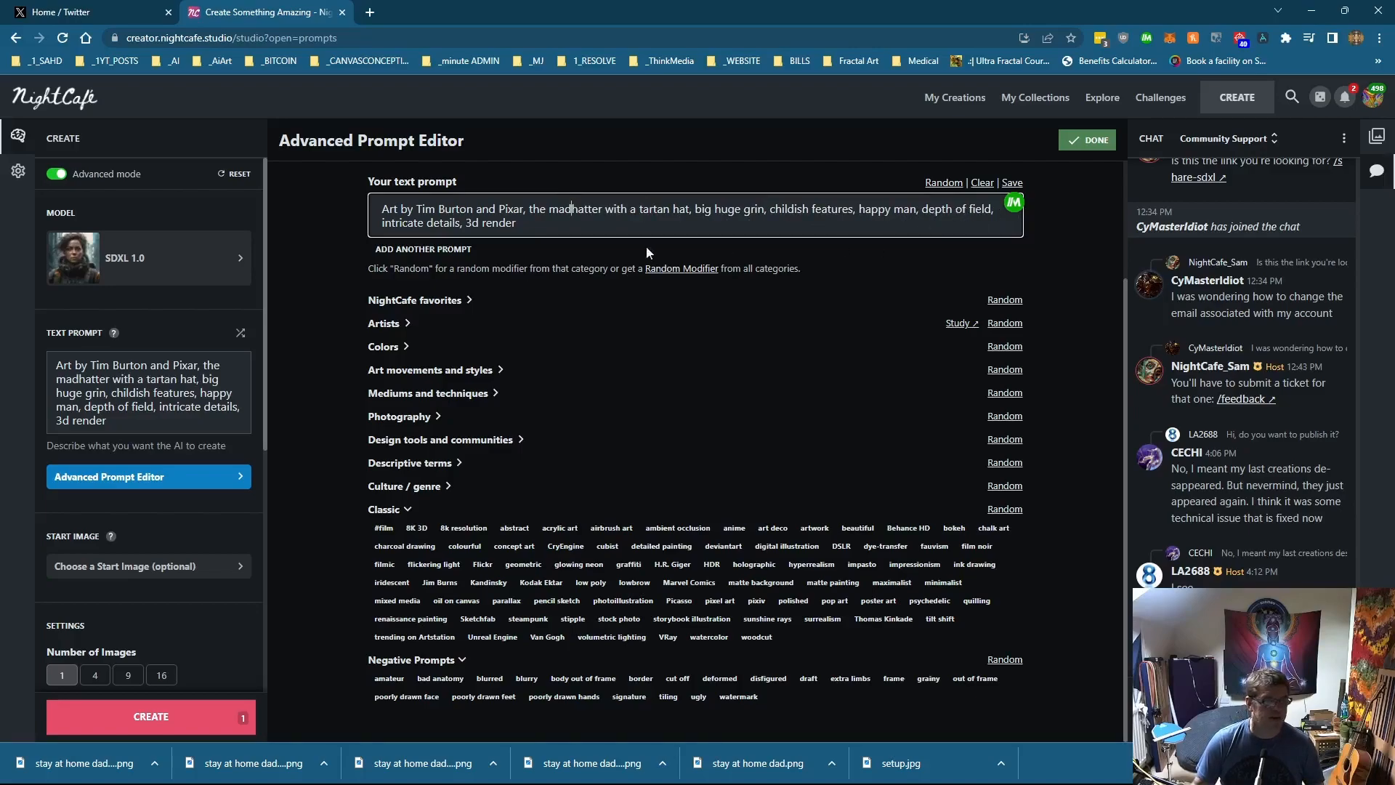
Step: Set the number of images to 16 and start the creation
{"action": "scroll", "coordinate": [133, 590], "scroll_direction": "down", "scroll_amount": 3}
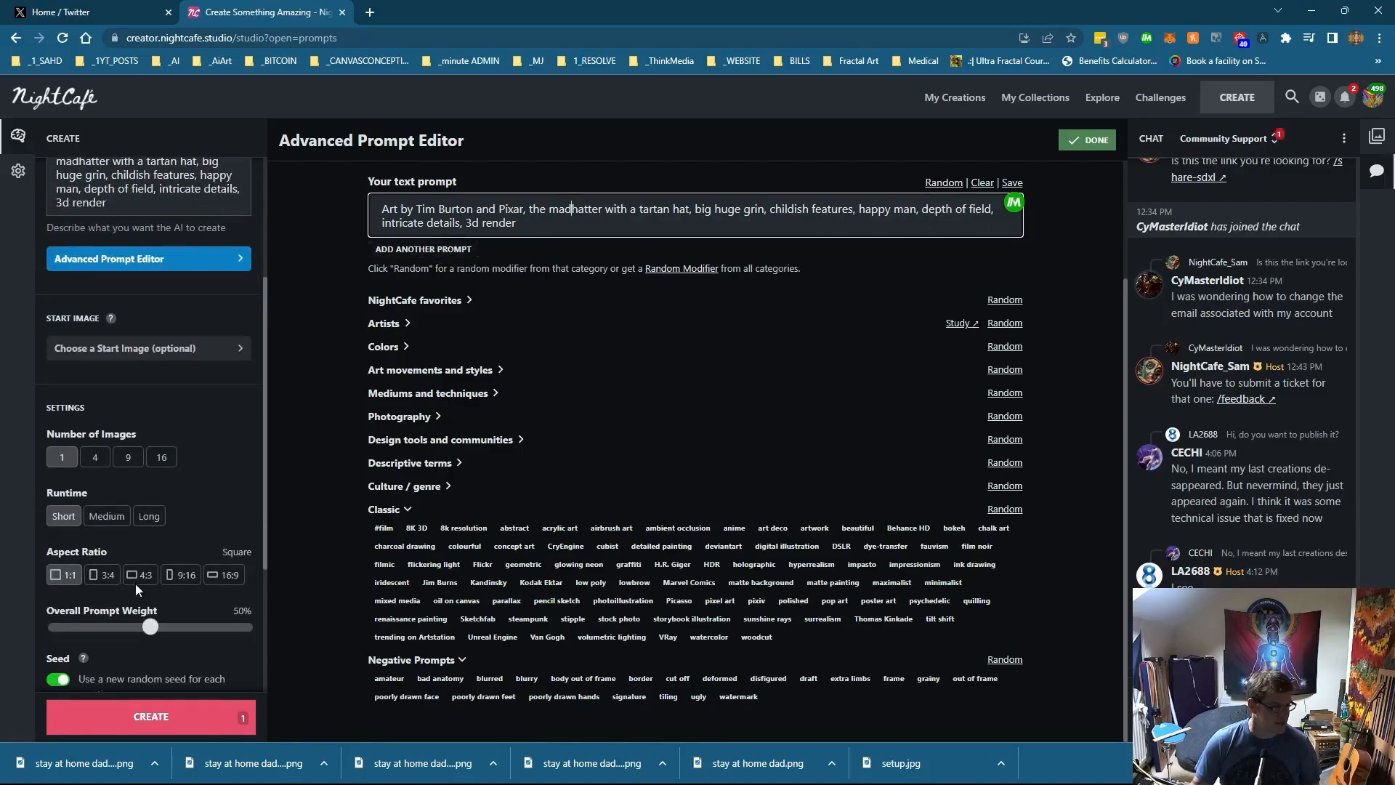
{"action": "left_click", "coordinate": [158, 460]}
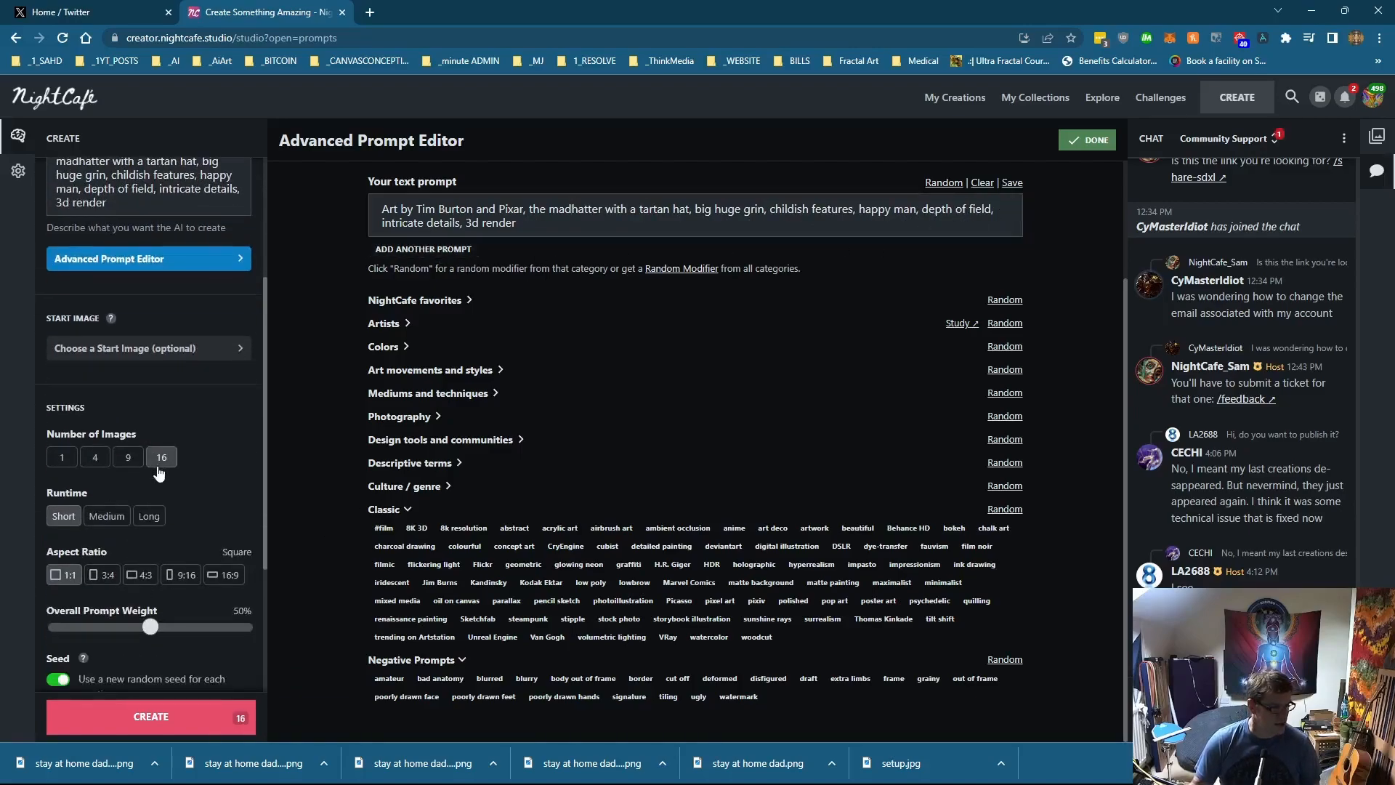
{"action": "left_click", "coordinate": [151, 718]}
Step: Open the finished mad hatter creation and inspect the individual generated images
{"action": "left_click", "coordinate": [796, 446]}
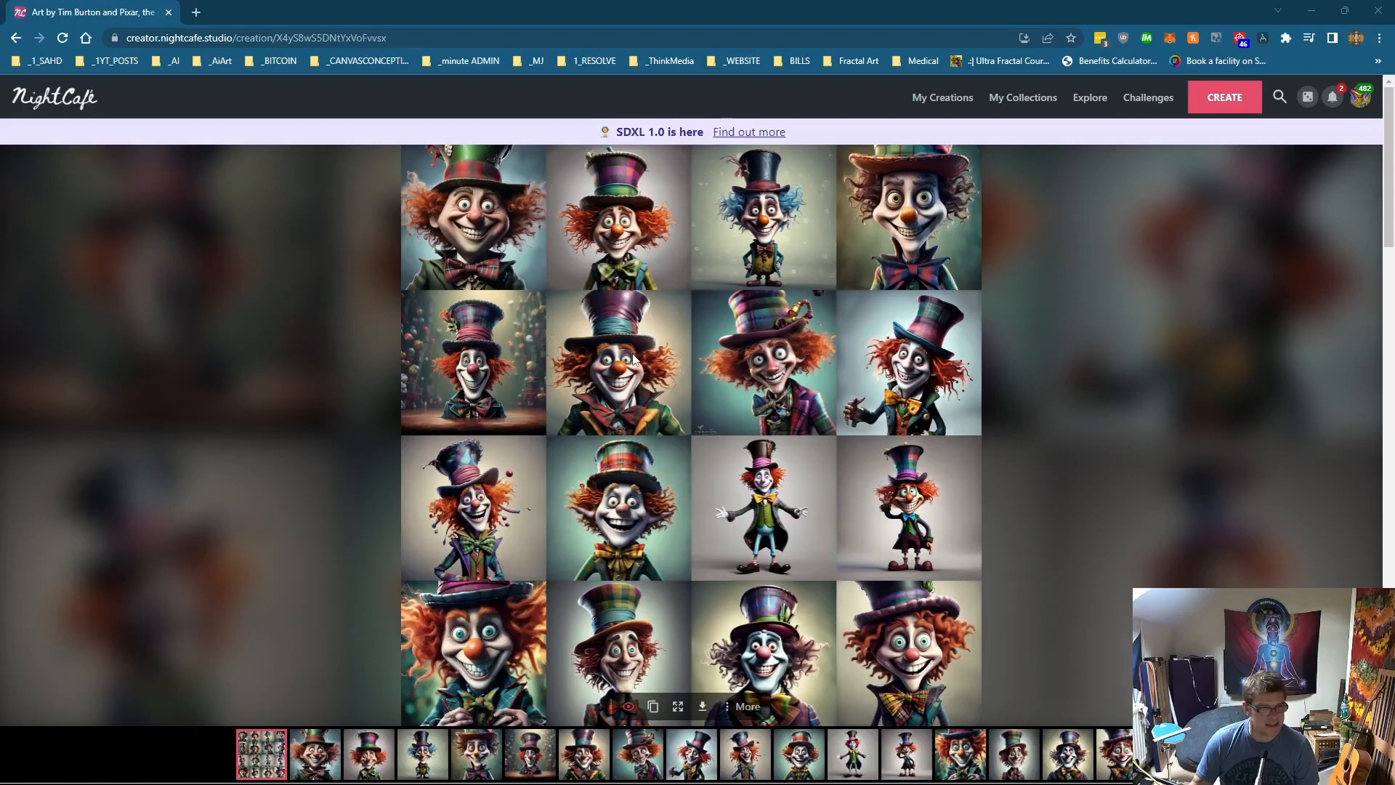
{"action": "scroll", "coordinate": [703, 504], "scroll_direction": "down", "scroll_amount": 3}
{"action": "scroll", "coordinate": [703, 504], "scroll_direction": "up", "scroll_amount": 2}
{"action": "scroll", "coordinate": [703, 509], "scroll_direction": "down", "scroll_amount": 4}
{"action": "scroll", "coordinate": [703, 509], "scroll_direction": "up", "scroll_amount": 1}
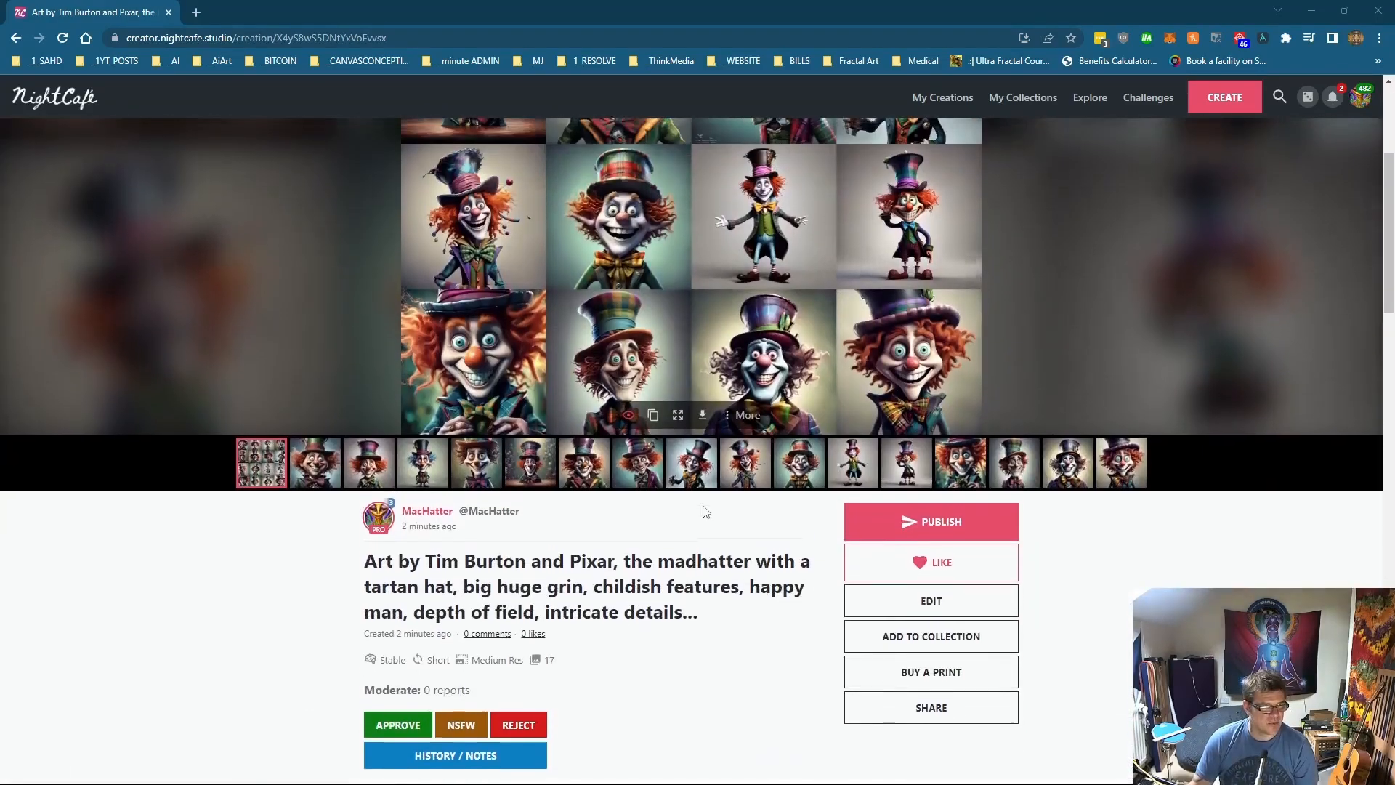
{"action": "scroll", "coordinate": [535, 565], "scroll_direction": "up", "scroll_amount": 2}
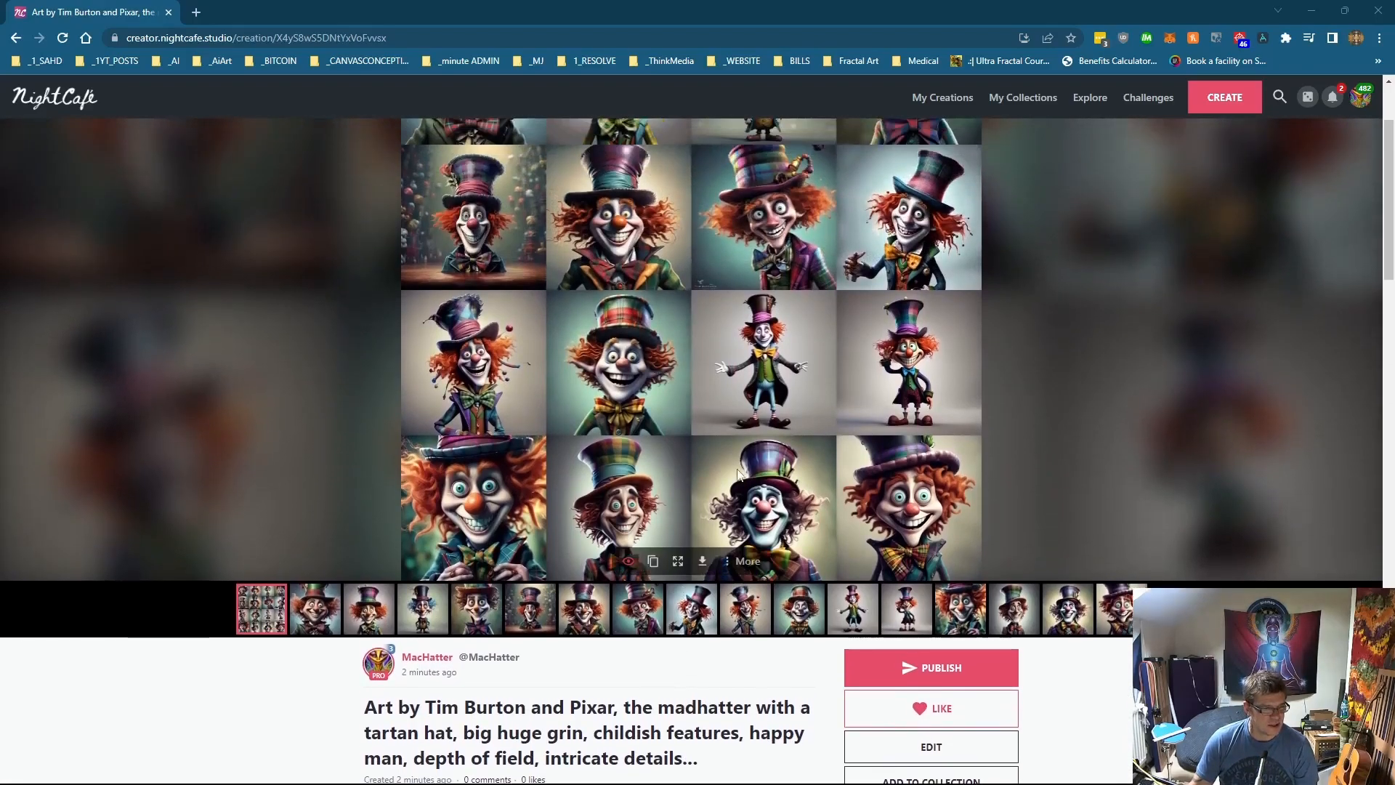
{"action": "scroll", "coordinate": [737, 469], "scroll_direction": "up", "scroll_amount": 2}
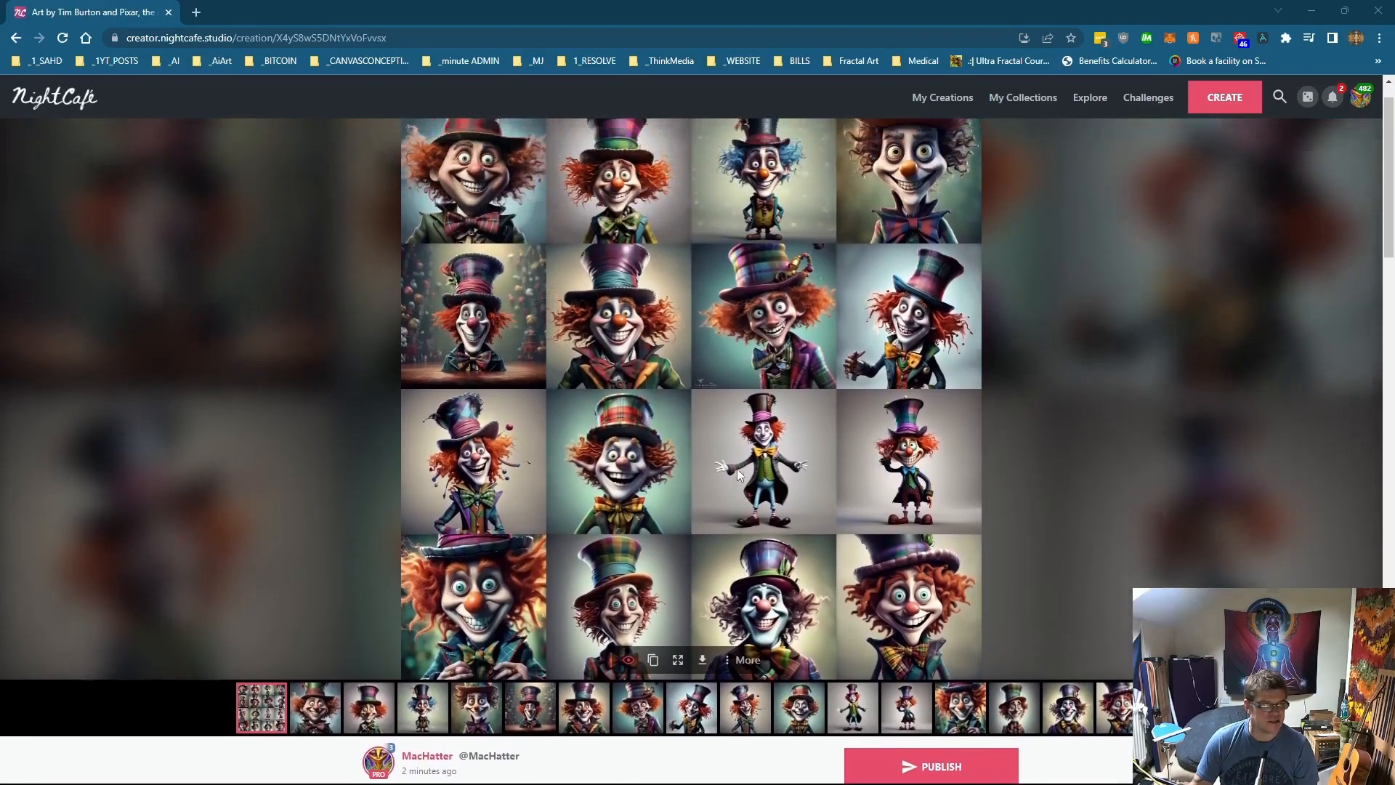
{"action": "left_click", "coordinate": [335, 760]}
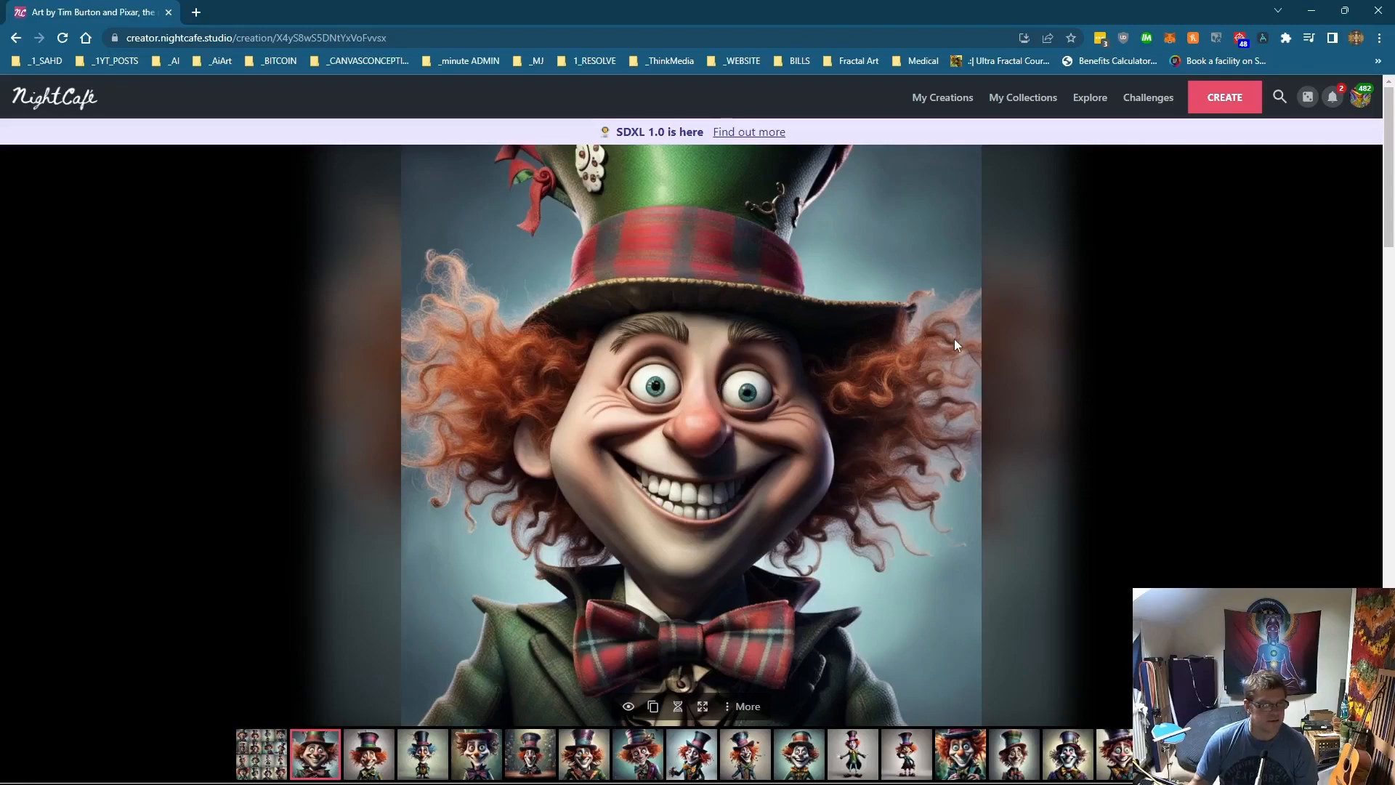
{"action": "left_click", "coordinate": [369, 756]}
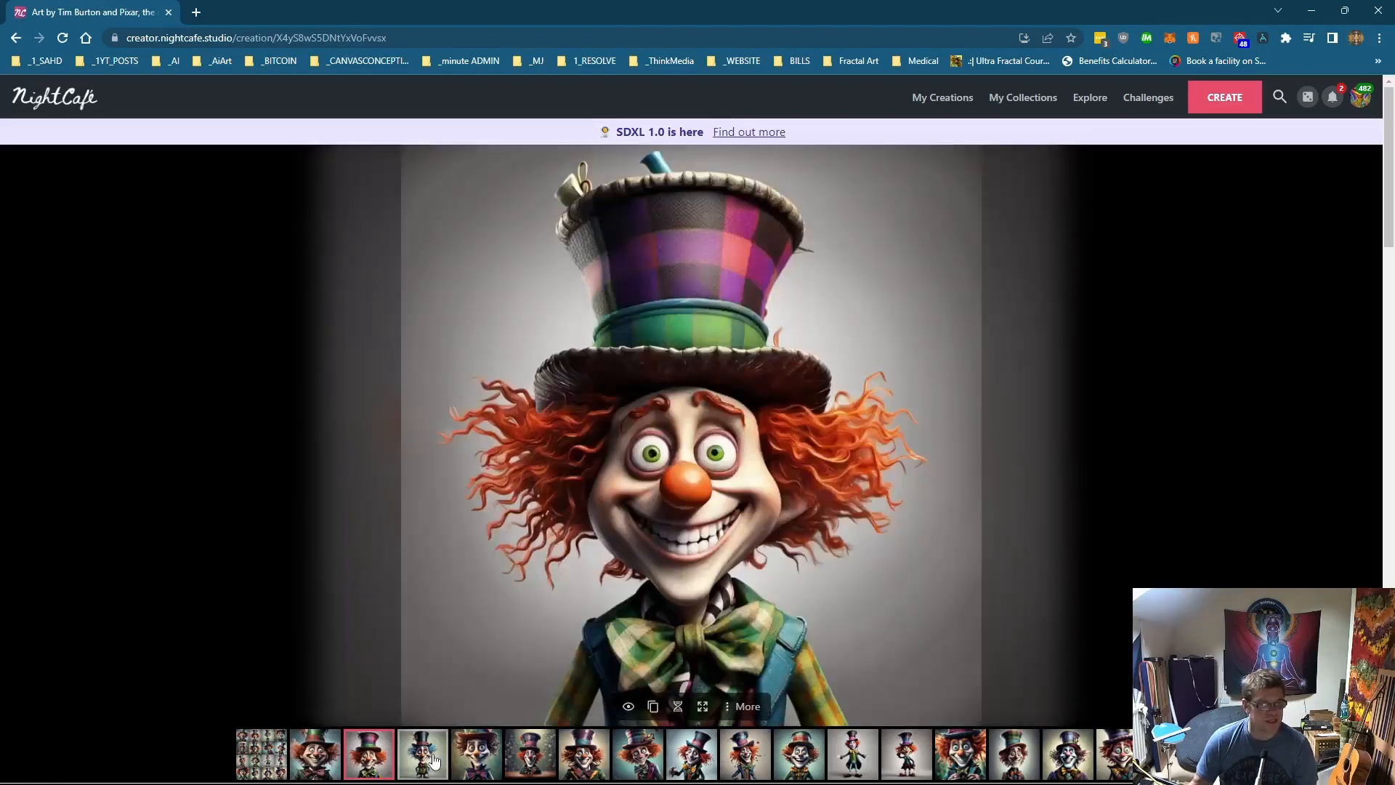
{"action": "left_click", "coordinate": [434, 760]}
Step: Generate 16 SDXL 1.0 images from the prompt 'the 24 hour lifecycle of a human cell. Art by Minoru Furuya'
{"action": "left_click", "coordinate": [1223, 103]}
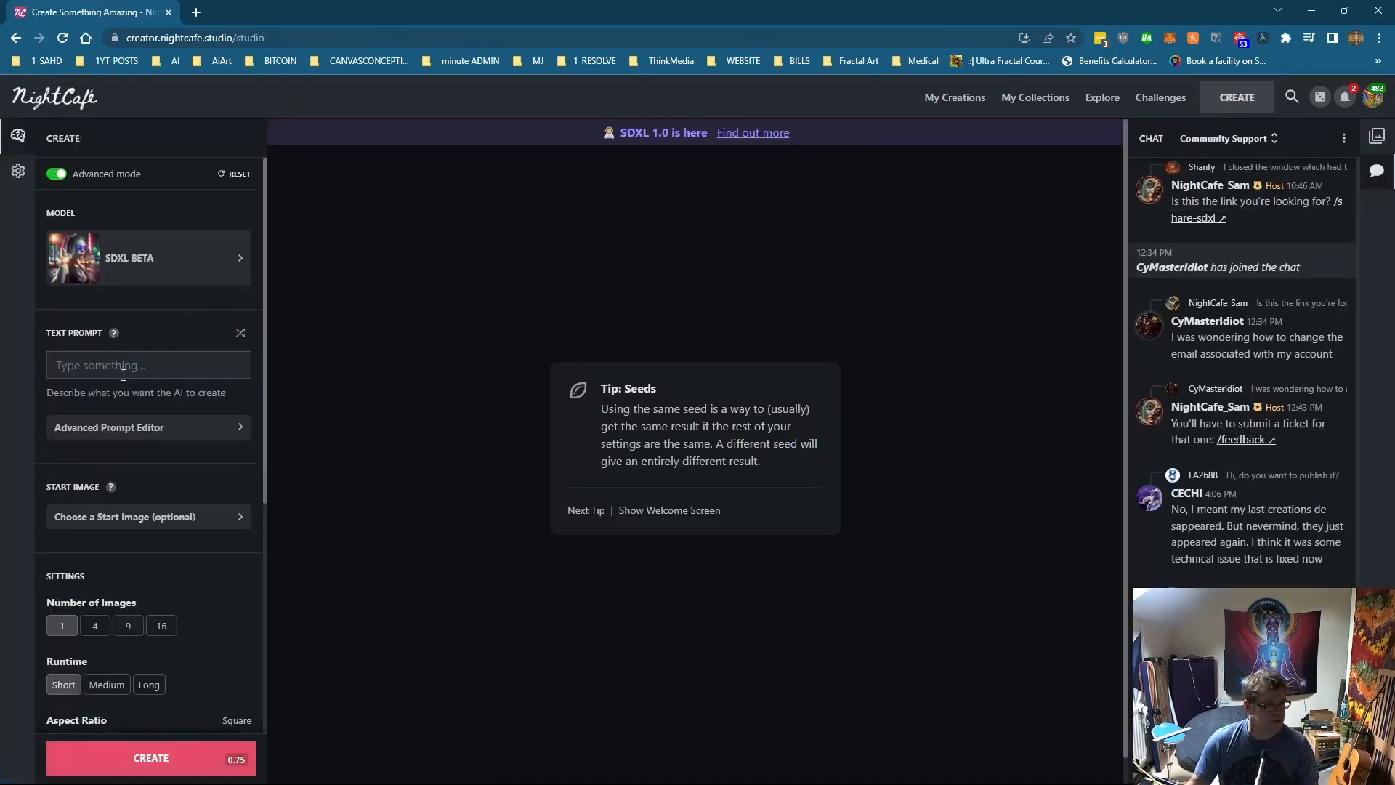
{"action": "left_click", "coordinate": [166, 266]}
{"action": "left_click", "coordinate": [605, 266]}
{"action": "left_click", "coordinate": [169, 367]}
{"action": "type", "text": "the 24 hour lifecycle of a human cell. Art by Minoru Furuya"}
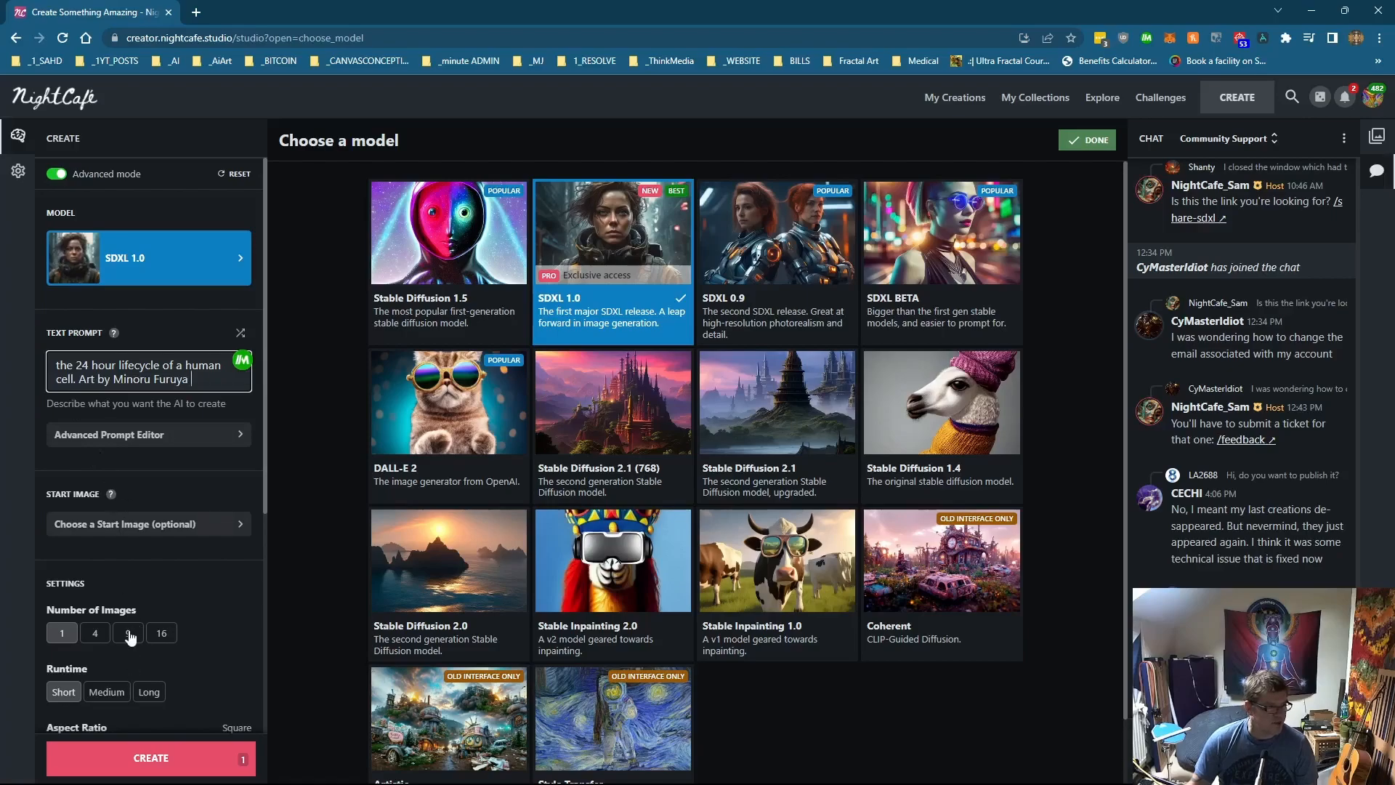
{"action": "left_click", "coordinate": [157, 634]}
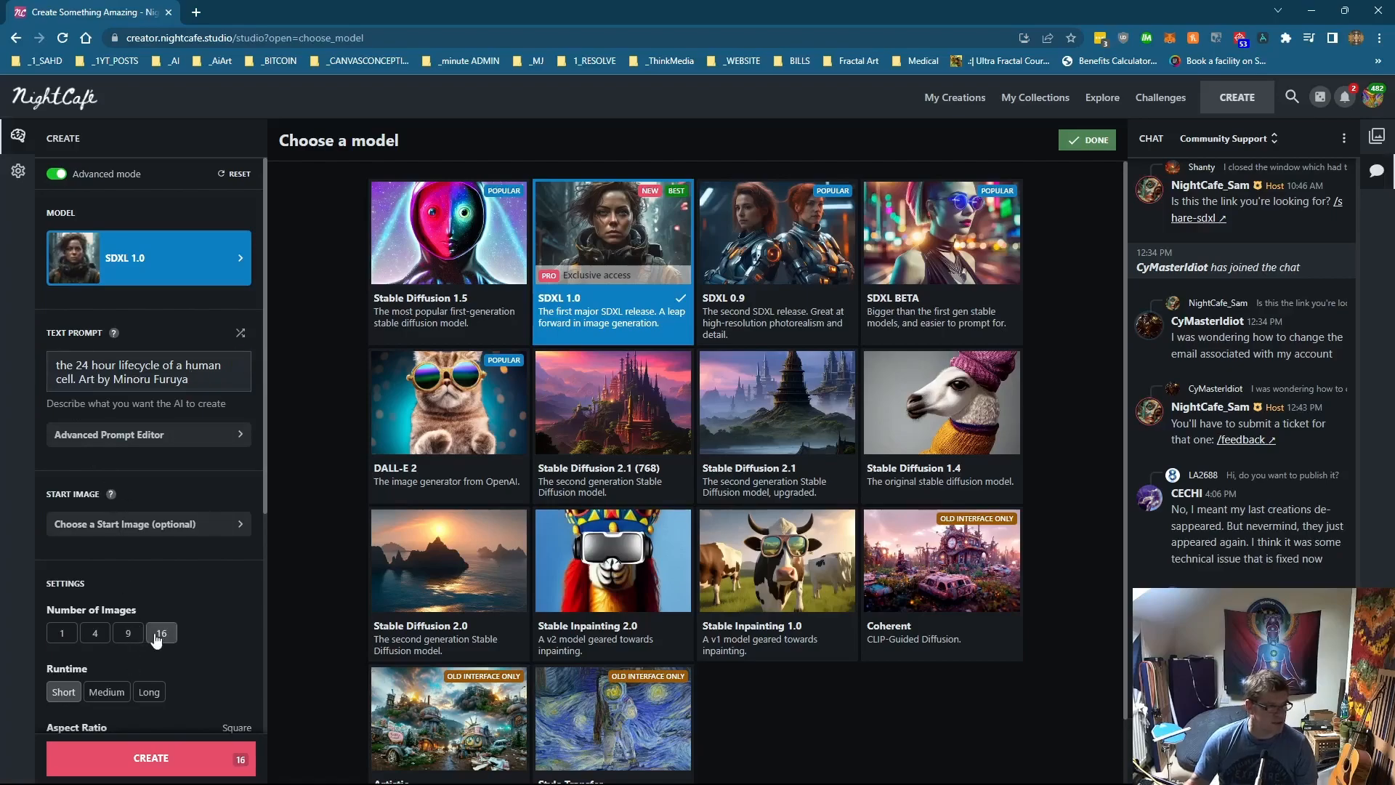
{"action": "left_click", "coordinate": [156, 760]}
Step: Open the human cell creation and inspect several of its individual images
{"action": "left_click", "coordinate": [775, 479]}
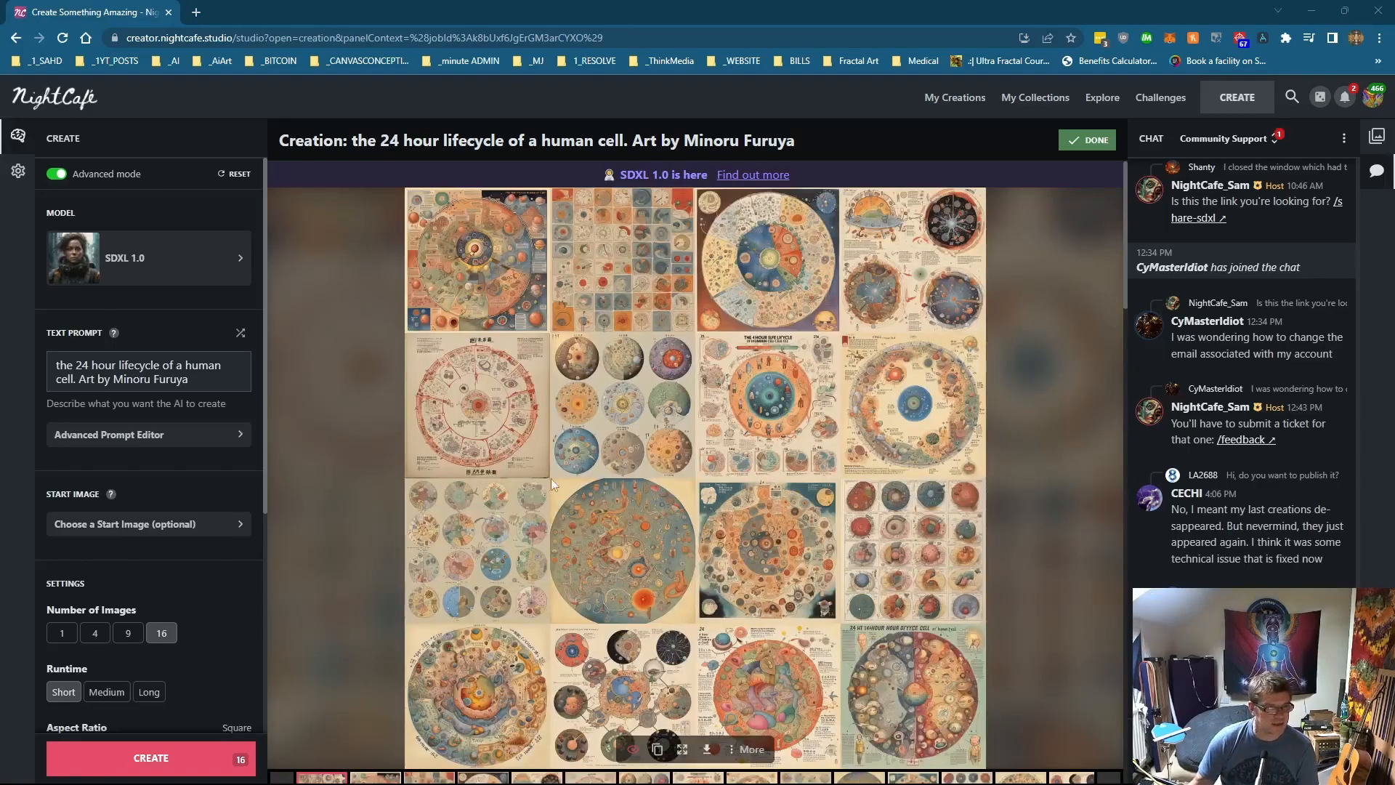
{"action": "scroll", "coordinate": [508, 509], "scroll_direction": "down", "scroll_amount": 2}
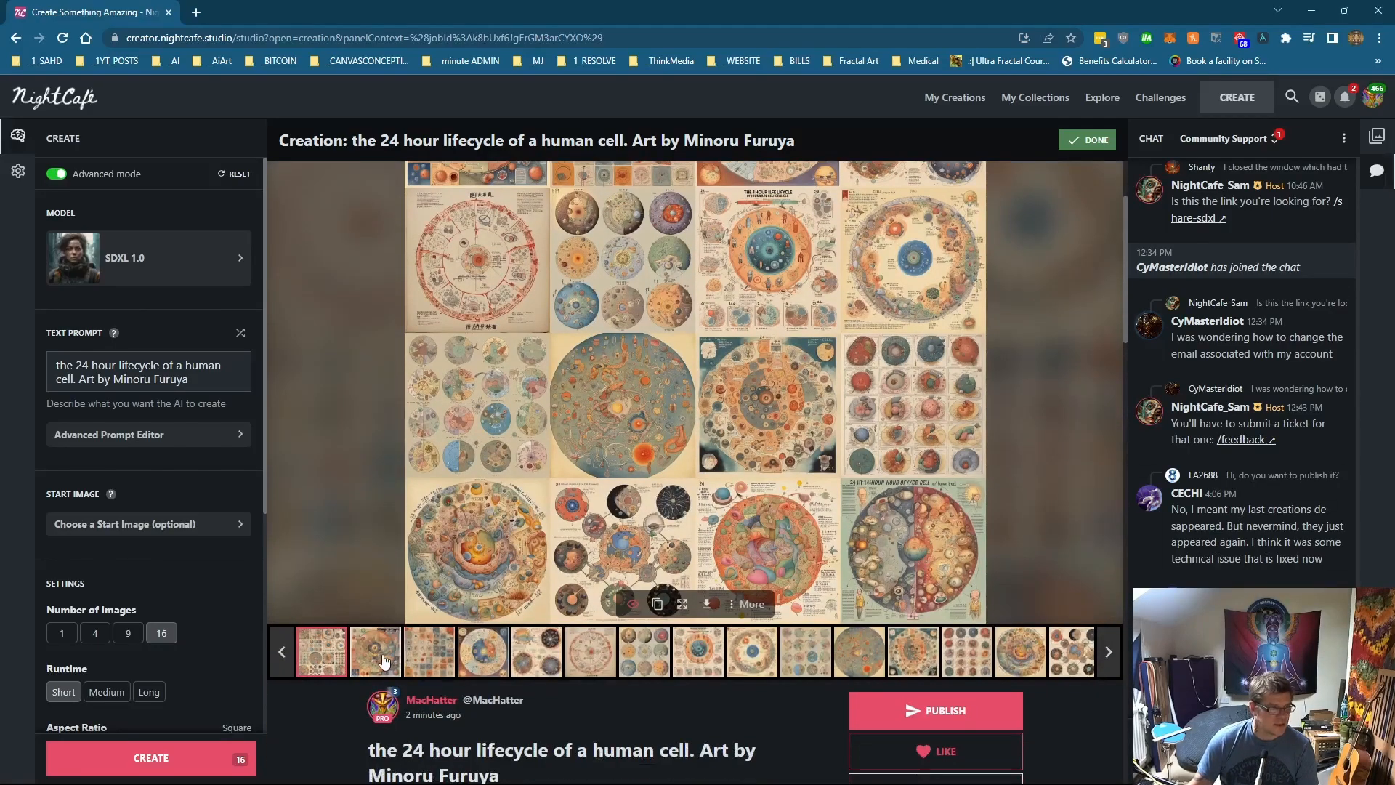
{"action": "left_click", "coordinate": [384, 657]}
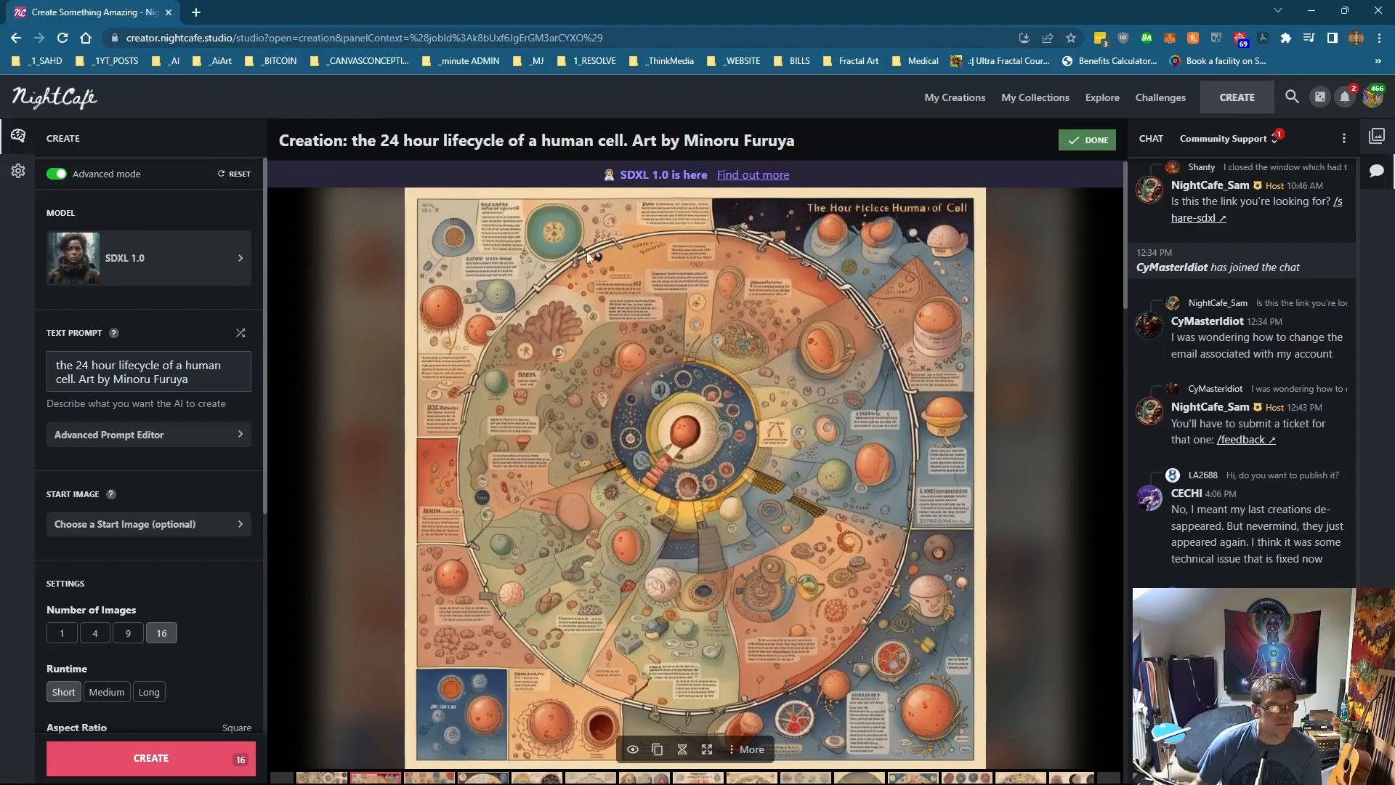
{"action": "scroll", "coordinate": [661, 420], "scroll_direction": "down", "scroll_amount": 1}
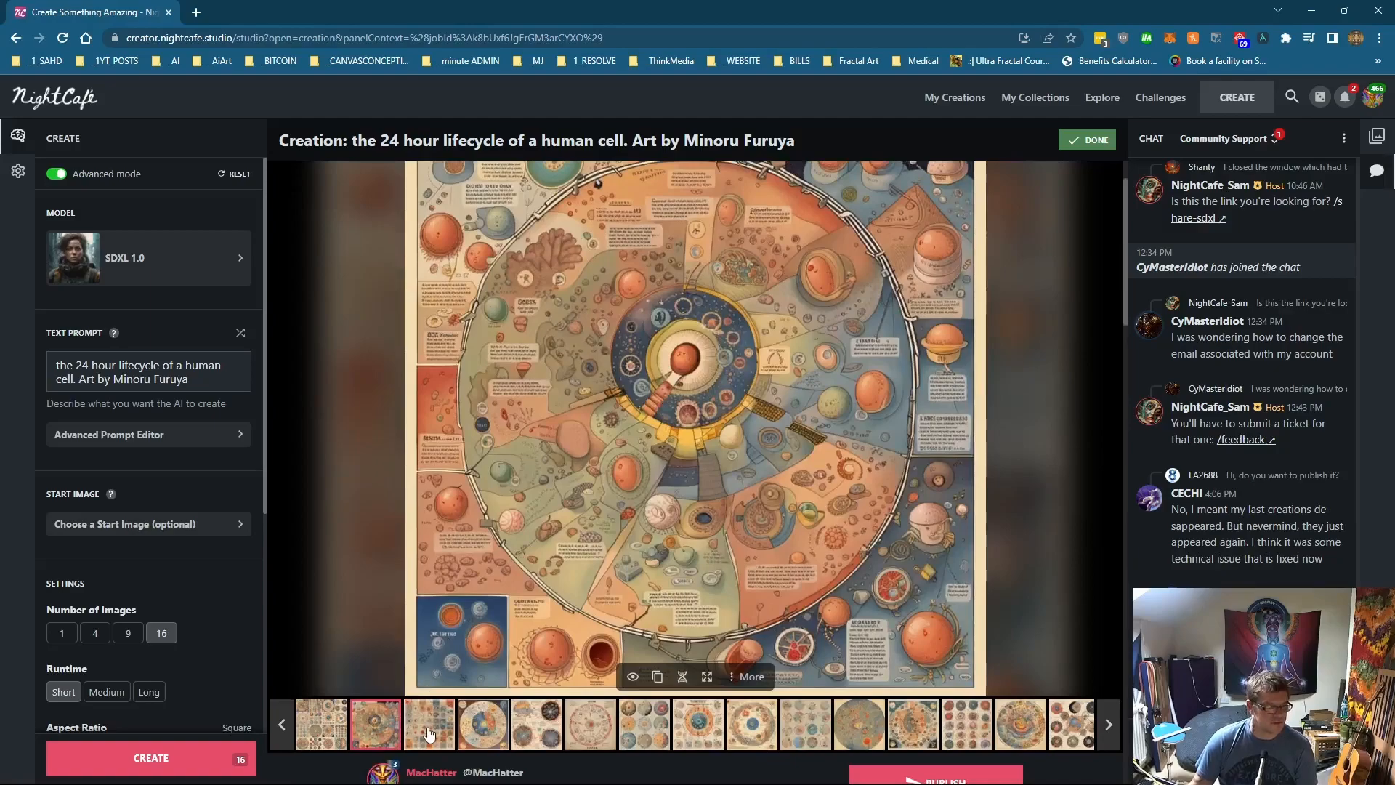
{"action": "left_click", "coordinate": [430, 727]}
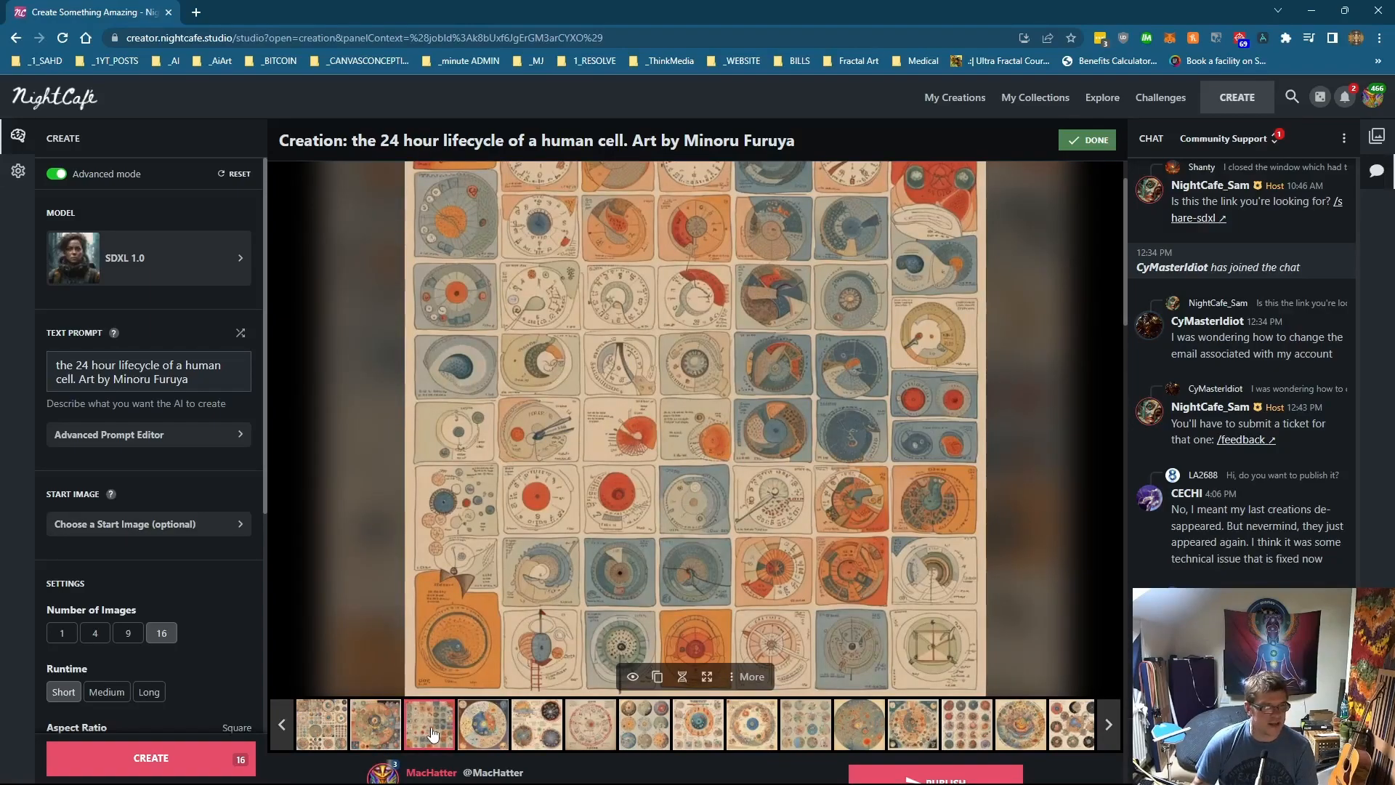
{"action": "left_click", "coordinate": [476, 727]}
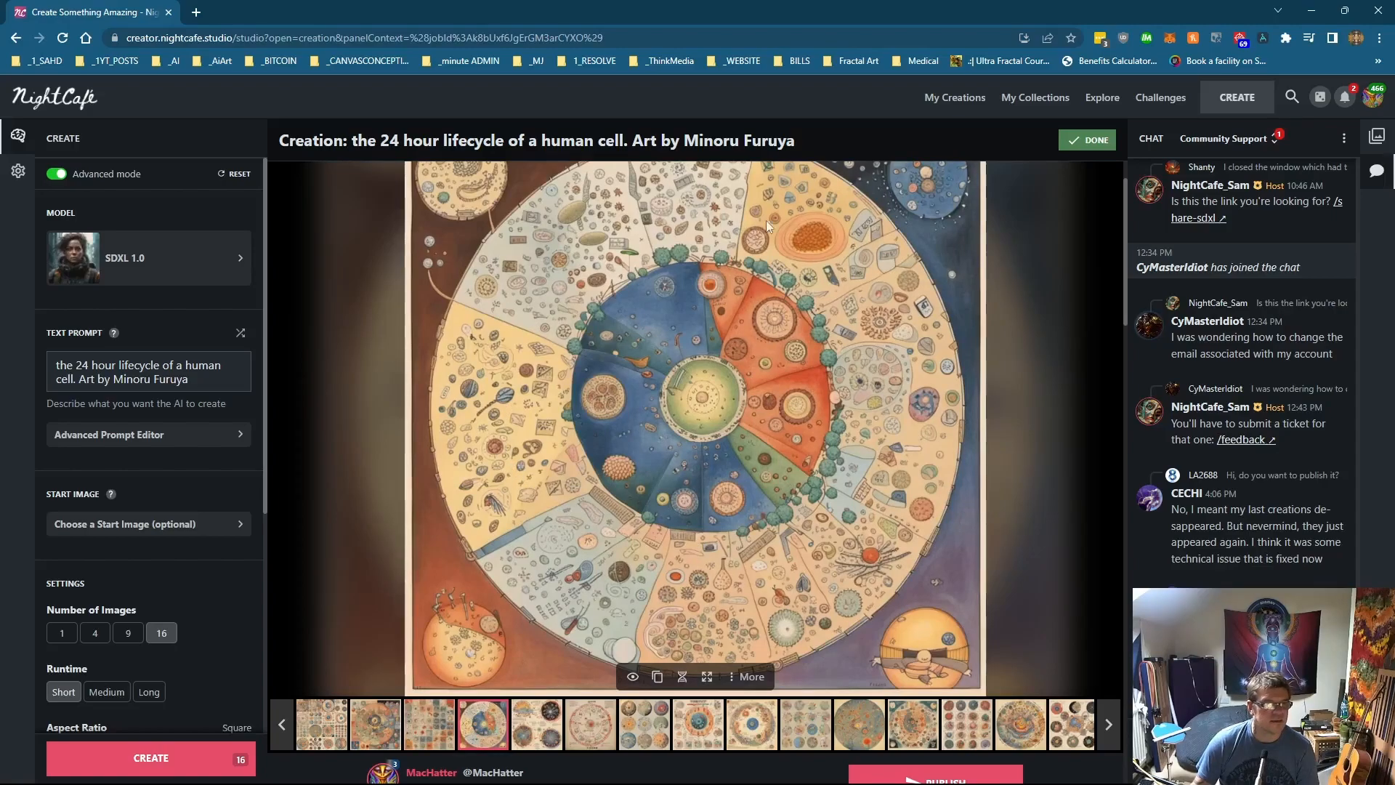
{"action": "left_click", "coordinate": [552, 730]}
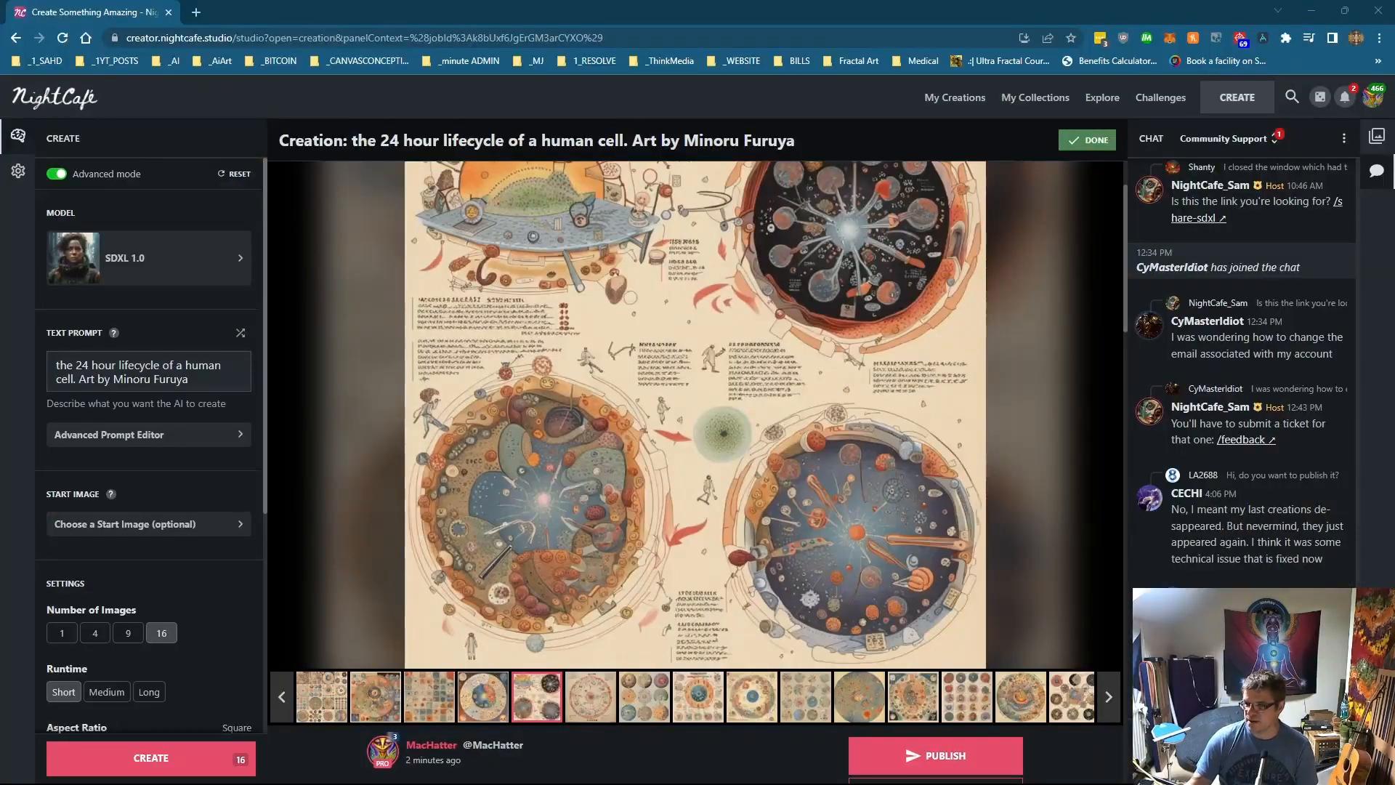
Step: Replace the text prompt with 'a horse, a cow and a dog in a field of poppies, intricate details, 35mm camera wide angle shot, landscape'
{"action": "left_click_drag", "start_coordinate": [192, 379], "coordinate": [11, 365]}
{"action": "type", "text": "a horse, a cow and a dog in a field of poppies, intricate details, 35mm camera wide angle shot, landscape"}
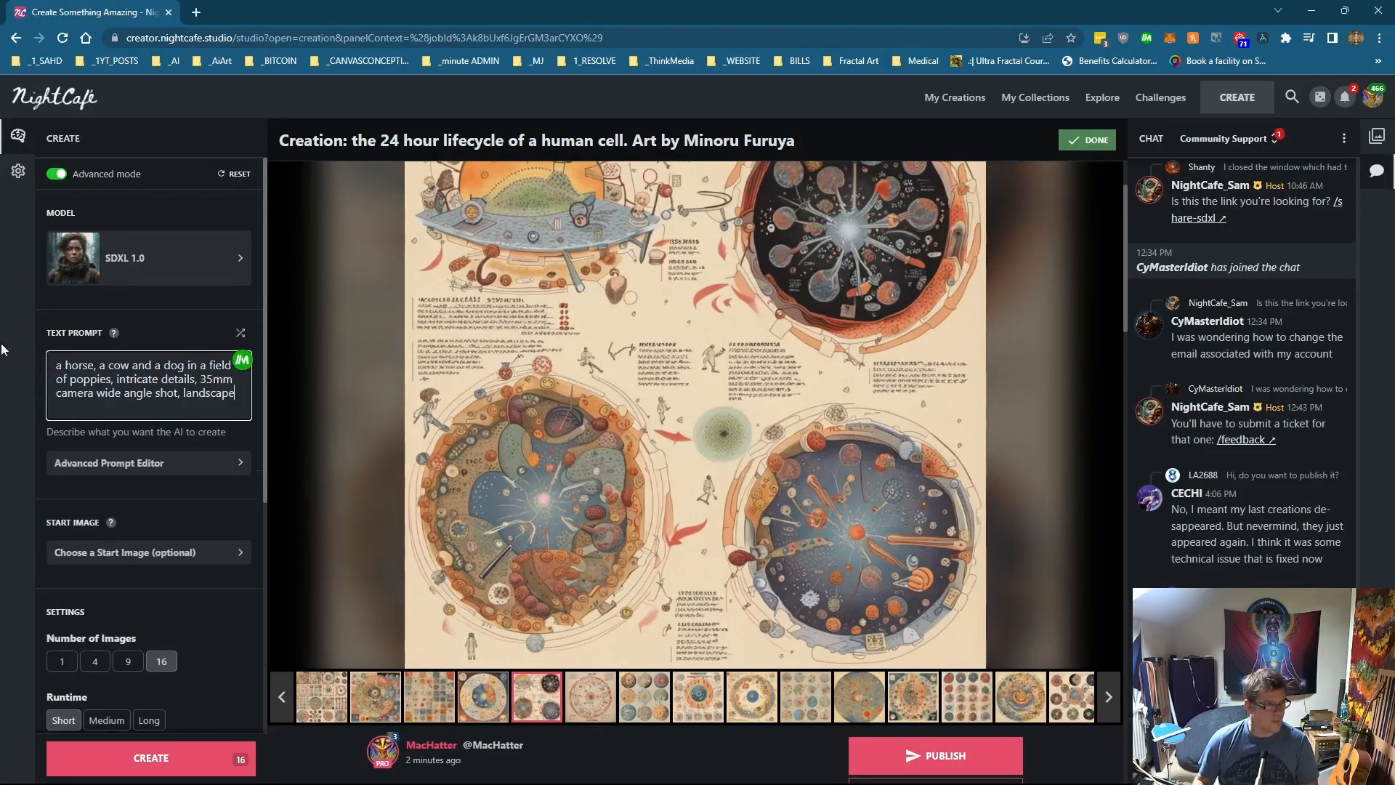
{"action": "scroll", "coordinate": [319, 275], "scroll_direction": "up", "scroll_amount": 1}
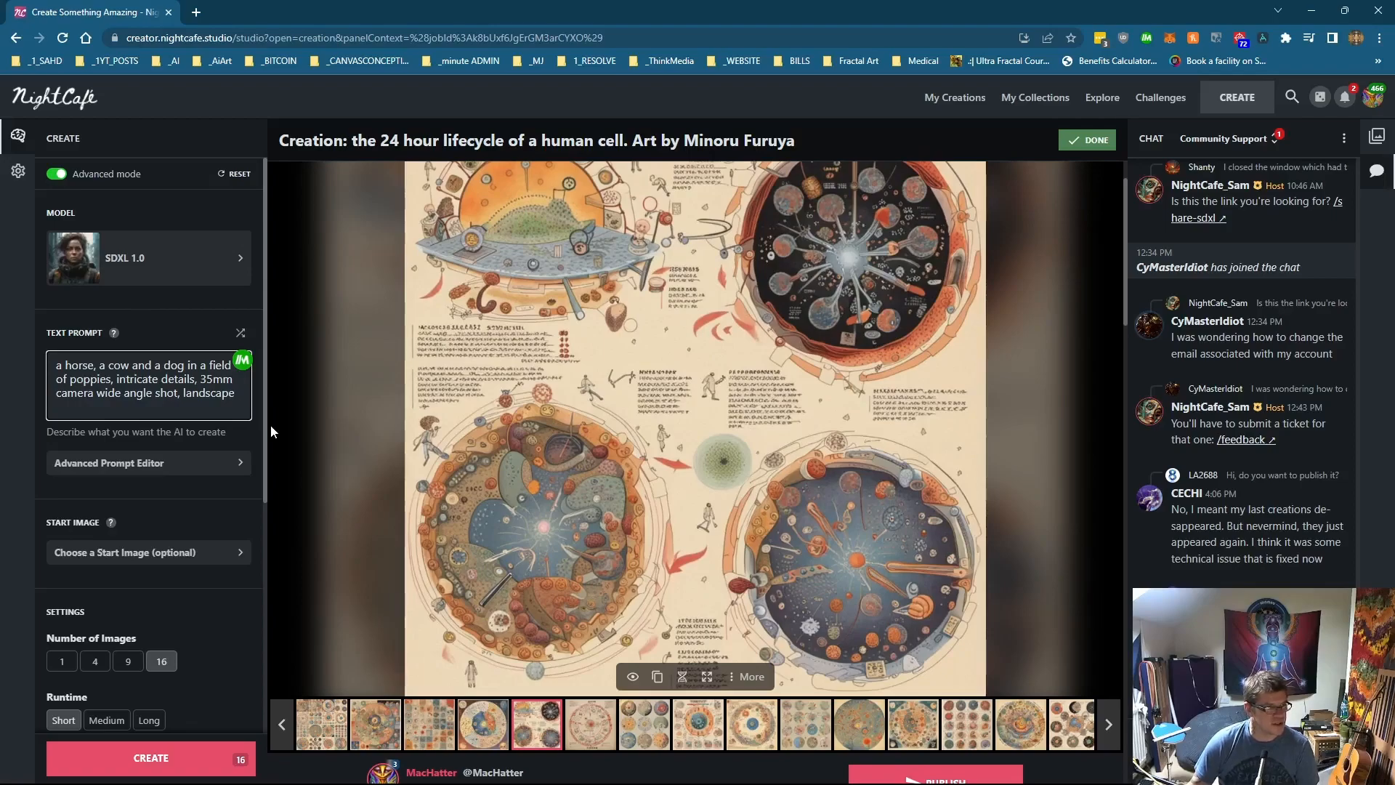
{"action": "scroll", "coordinate": [271, 425], "scroll_direction": "down", "scroll_amount": 1}
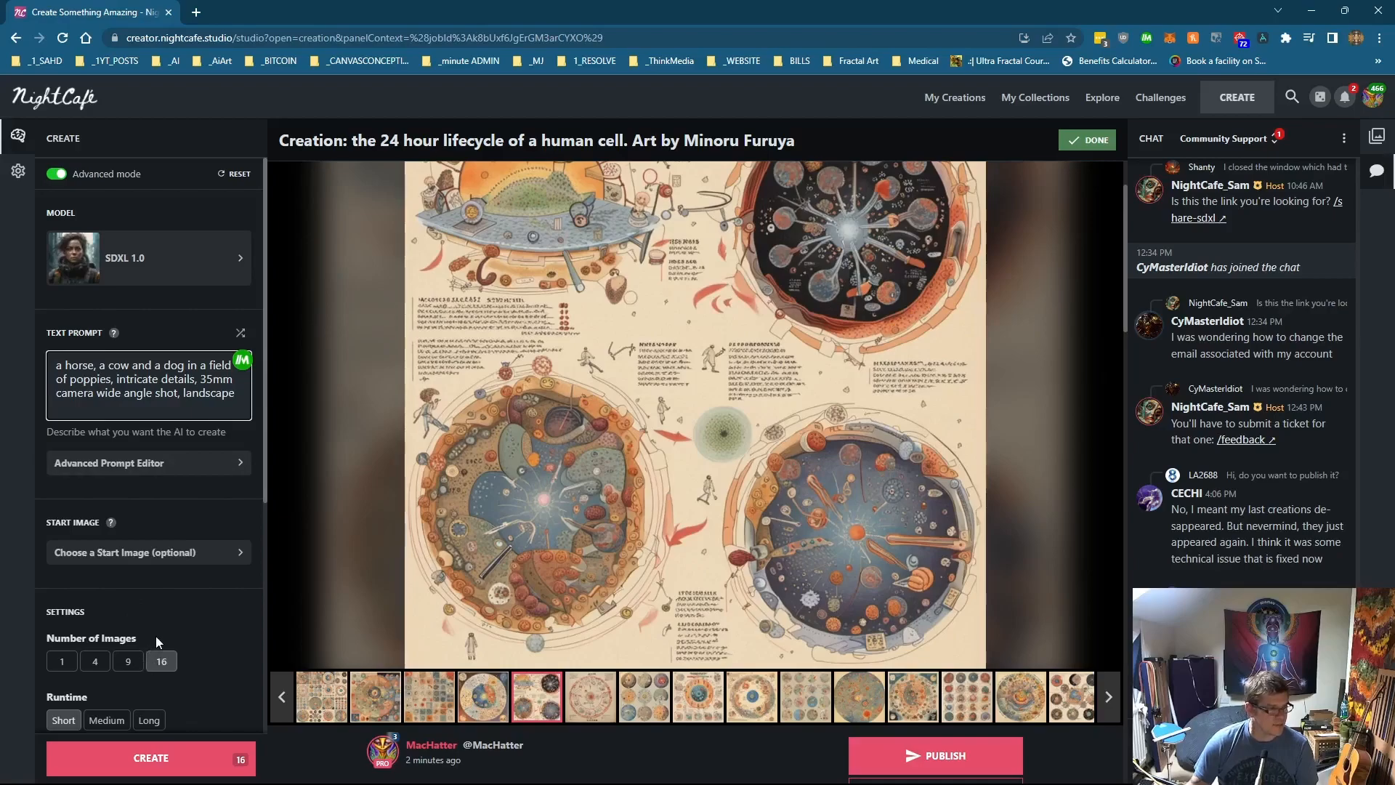
Step: Set the aspect ratio to 4:3 and the overall prompt weight to 80%
{"action": "scroll", "coordinate": [155, 638], "scroll_direction": "down", "scroll_amount": 3}
{"action": "left_click", "coordinate": [231, 563]}
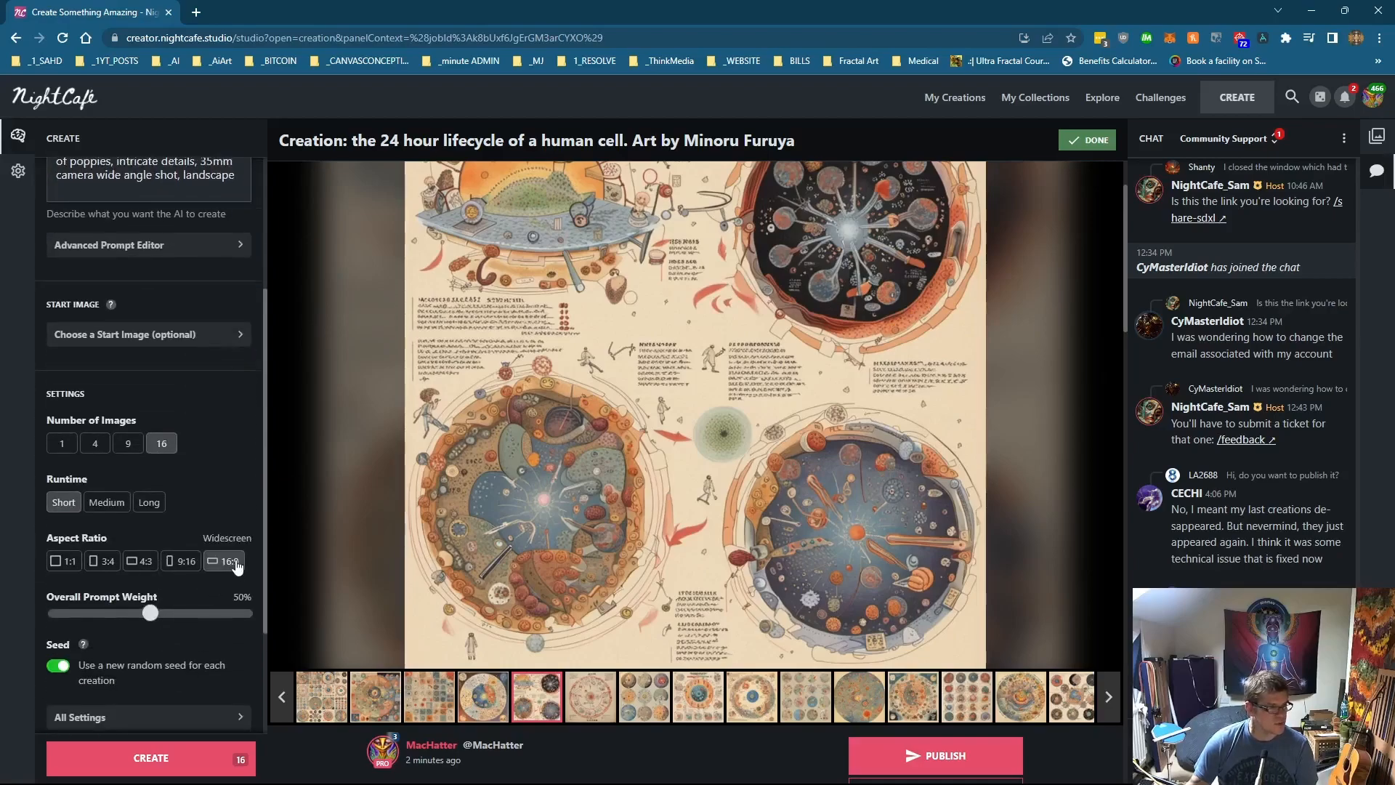
{"action": "left_click", "coordinate": [144, 564]}
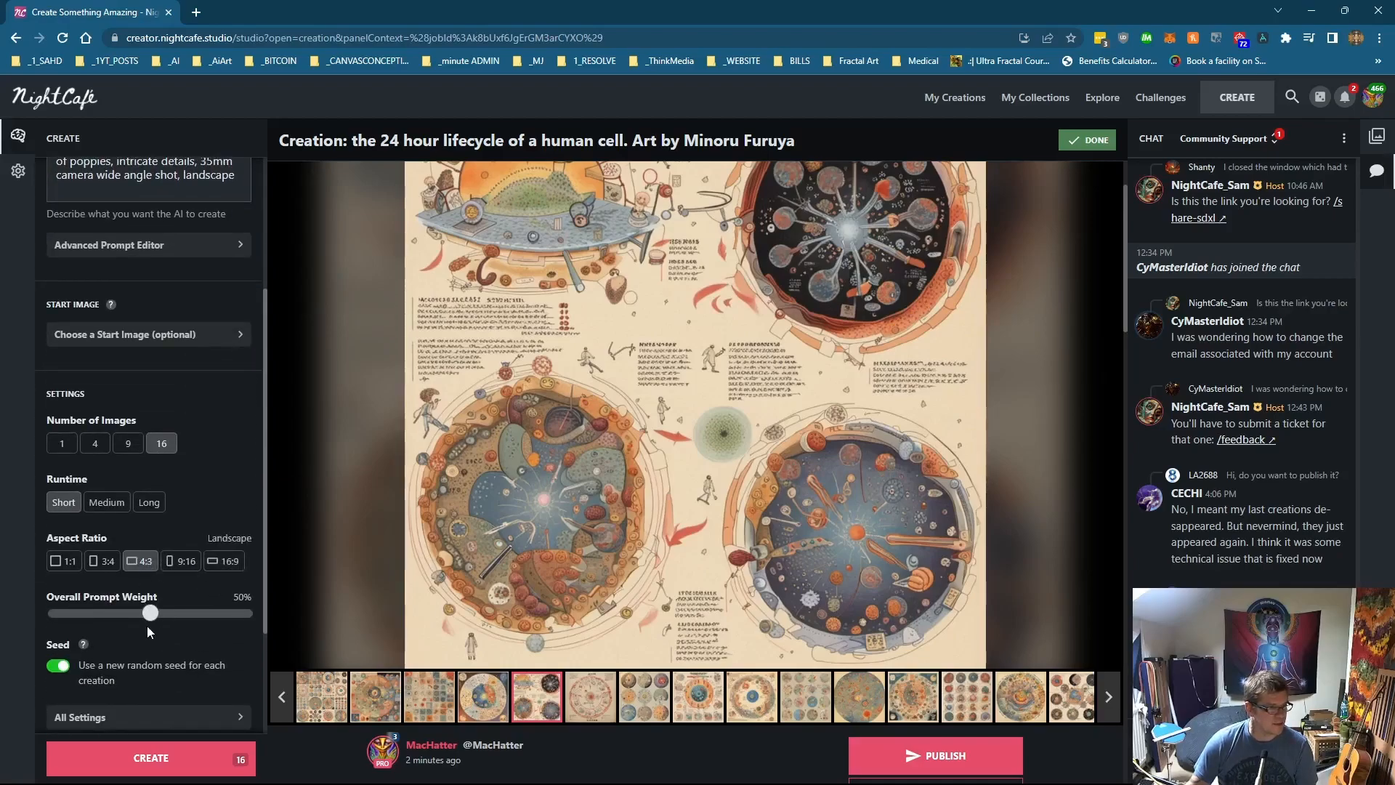
{"action": "left_click_drag", "start_coordinate": [149, 619], "coordinate": [207, 622]}
{"action": "scroll", "coordinate": [207, 623], "scroll_direction": "down", "scroll_amount": 2}
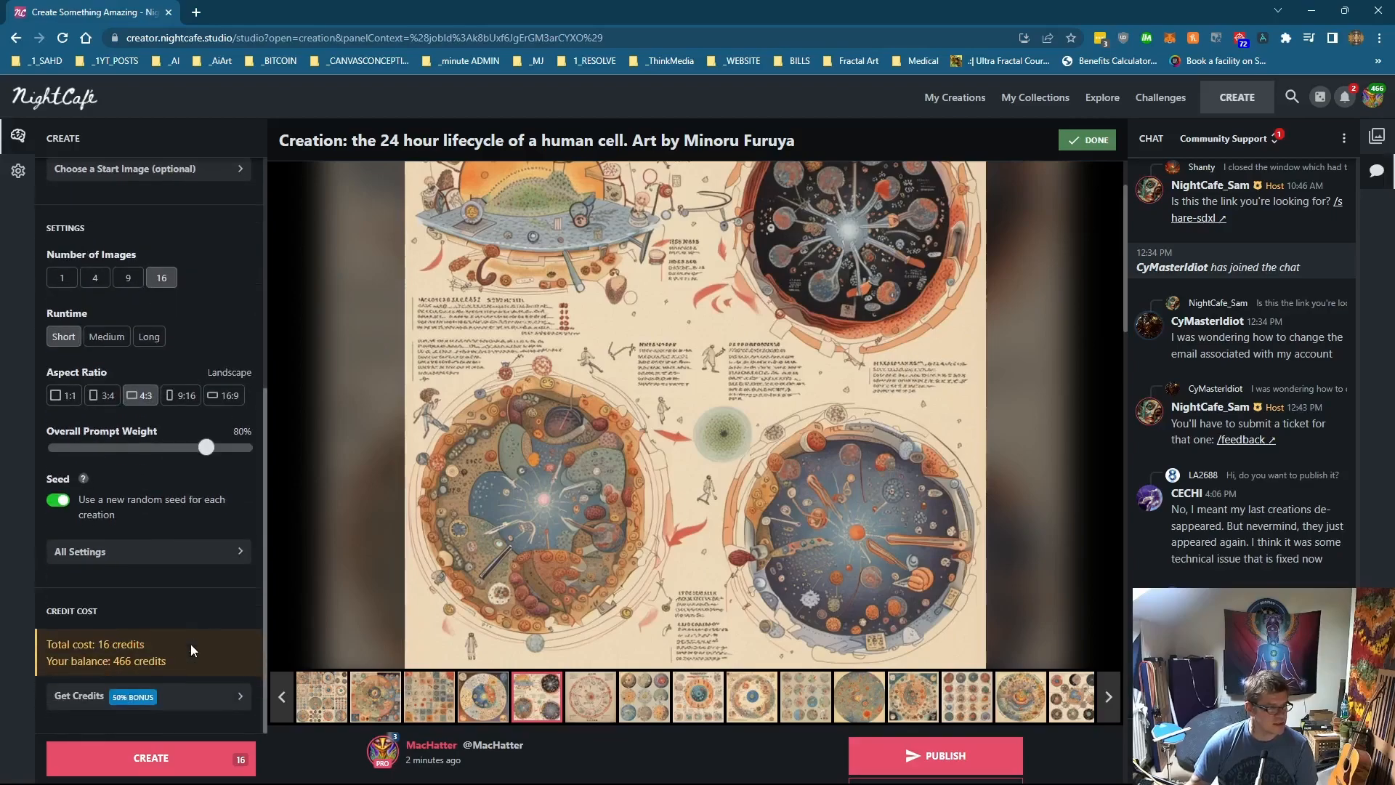
Step: Start the 16-image creation and open the finished horse, cow and dog creation
{"action": "left_click", "coordinate": [171, 757]}
{"action": "left_click", "coordinate": [769, 468]}
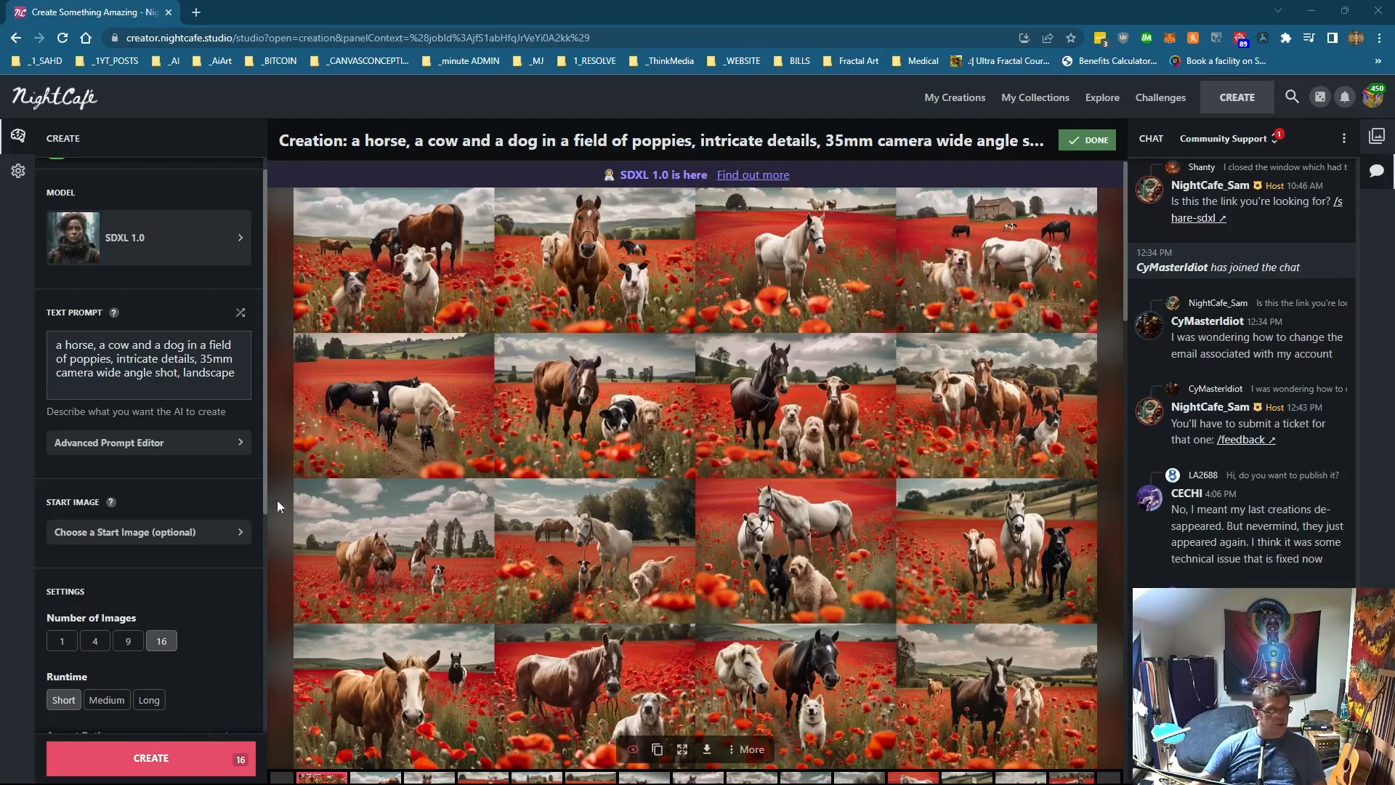
{"action": "mouse_move", "coordinate": [411, 247]}
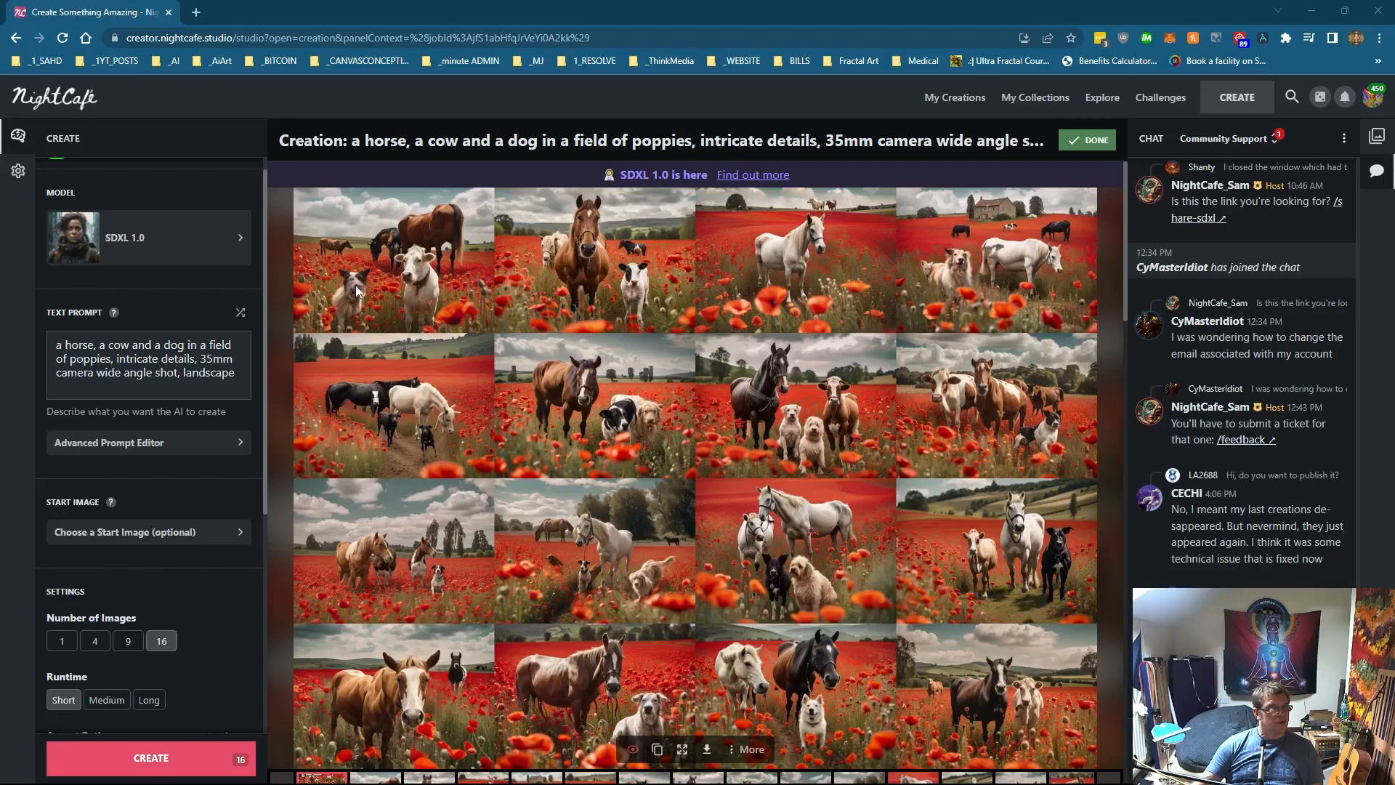
Step: Step through the individual images of the horse, cow and dog creation one by one
{"action": "left_click", "coordinate": [384, 777]}
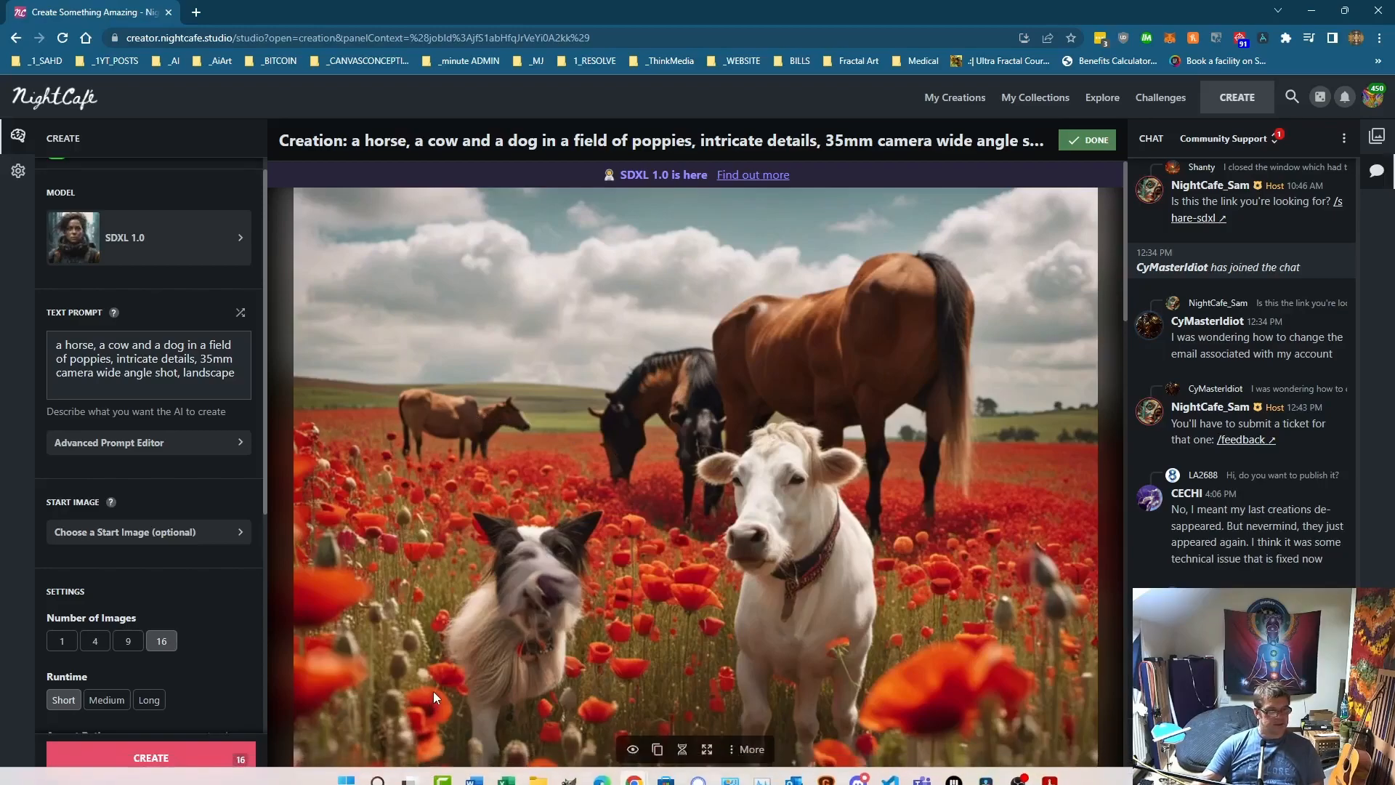
{"action": "scroll", "coordinate": [434, 690], "scroll_direction": "down", "scroll_amount": 1}
{"action": "scroll", "coordinate": [435, 690], "scroll_direction": "down", "scroll_amount": 1}
{"action": "left_click", "coordinate": [434, 729]}
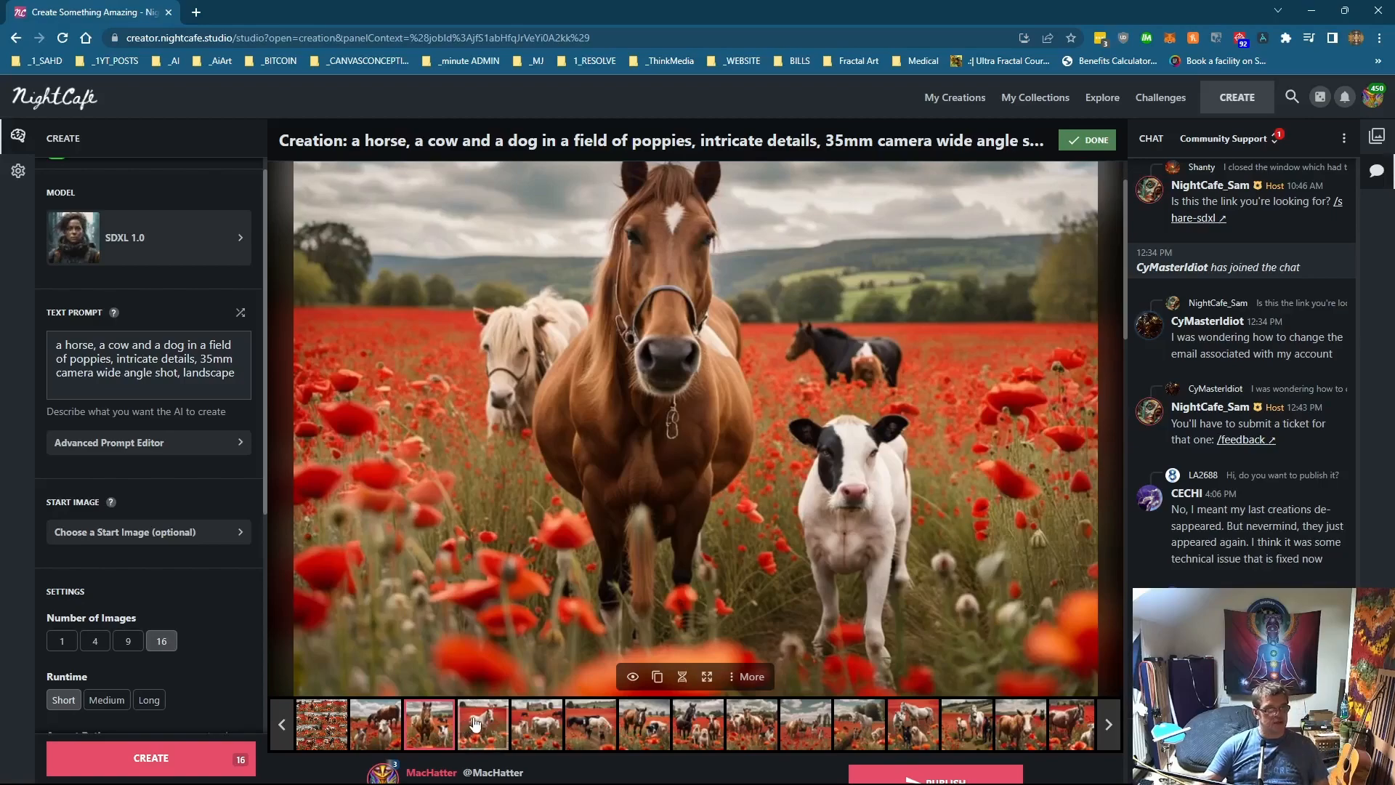
{"action": "left_click", "coordinate": [503, 730]}
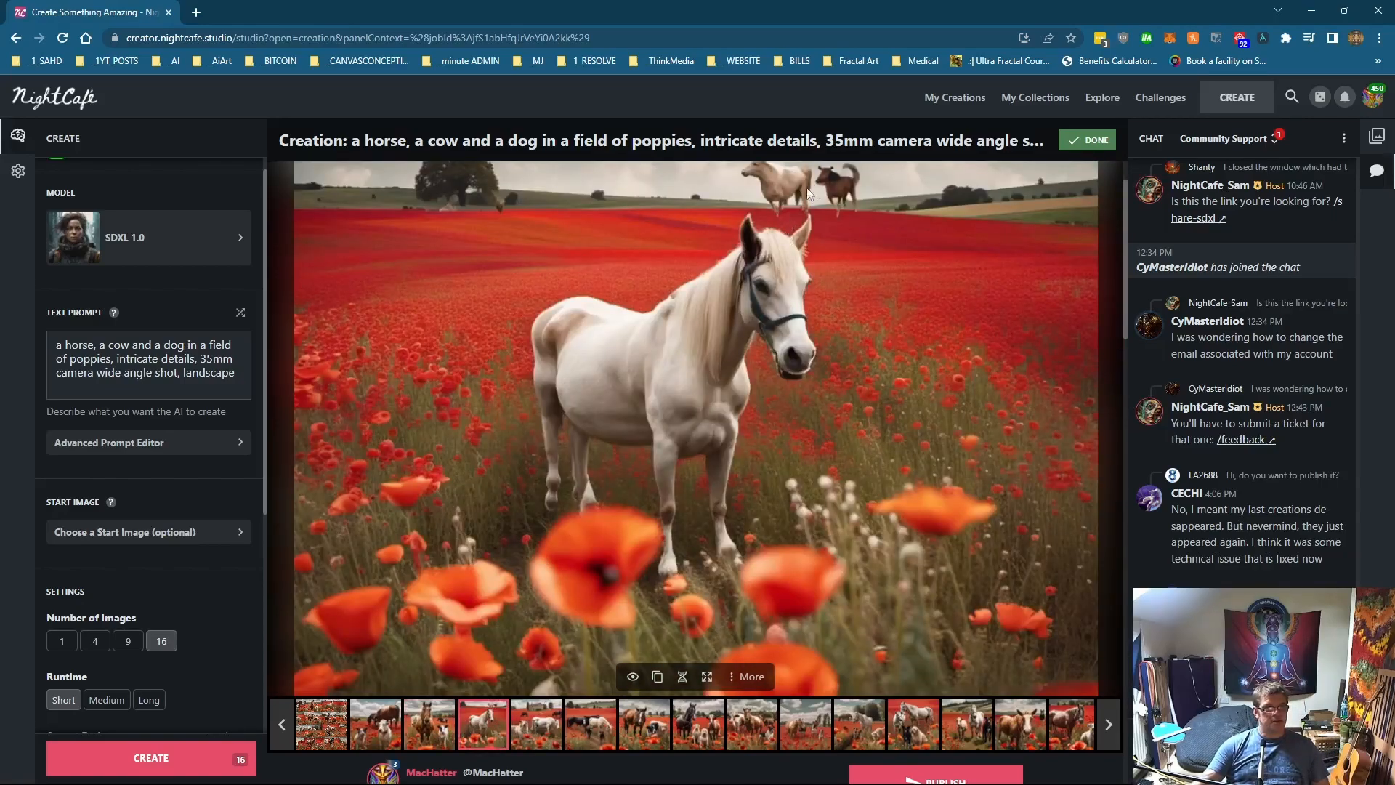
{"action": "left_click", "coordinate": [544, 727]}
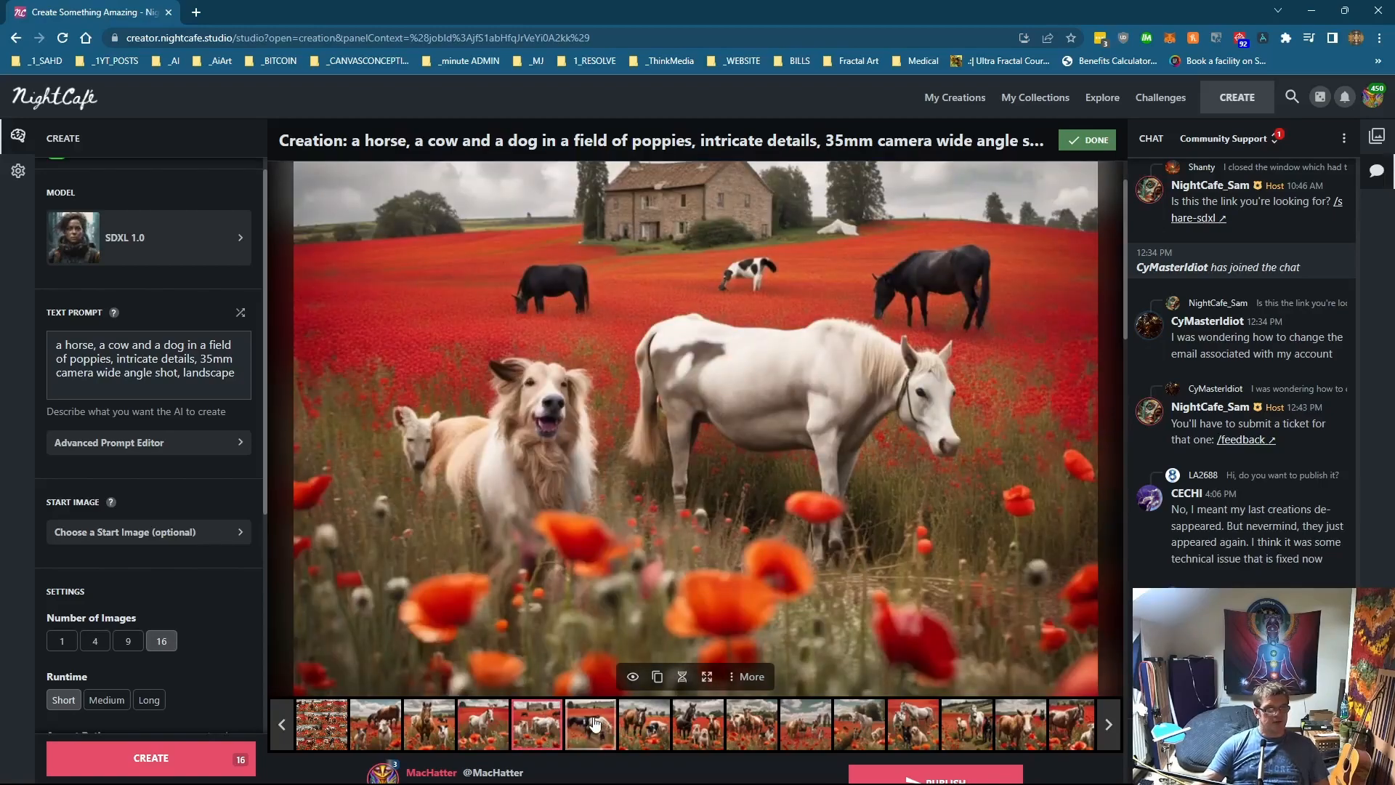
{"action": "left_click", "coordinate": [594, 725]}
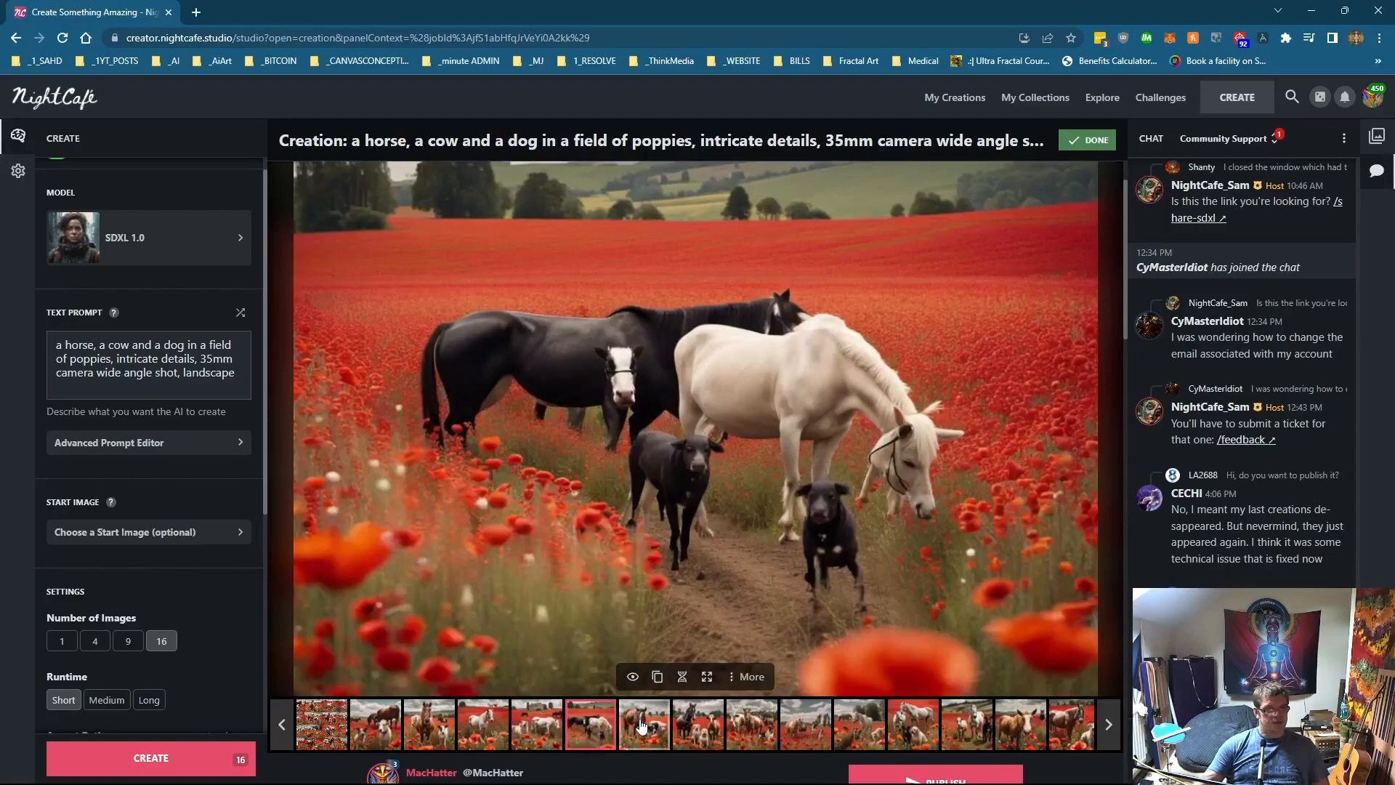
{"action": "left_click", "coordinate": [641, 726]}
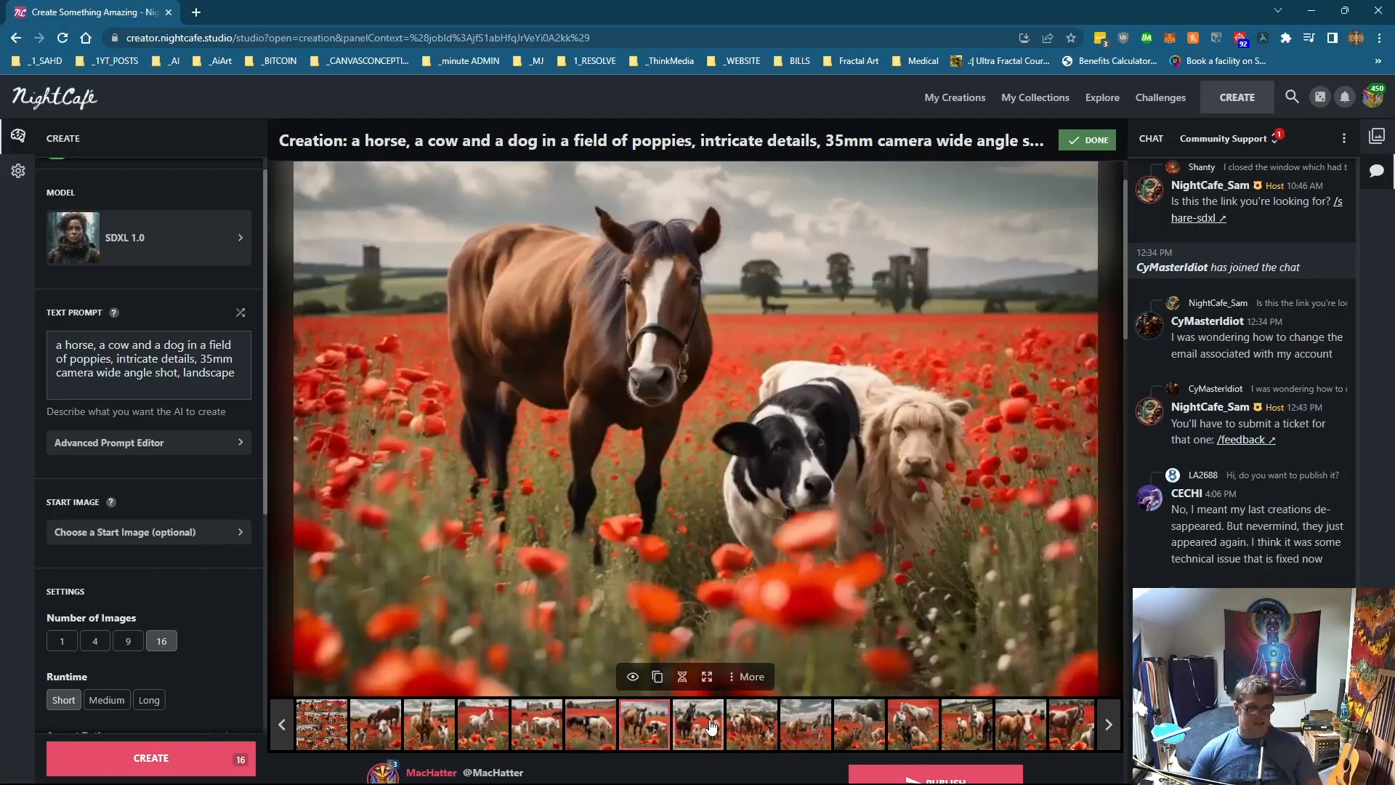
{"action": "left_click", "coordinate": [711, 727]}
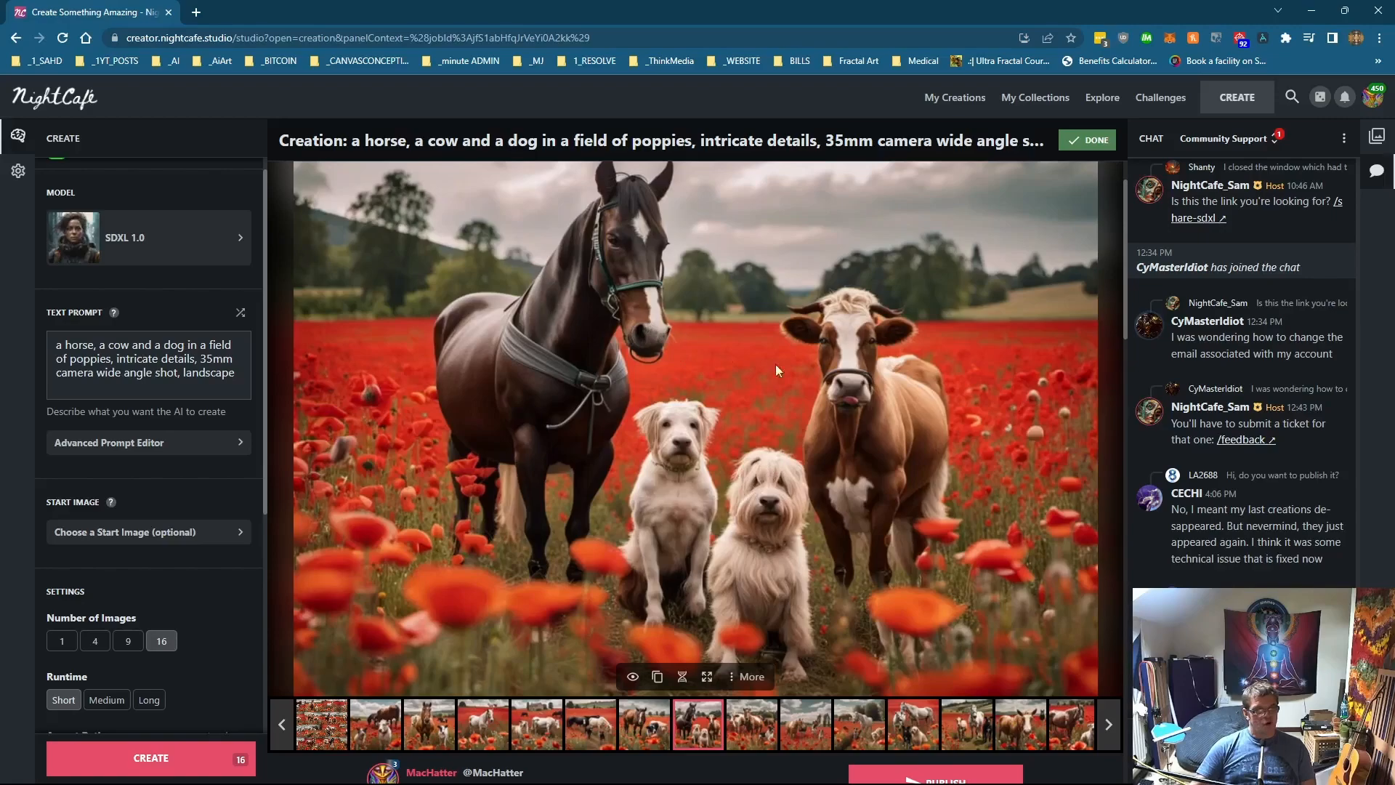
{"action": "left_click", "coordinate": [753, 723]}
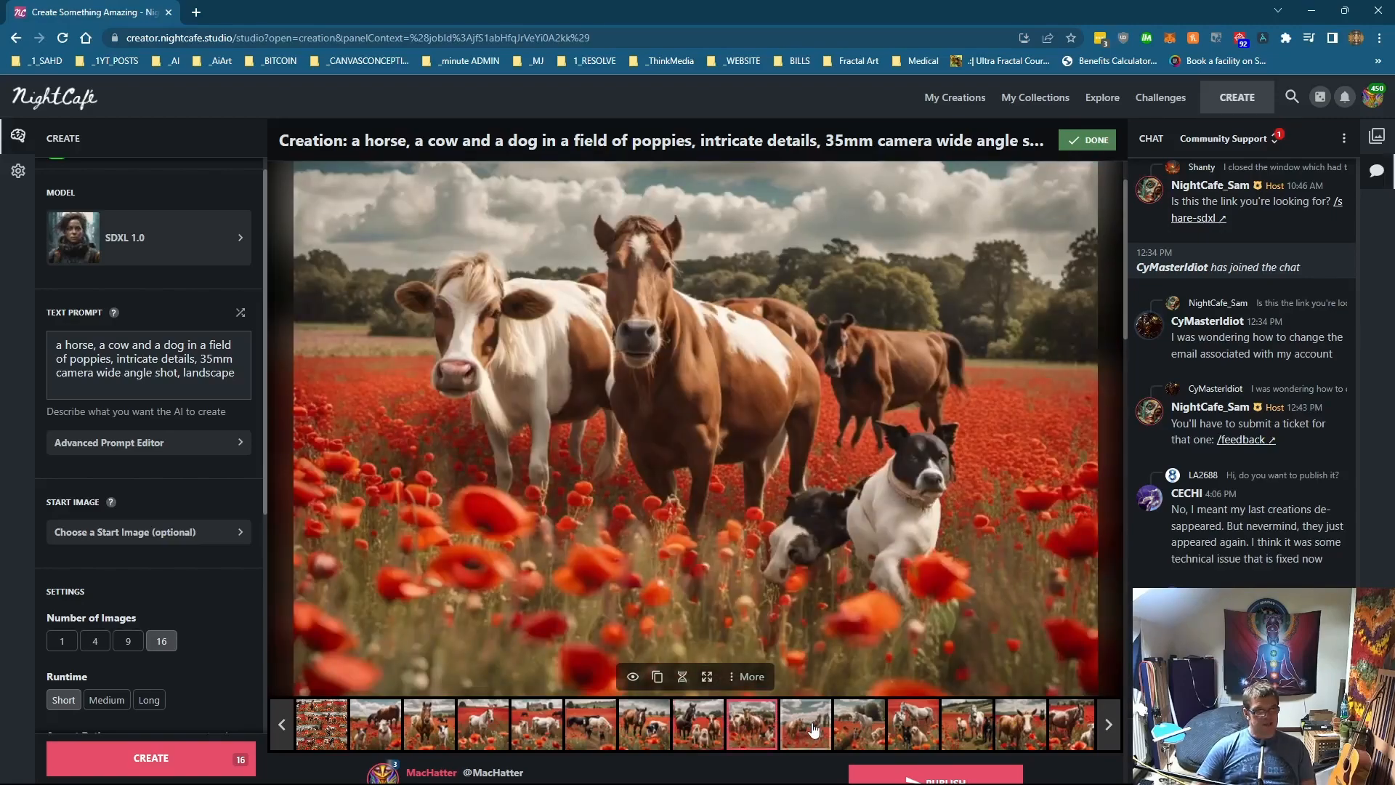
{"action": "left_click", "coordinate": [812, 729]}
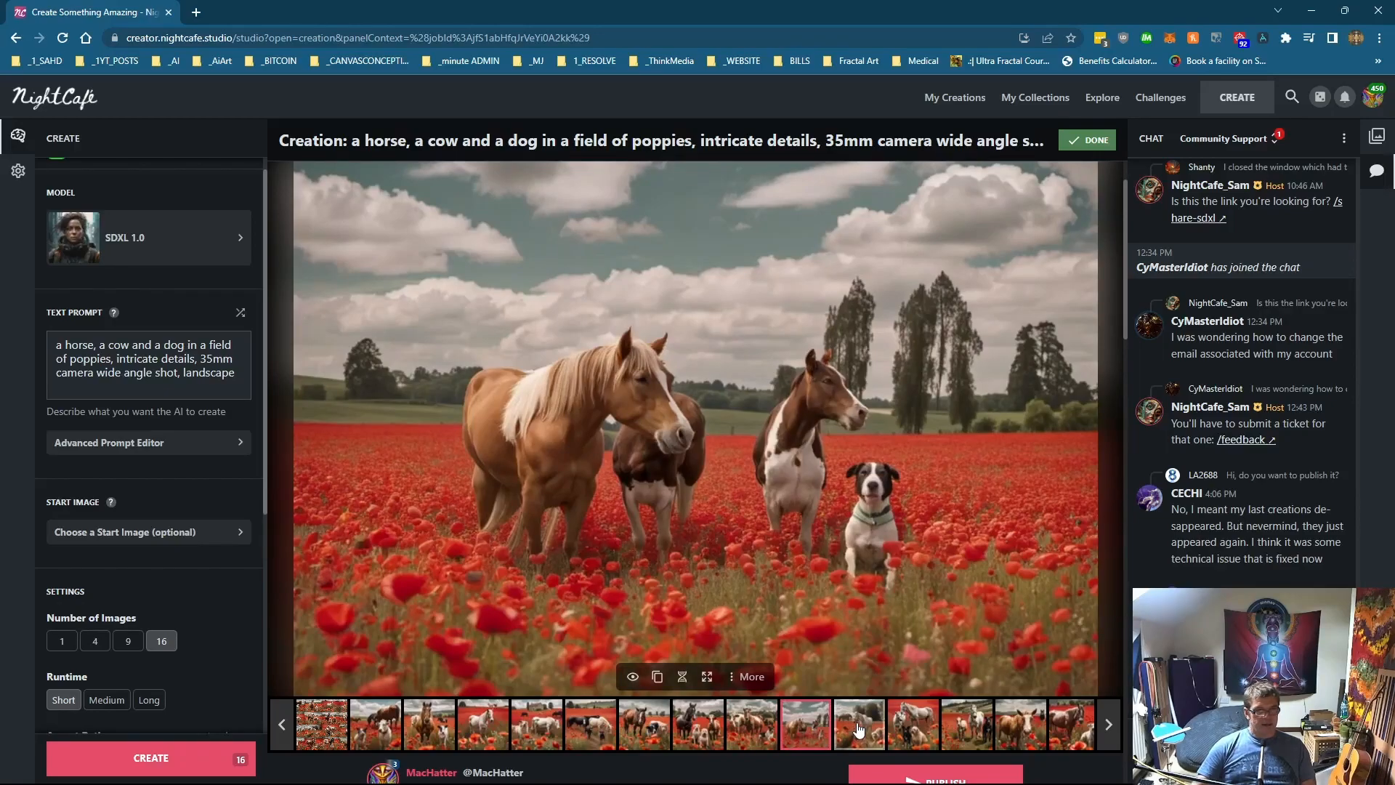
{"action": "left_click", "coordinate": [860, 729]}
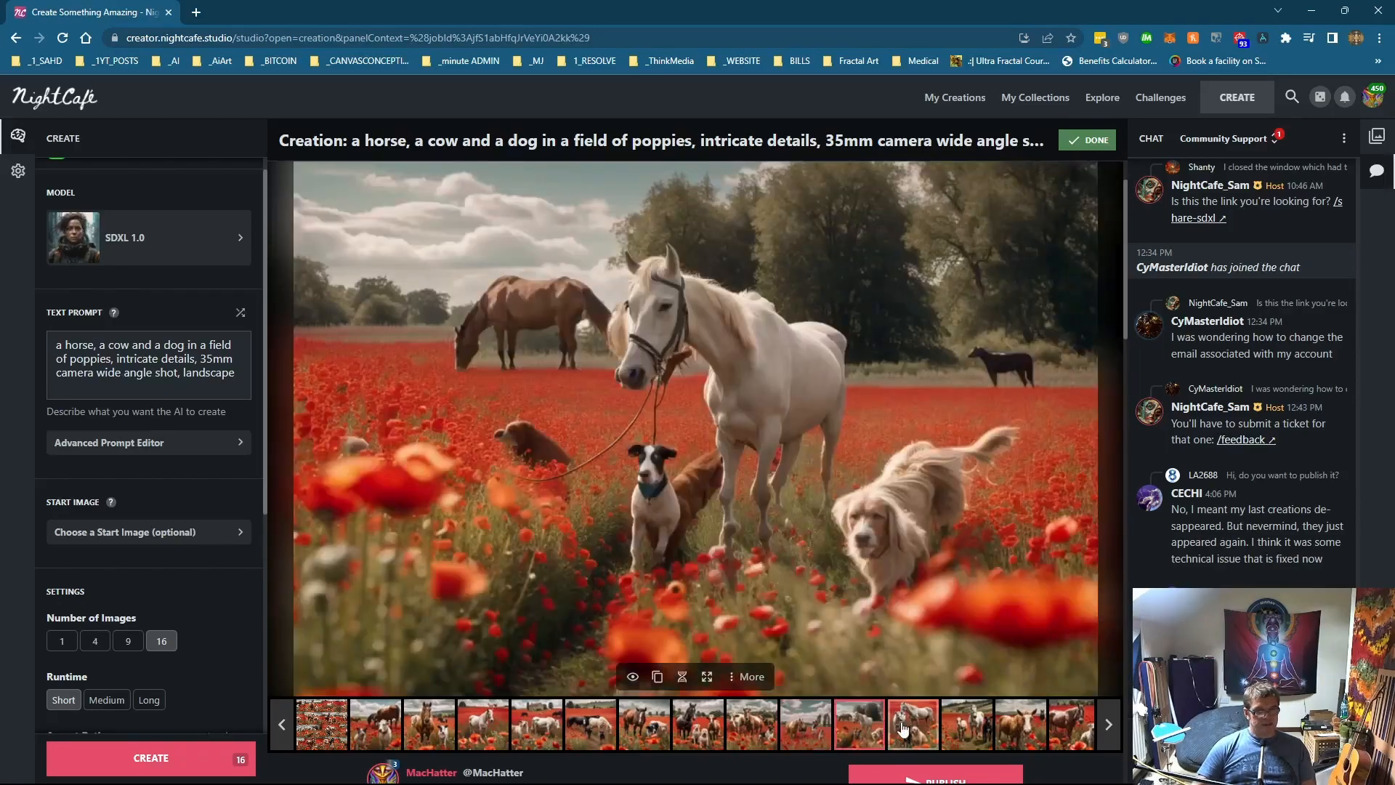
{"action": "left_click", "coordinate": [903, 729]}
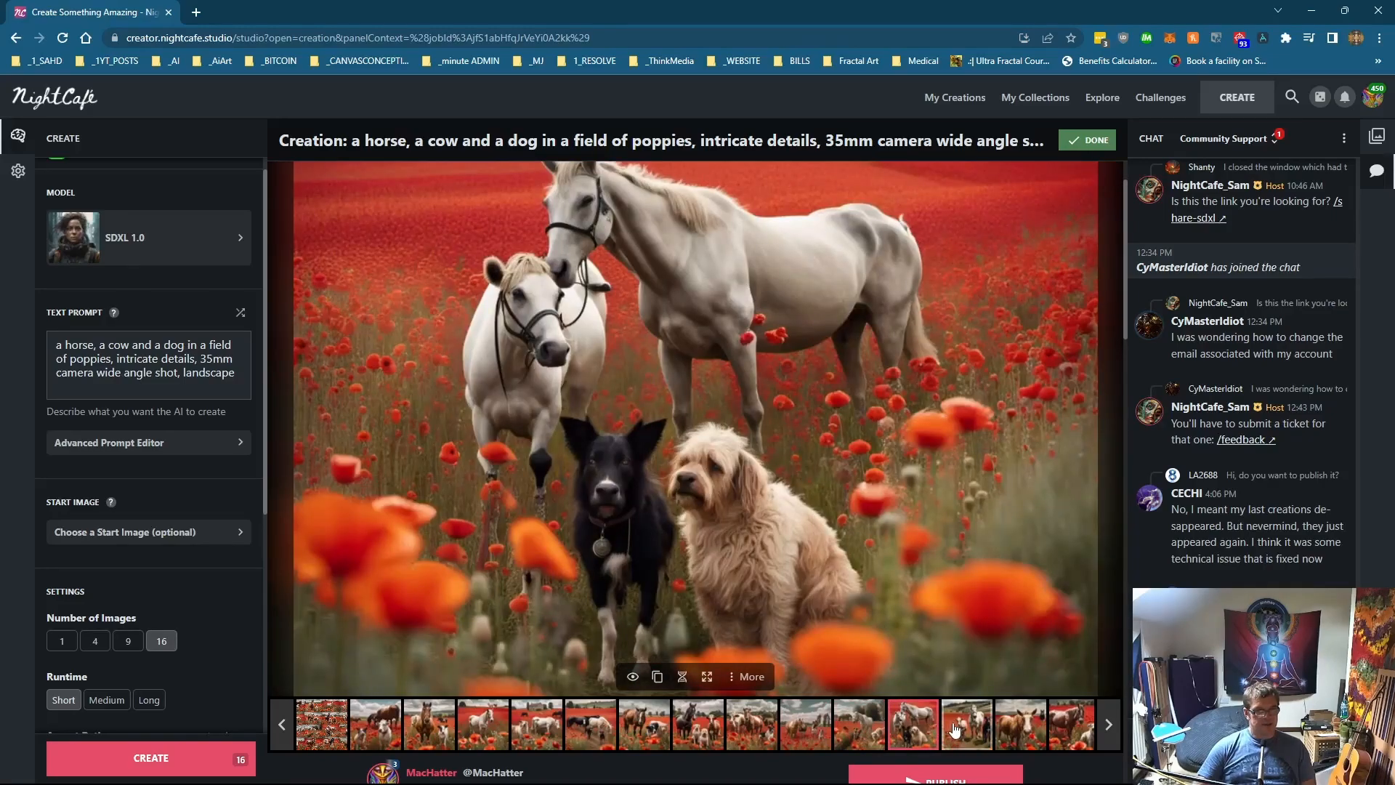
{"action": "left_click", "coordinate": [956, 729]}
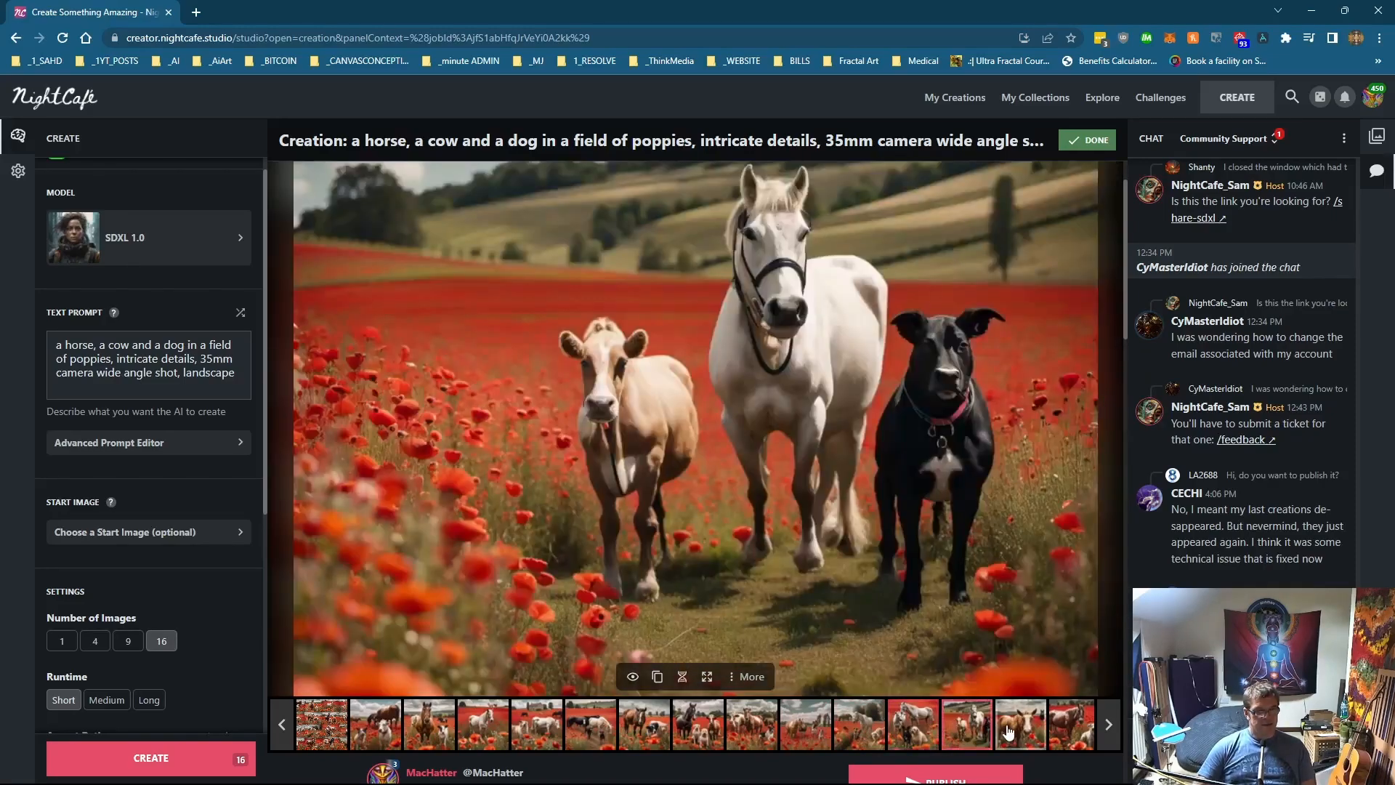
{"action": "left_click", "coordinate": [1008, 731]}
{"action": "left_click", "coordinate": [984, 731]}
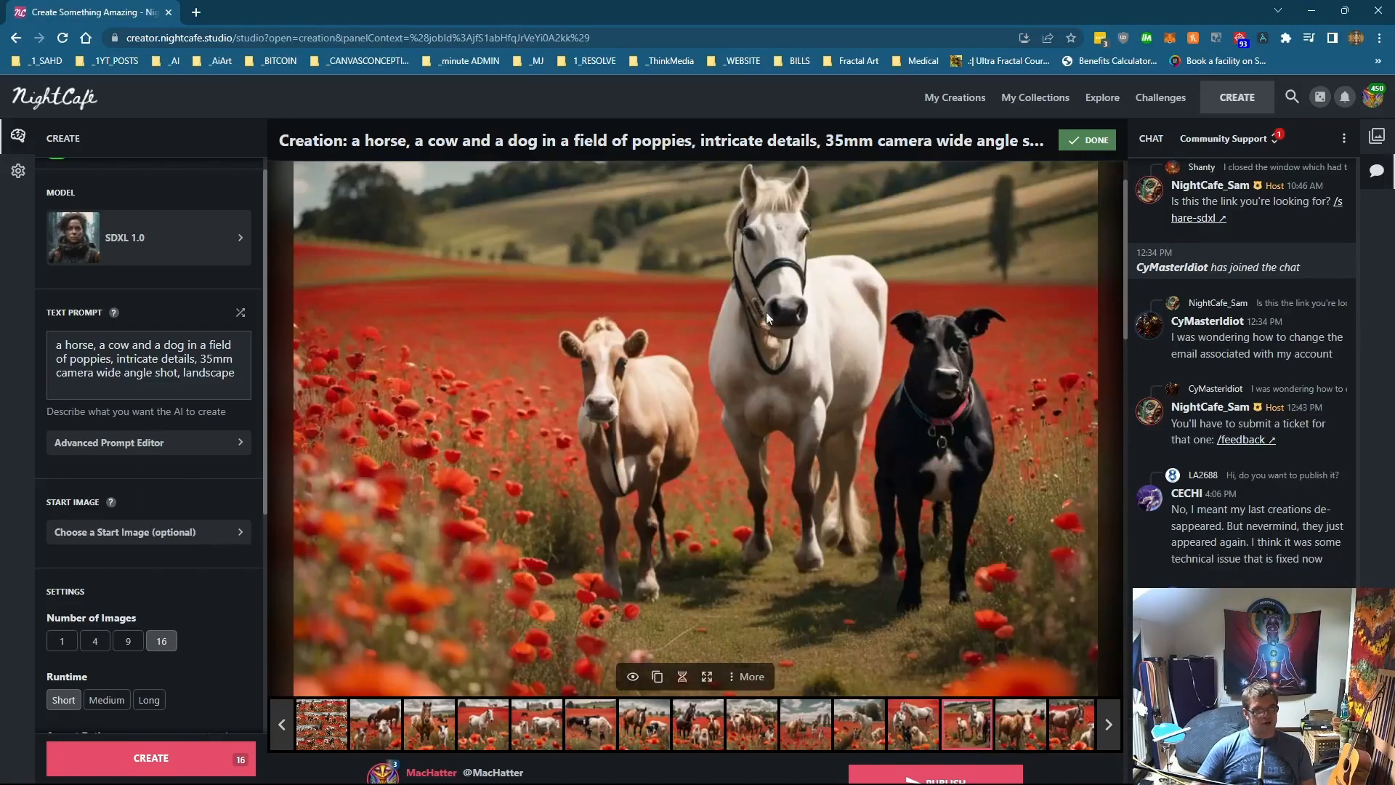
{"action": "left_click", "coordinate": [1030, 723]}
{"action": "left_click", "coordinate": [1051, 719]}
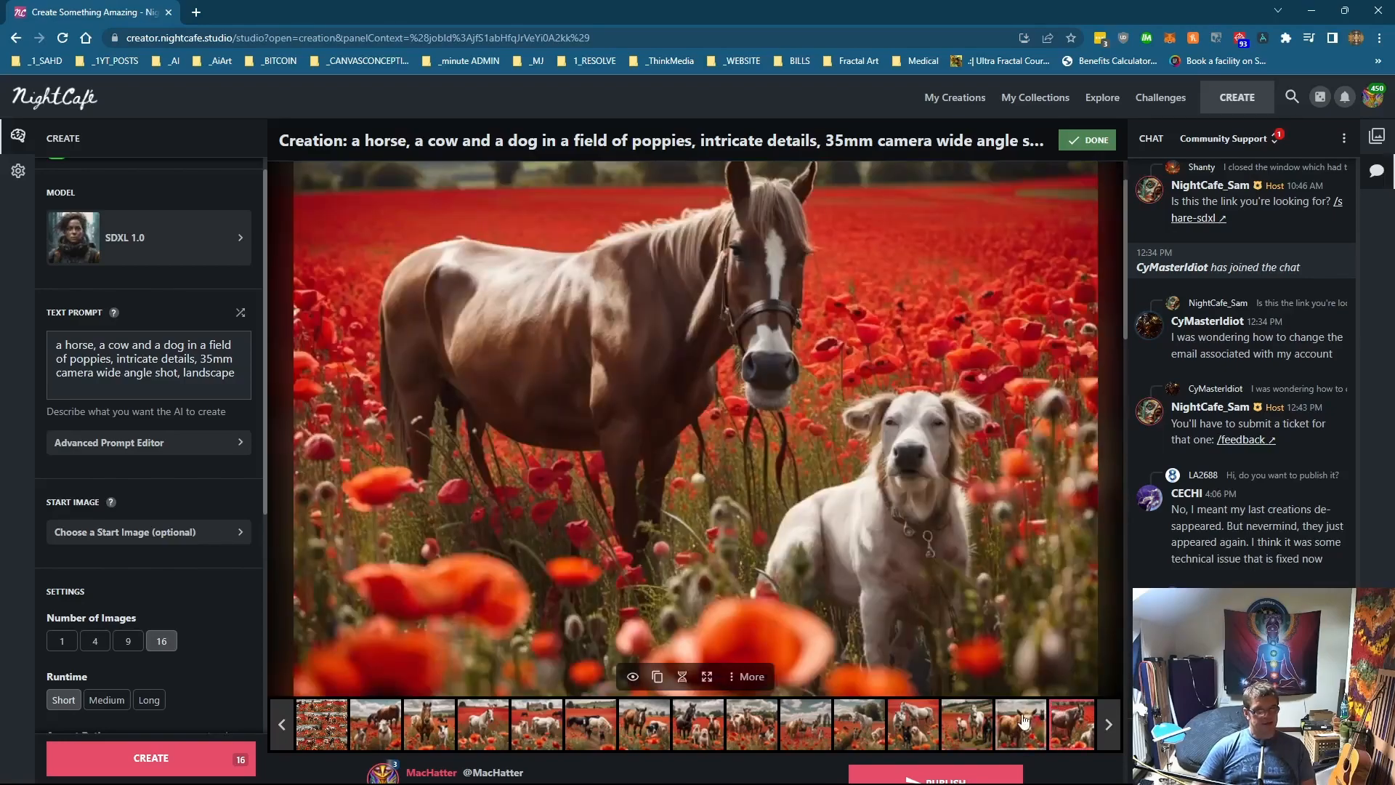
{"action": "left_click", "coordinate": [1025, 722]}
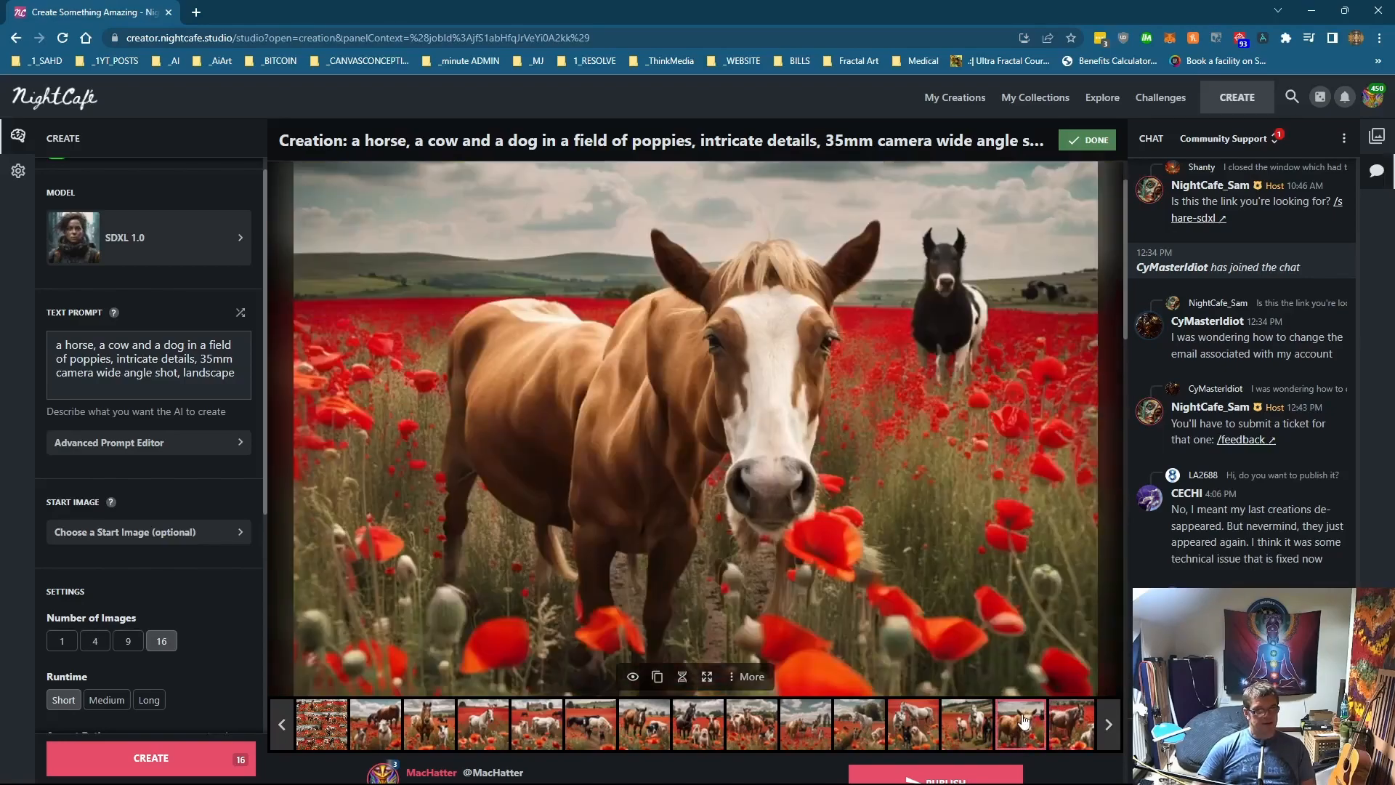
Step: Replace the text prompt with 'smiley faces, powder paint colour scheme, dripping paint, lsd, acid house, smileys smiling, grouped horizontally, depth of field, artistic cinematic, unreal engine 3D'
{"action": "scroll", "coordinate": [1024, 721], "scroll_direction": "down", "scroll_amount": 1}
{"action": "left_click_drag", "start_coordinate": [238, 379], "coordinate": [5, 334]}
{"action": "key", "text": "ctrl+v"}
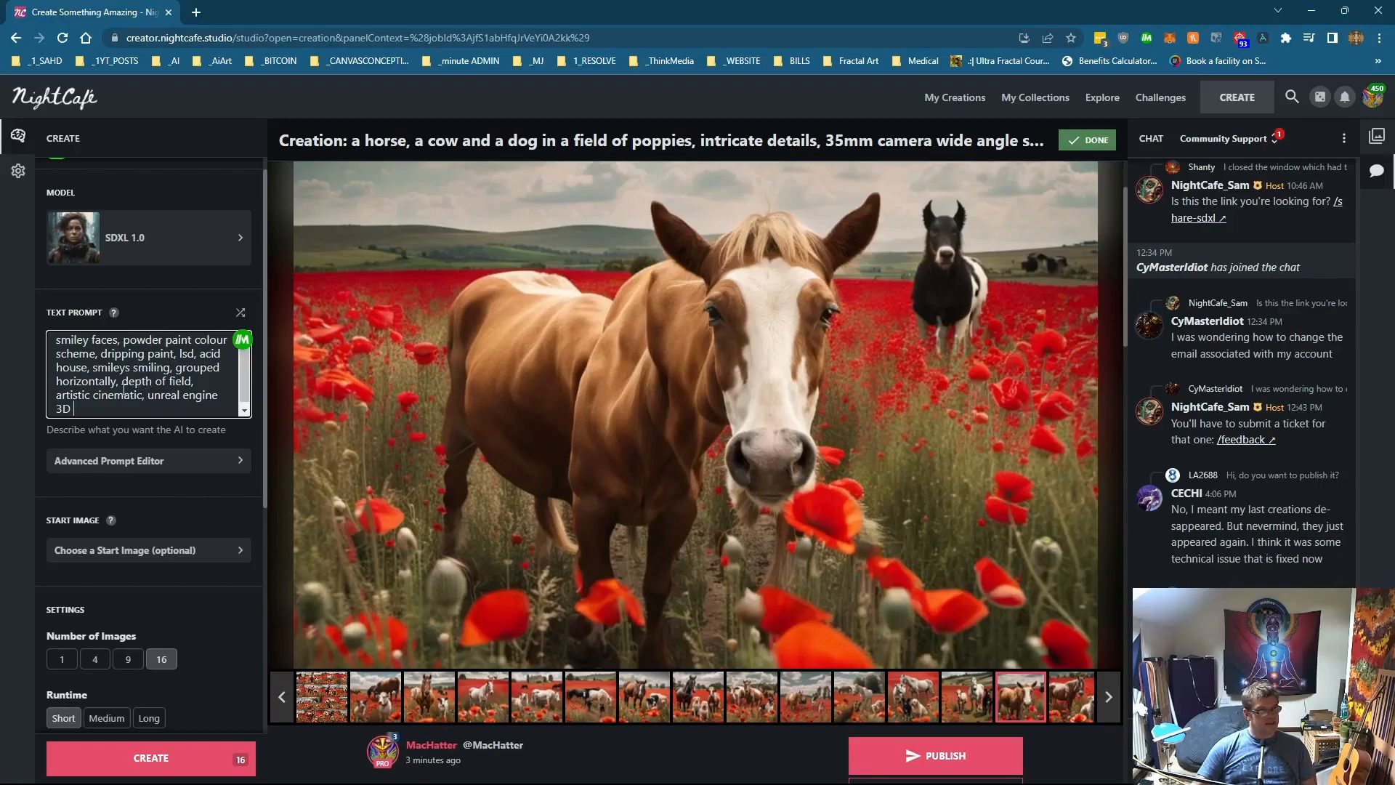
Step: Generate the 16 smiley face images and open the finished creation
{"action": "left_click", "coordinate": [154, 758]}
{"action": "left_click", "coordinate": [791, 467]}
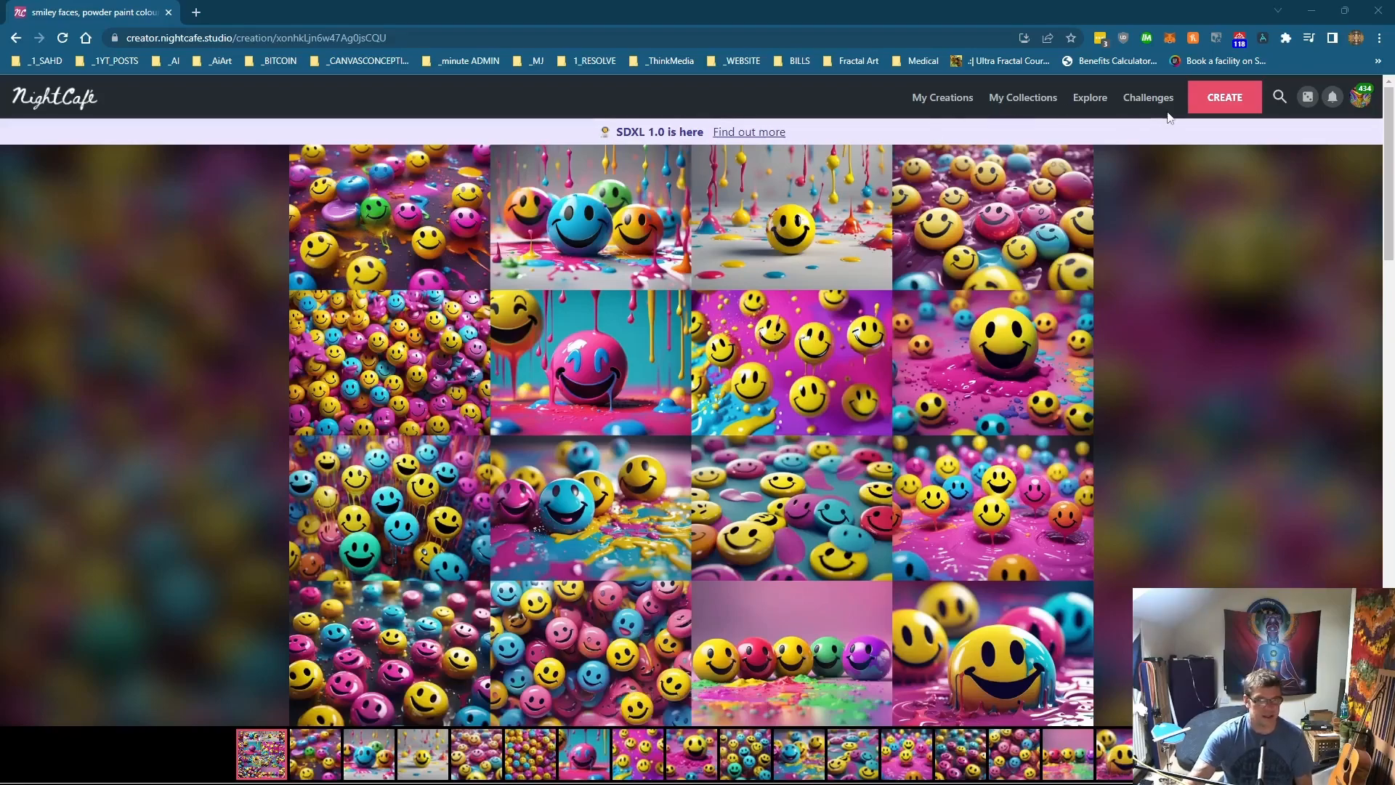
Step: Return to the create studio and replace the prompt with the alien landscape coloring-book prompt, correcting its first words to 'An ALien LAndscap'
{"action": "left_click", "coordinate": [1201, 107]}
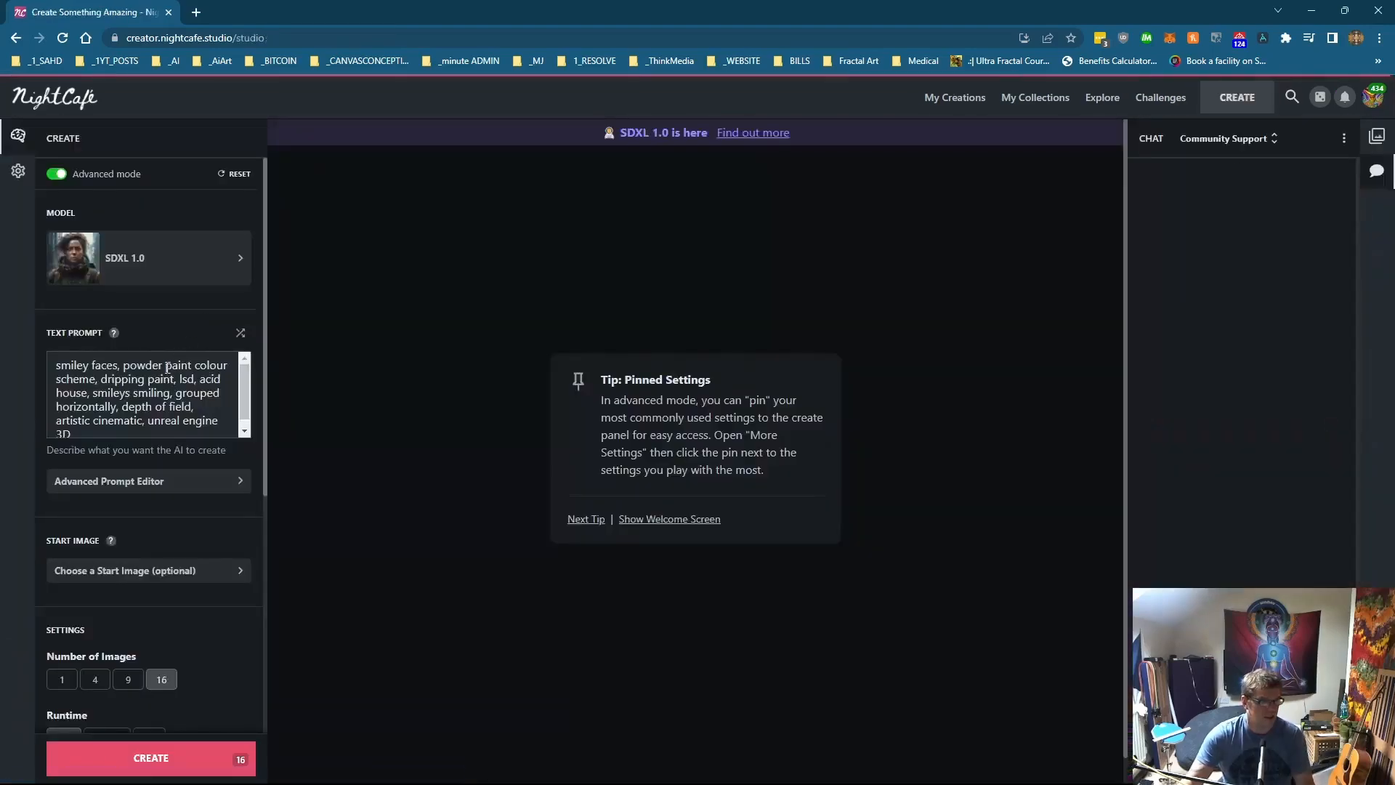
{"action": "left_click_drag", "start_coordinate": [126, 430], "coordinate": [4, 351]}
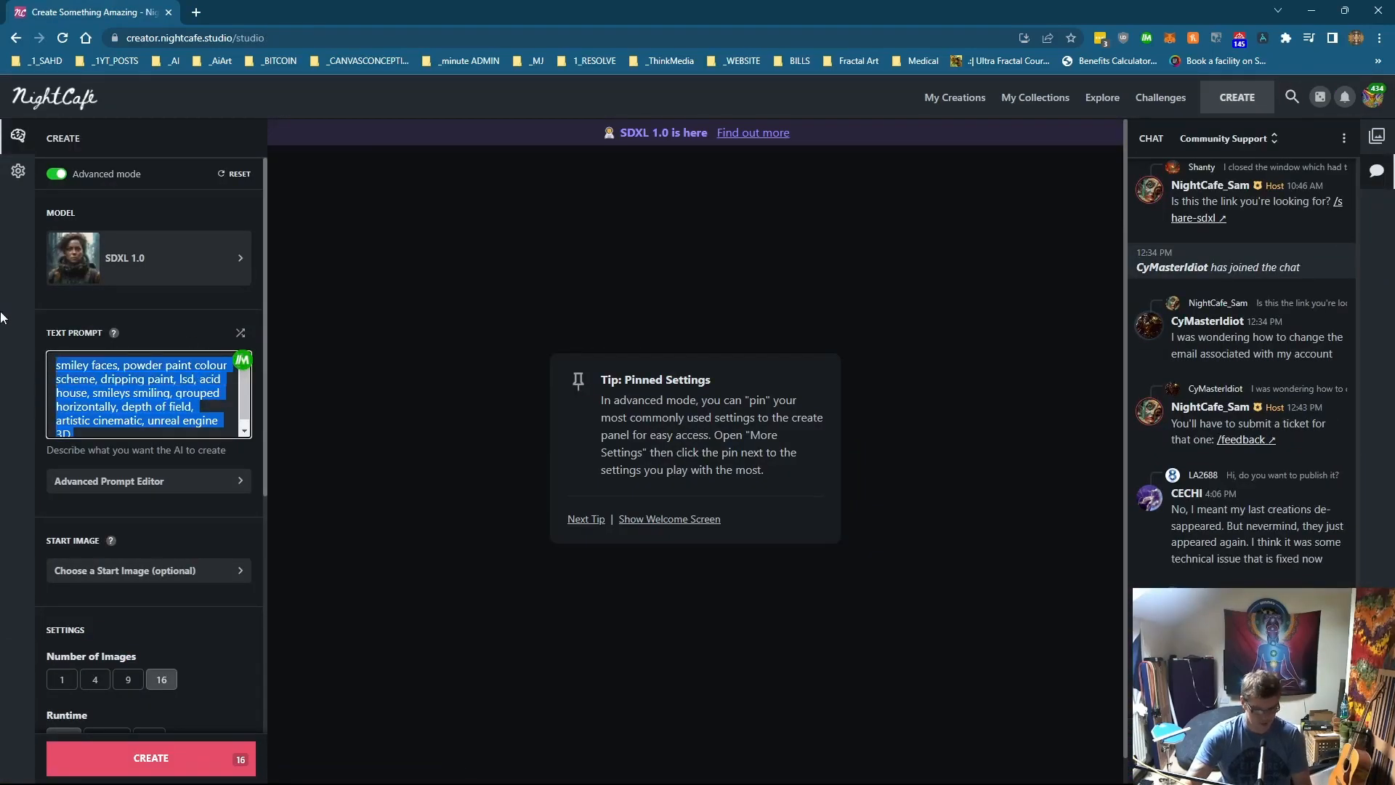
{"action": "type", "text": "An ALien LAndsca], drawn for children's coloring books, specific contours, drawn with thick black lines on a white background, intricate detail, scenery, landscape masterpiece"}
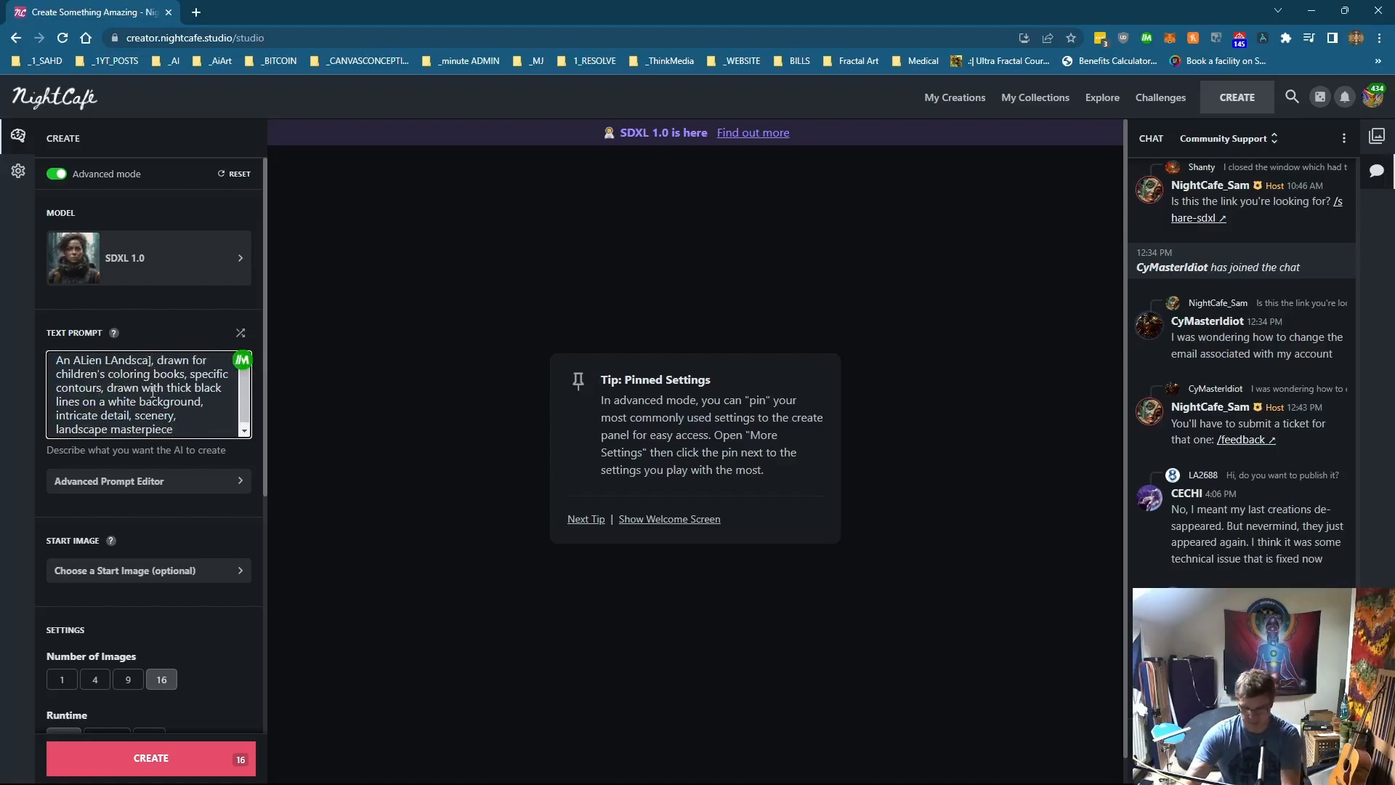
{"action": "type", "text": "p"}
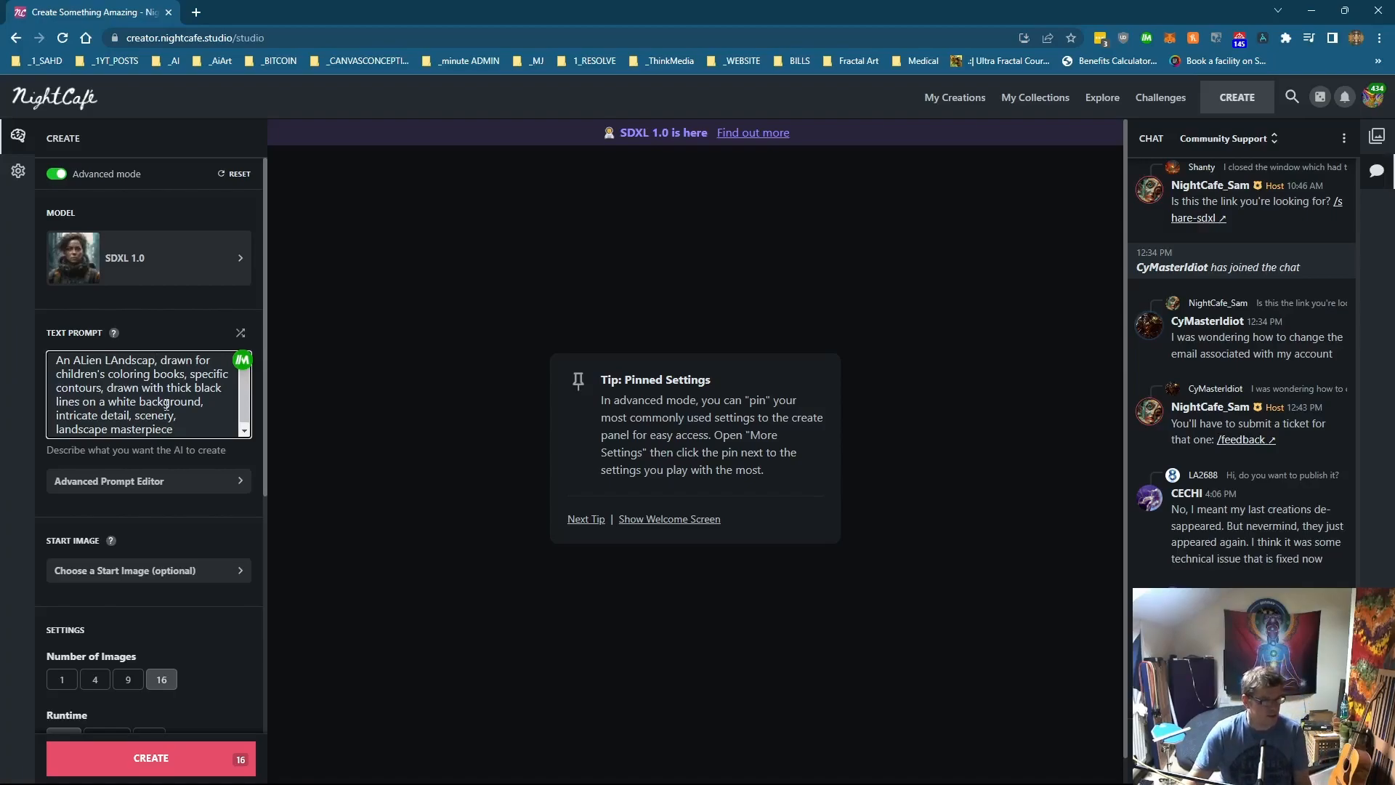
Step: Generate 16 images from the alien landscape prompt and open the finished creation
{"action": "scroll", "coordinate": [167, 405], "scroll_direction": "down", "scroll_amount": 1}
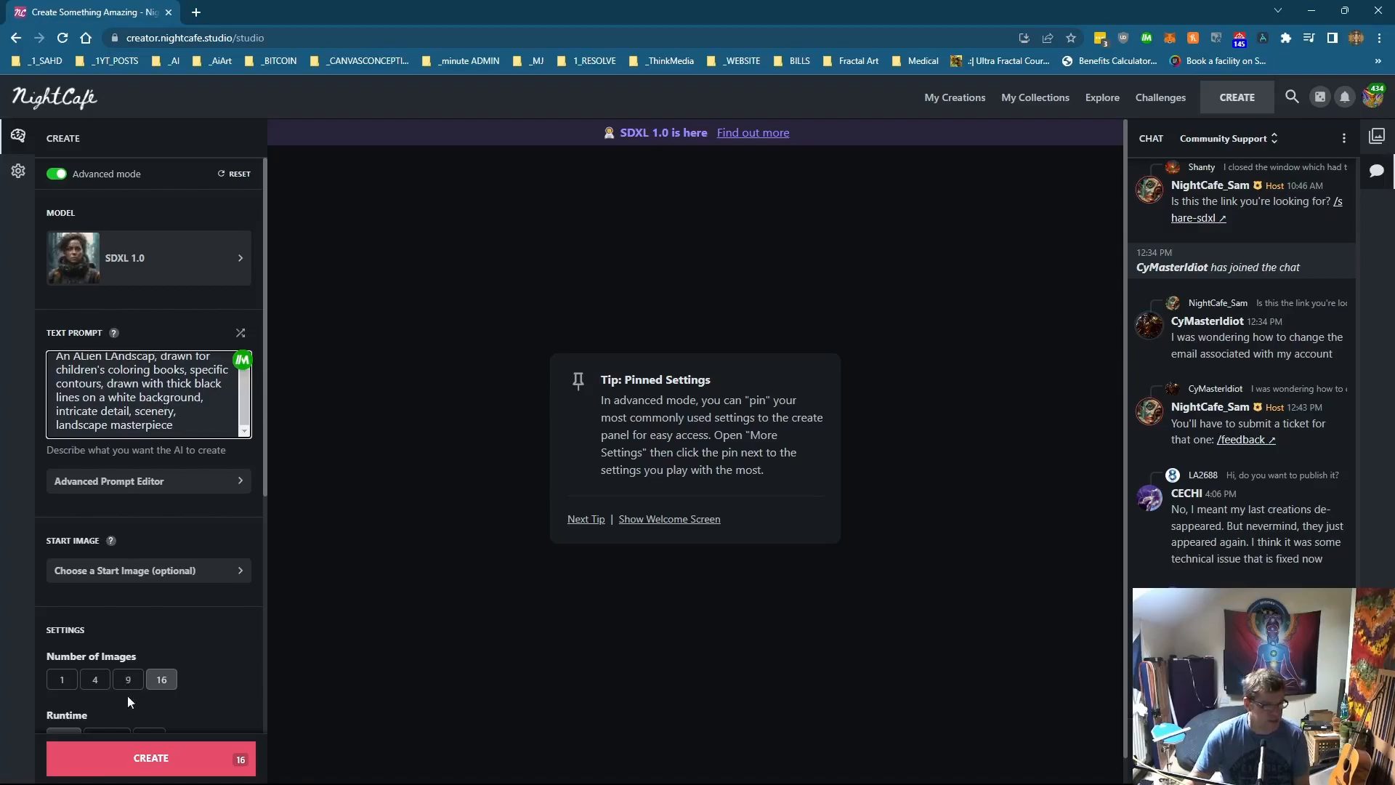
{"action": "left_click", "coordinate": [116, 759]}
{"action": "left_click", "coordinate": [774, 471]}
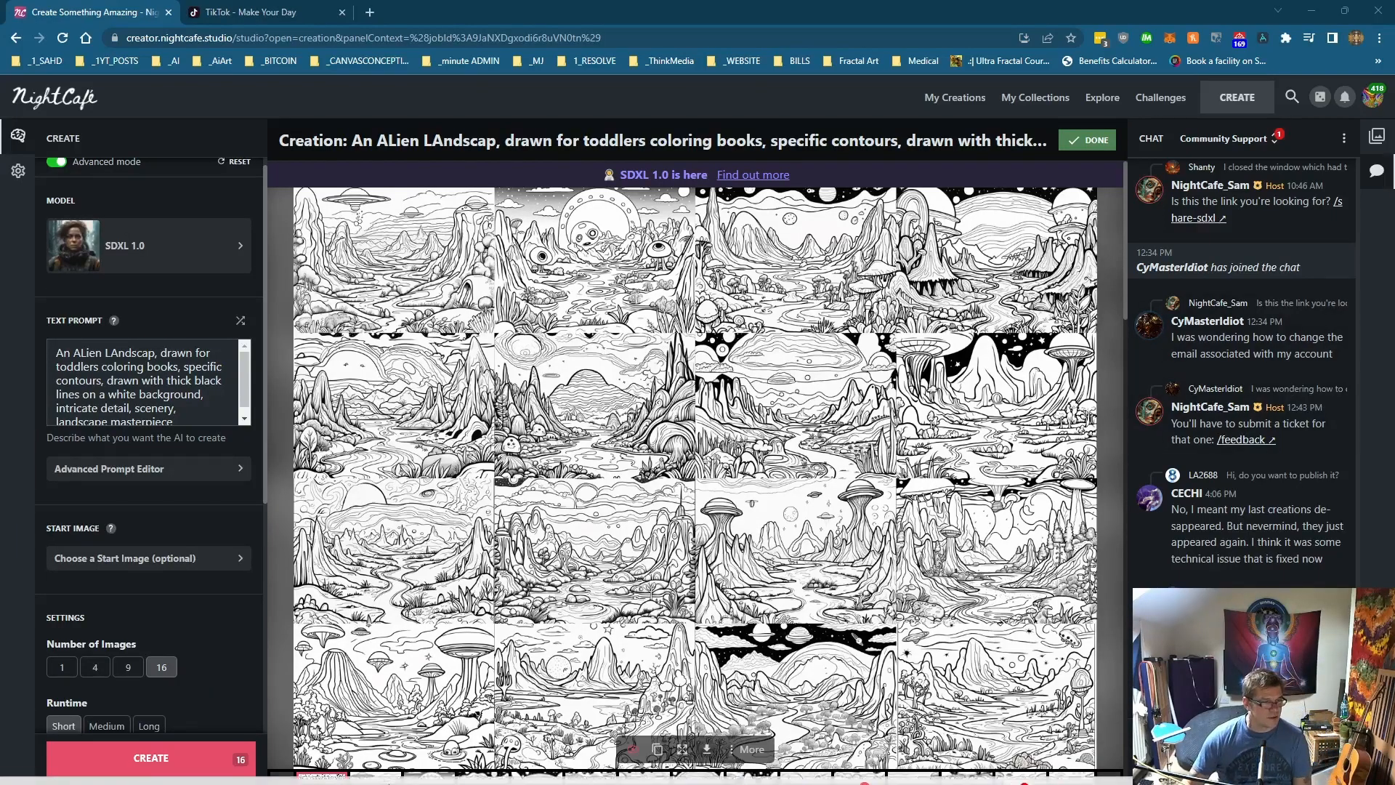
Step: Open several individual images of the alien landscape creation to inspect them
{"action": "scroll", "coordinate": [356, 697], "scroll_direction": "down", "scroll_amount": 2}
{"action": "left_click", "coordinate": [387, 665]}
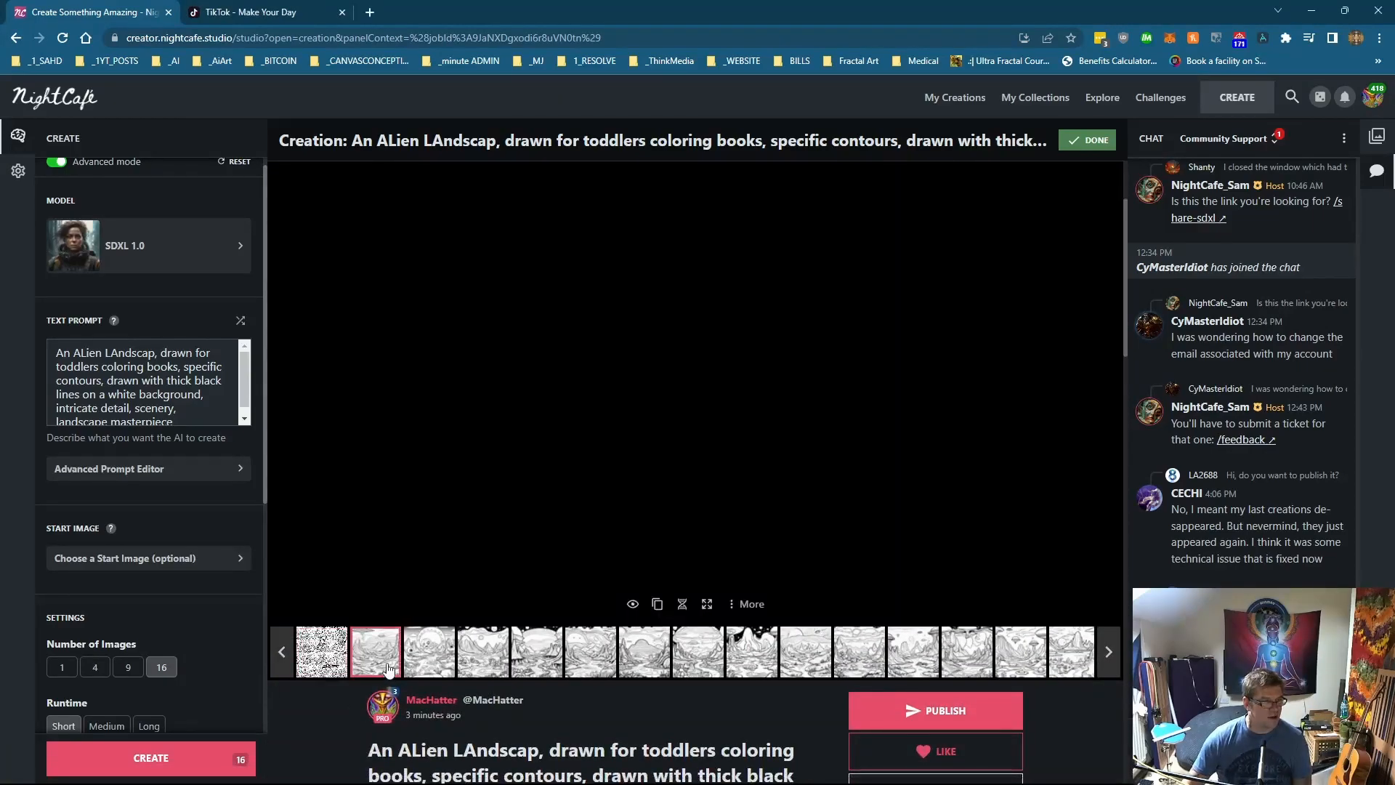
{"action": "scroll", "coordinate": [388, 668], "scroll_direction": "up", "scroll_amount": 1}
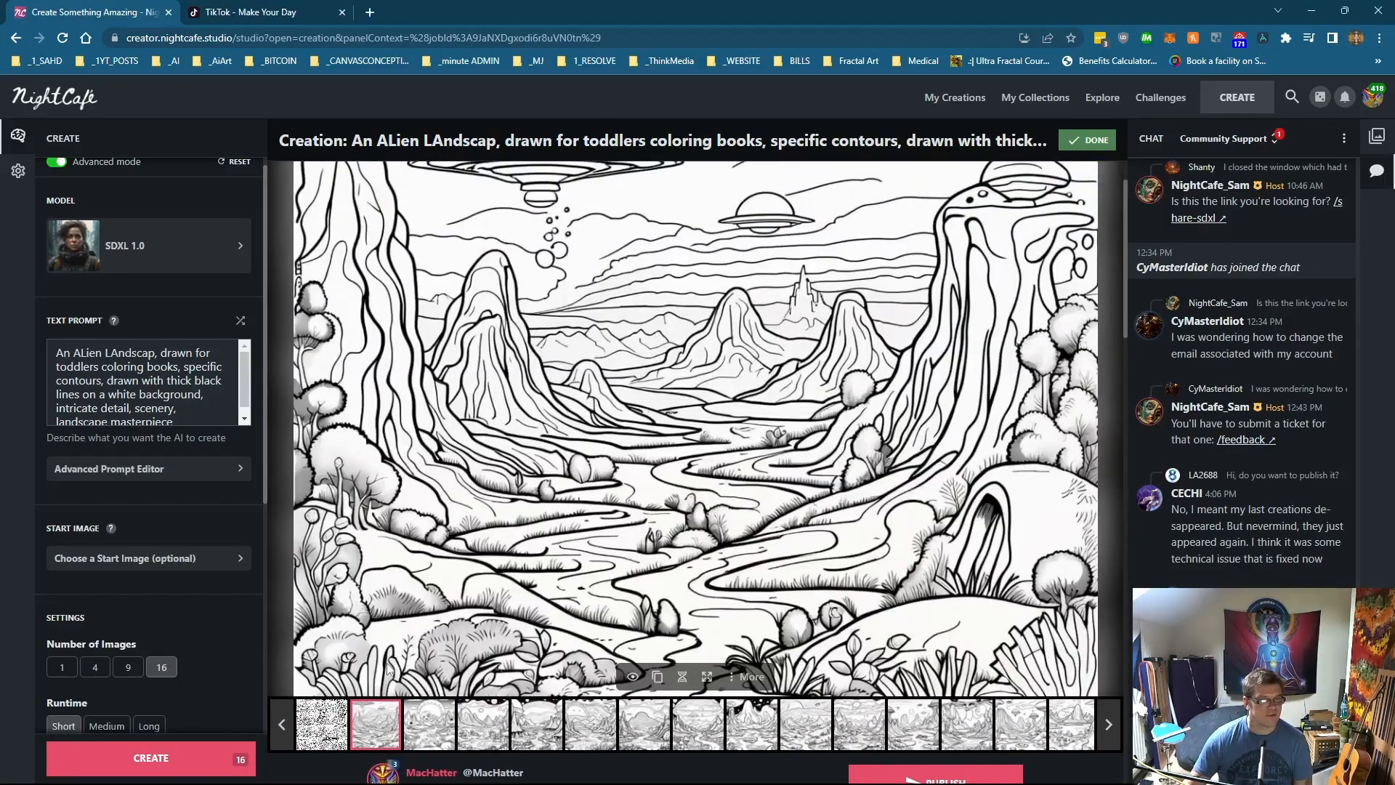
{"action": "left_click", "coordinate": [429, 734]}
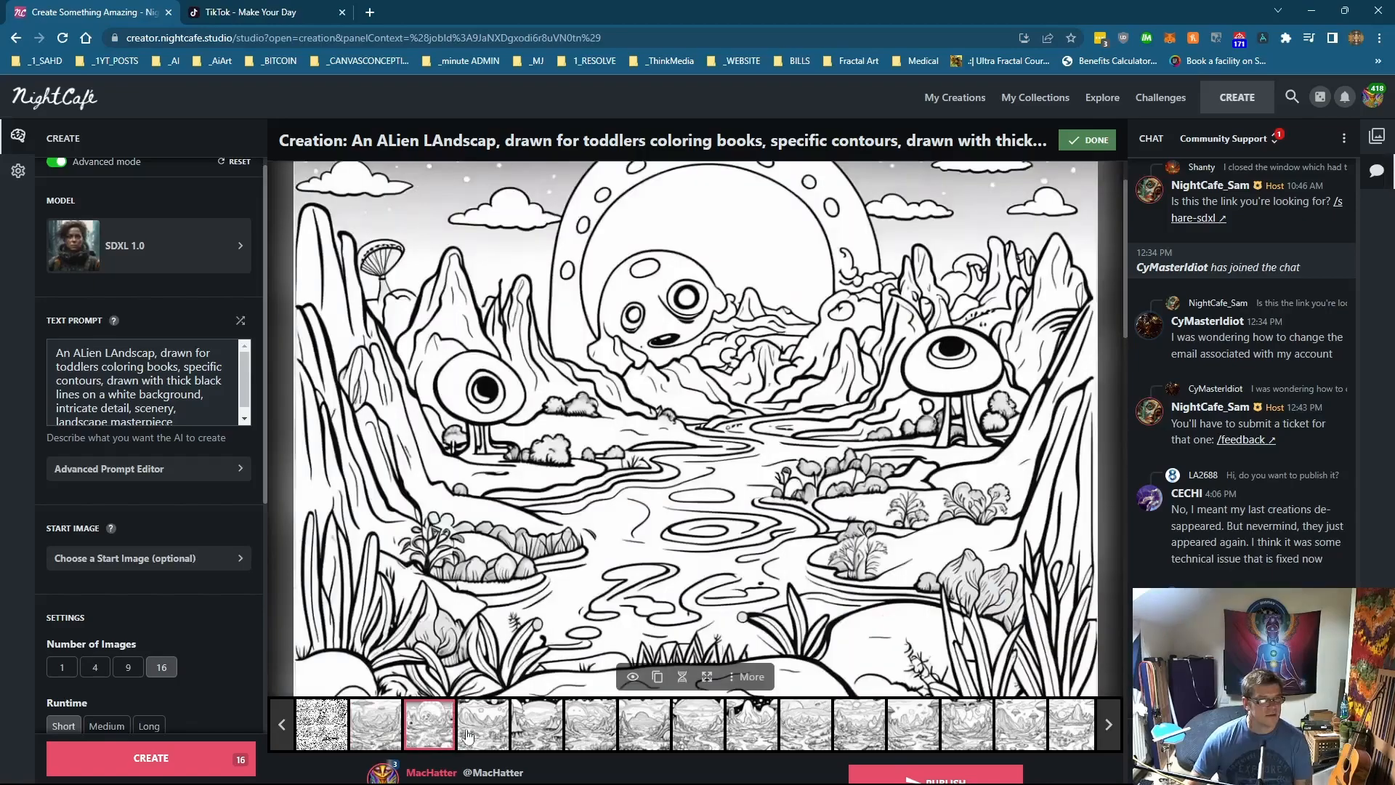
{"action": "left_click", "coordinate": [482, 730]}
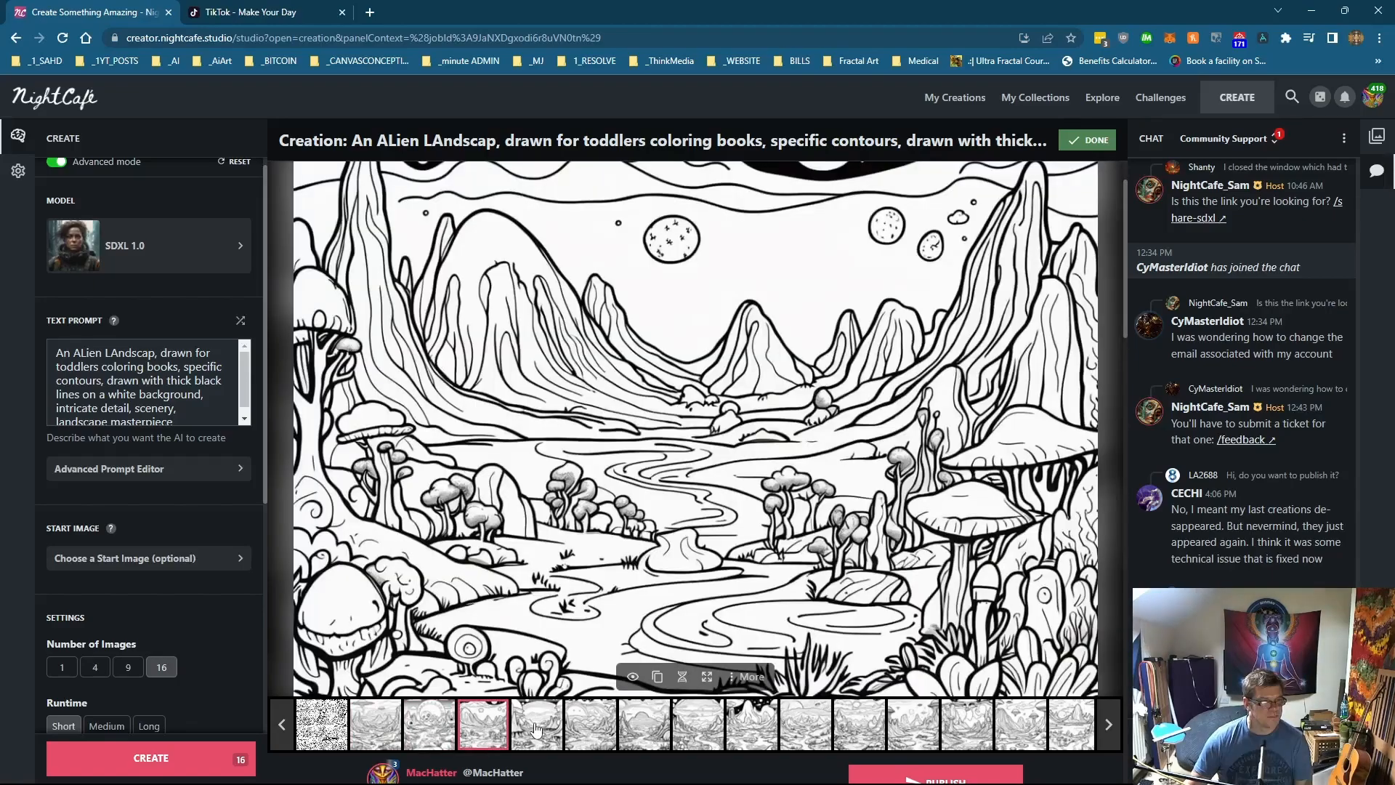
Step: Look through a few more of the alien landscape images one by one
{"action": "left_click", "coordinate": [535, 728]}
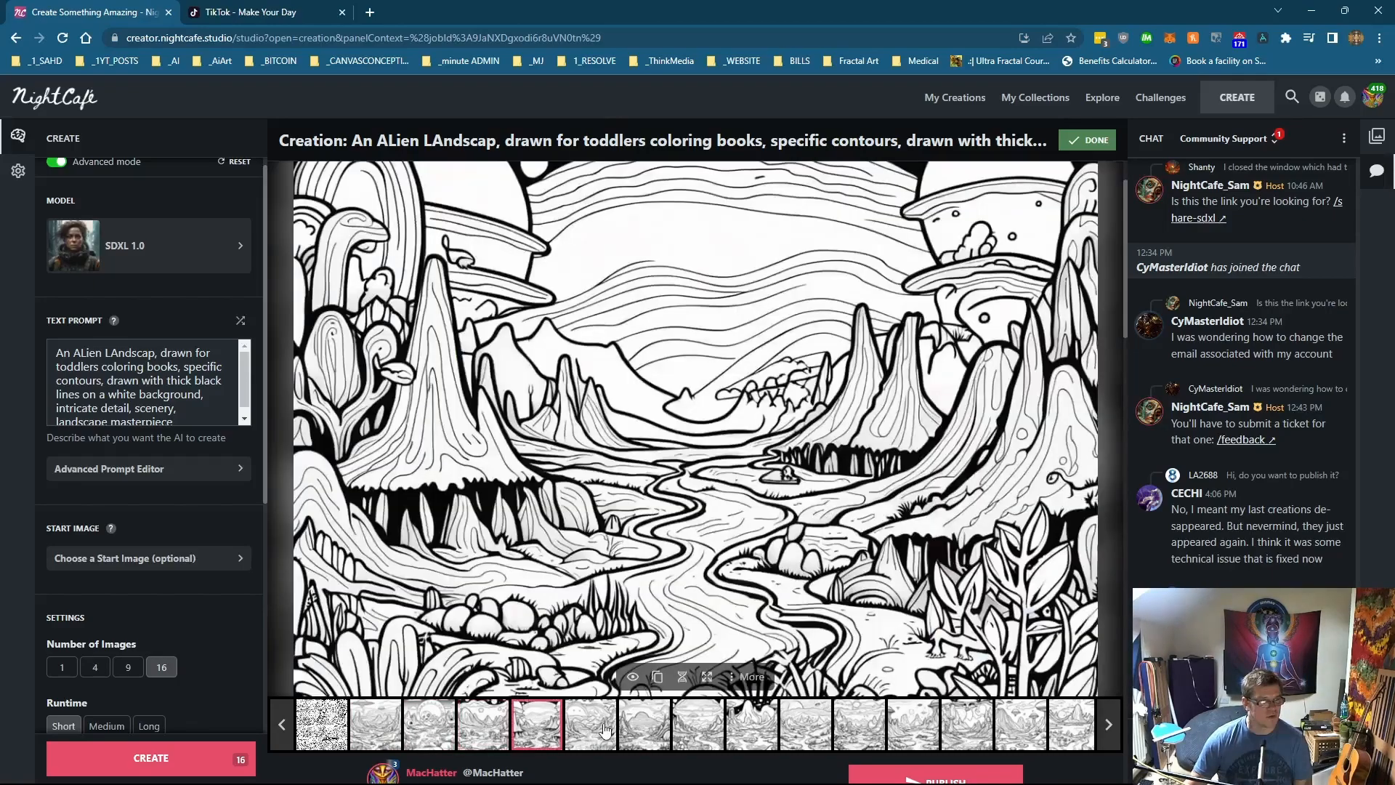
{"action": "left_click", "coordinate": [603, 730]}
{"action": "left_click", "coordinate": [649, 716]}
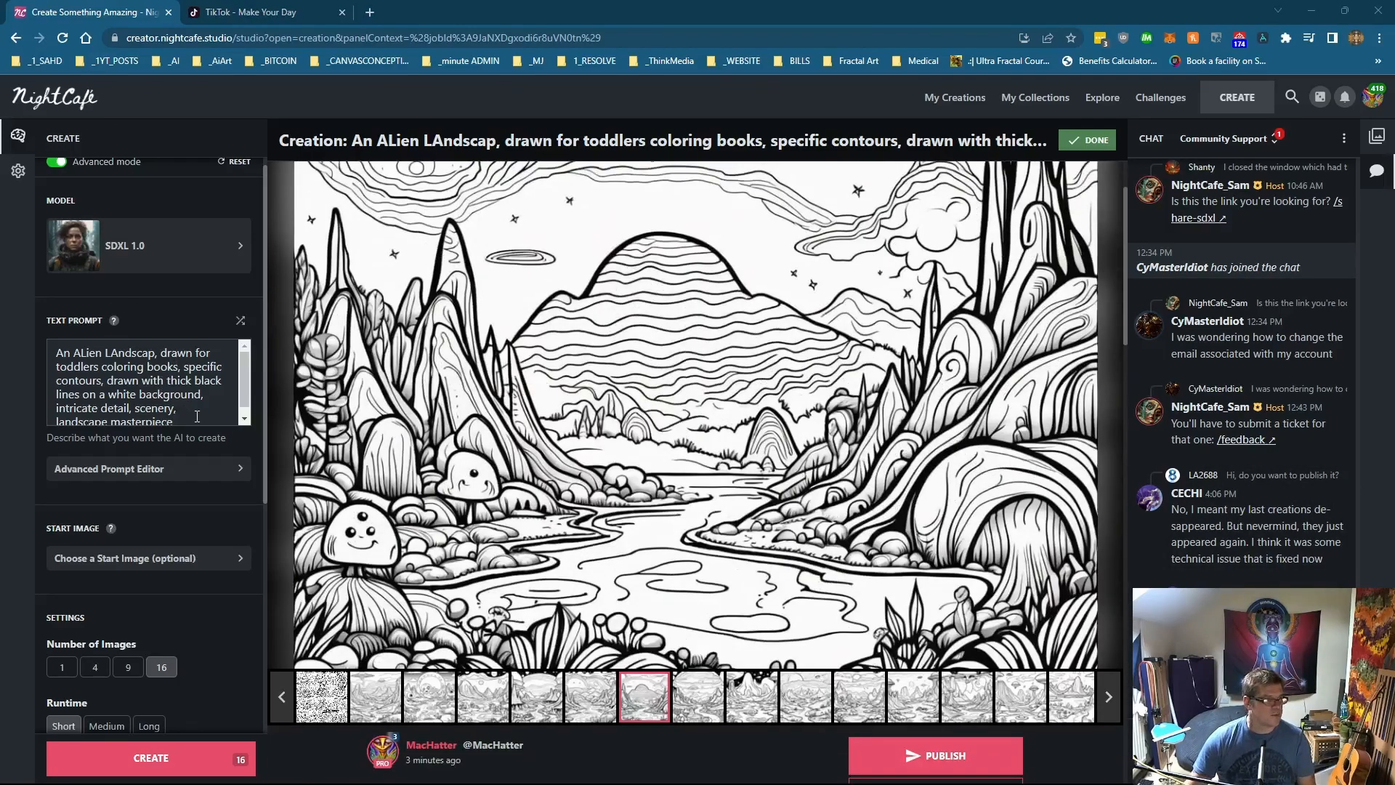
Step: Replace the prompt with 'A face, a star, a planet, the sea, love,Ink drawing Abstract art Pencil Sketch By Wassily Kandinsky…' prompt
{"action": "left_click_drag", "start_coordinate": [195, 416], "coordinate": [12, 327]}
{"action": "type", "text": "Pencil Sketch By Wassily Kandinsky , dripping paint colour scheme, cinematic photography, realism, photorealism Analogue and digital music producer, analogue synthesizers"}
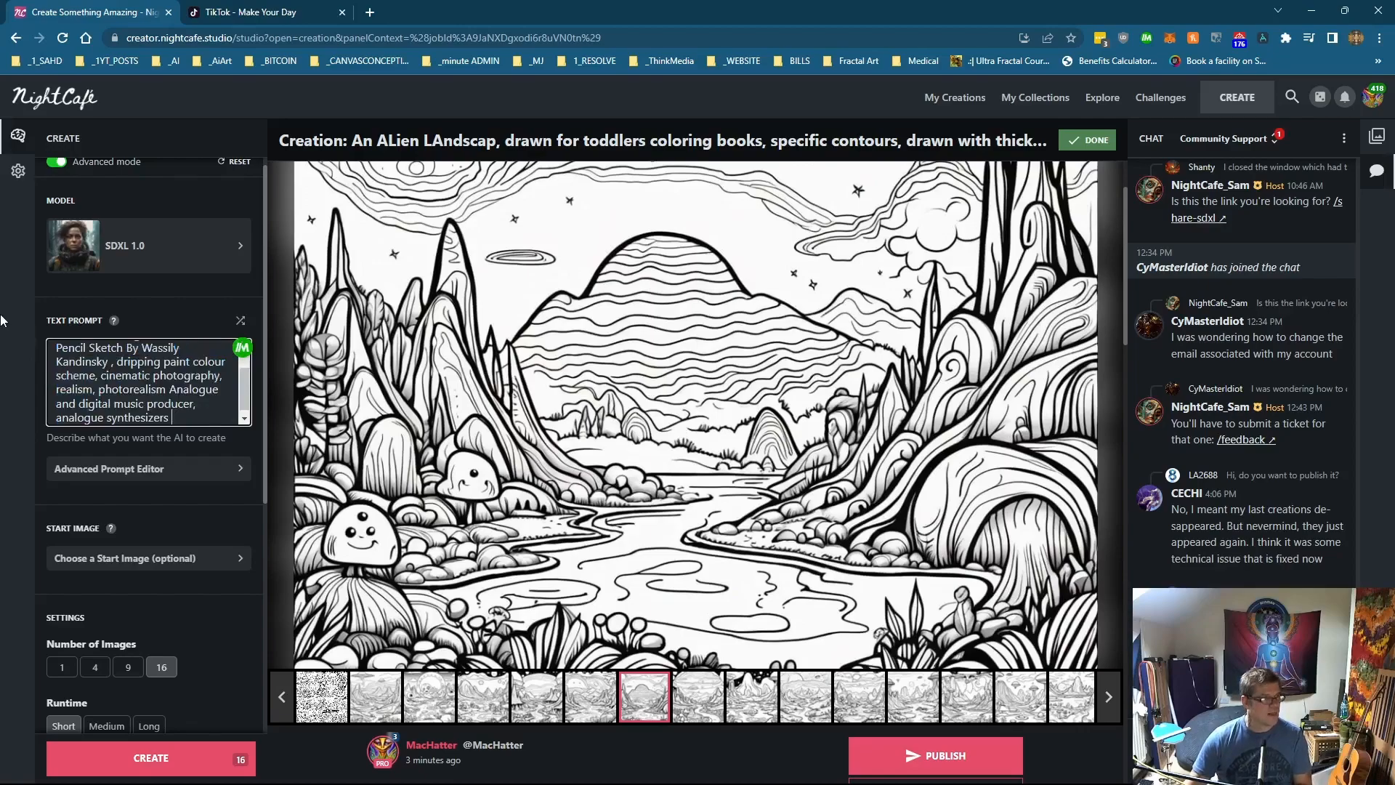
{"action": "scroll", "coordinate": [159, 375], "scroll_direction": "up", "scroll_amount": 2}
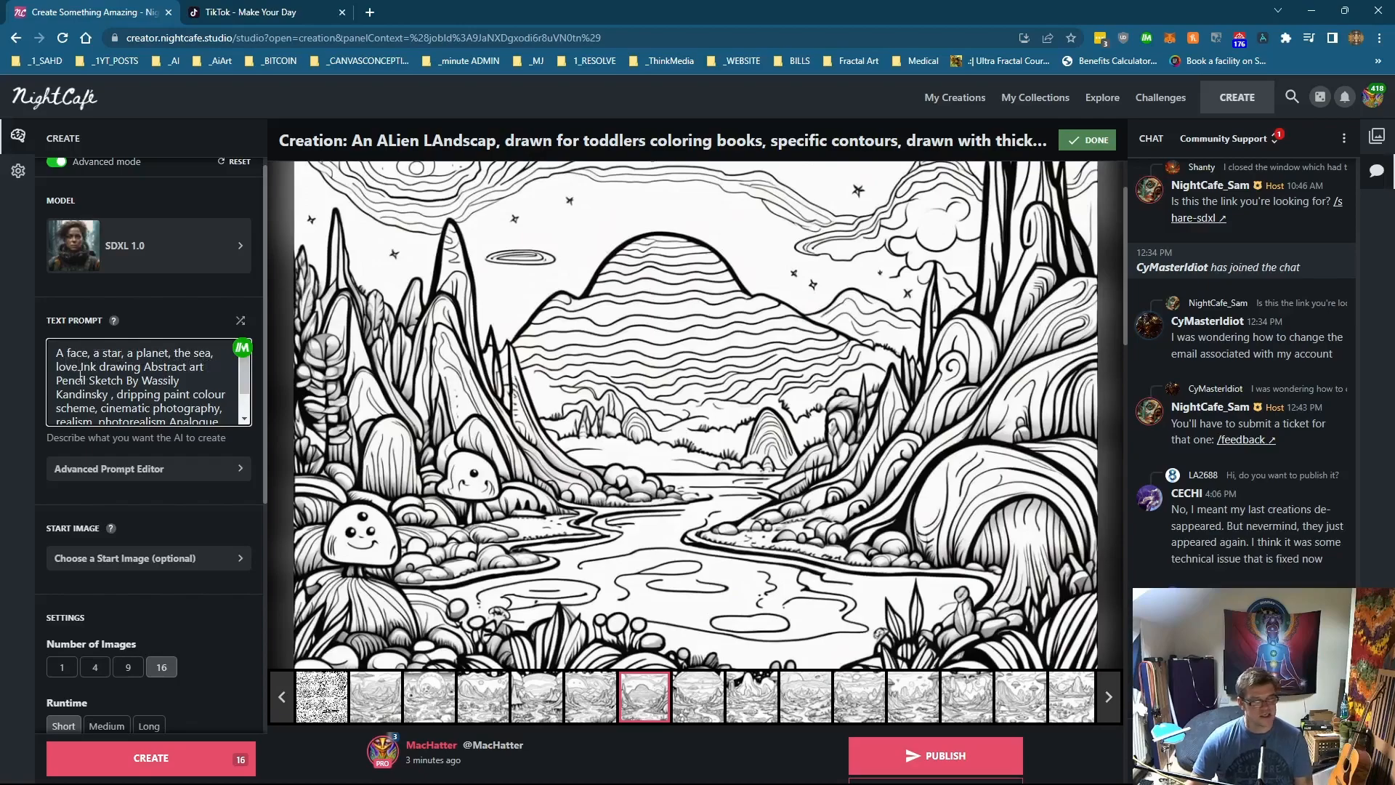
{"action": "scroll", "coordinate": [80, 375], "scroll_direction": "down", "scroll_amount": 2}
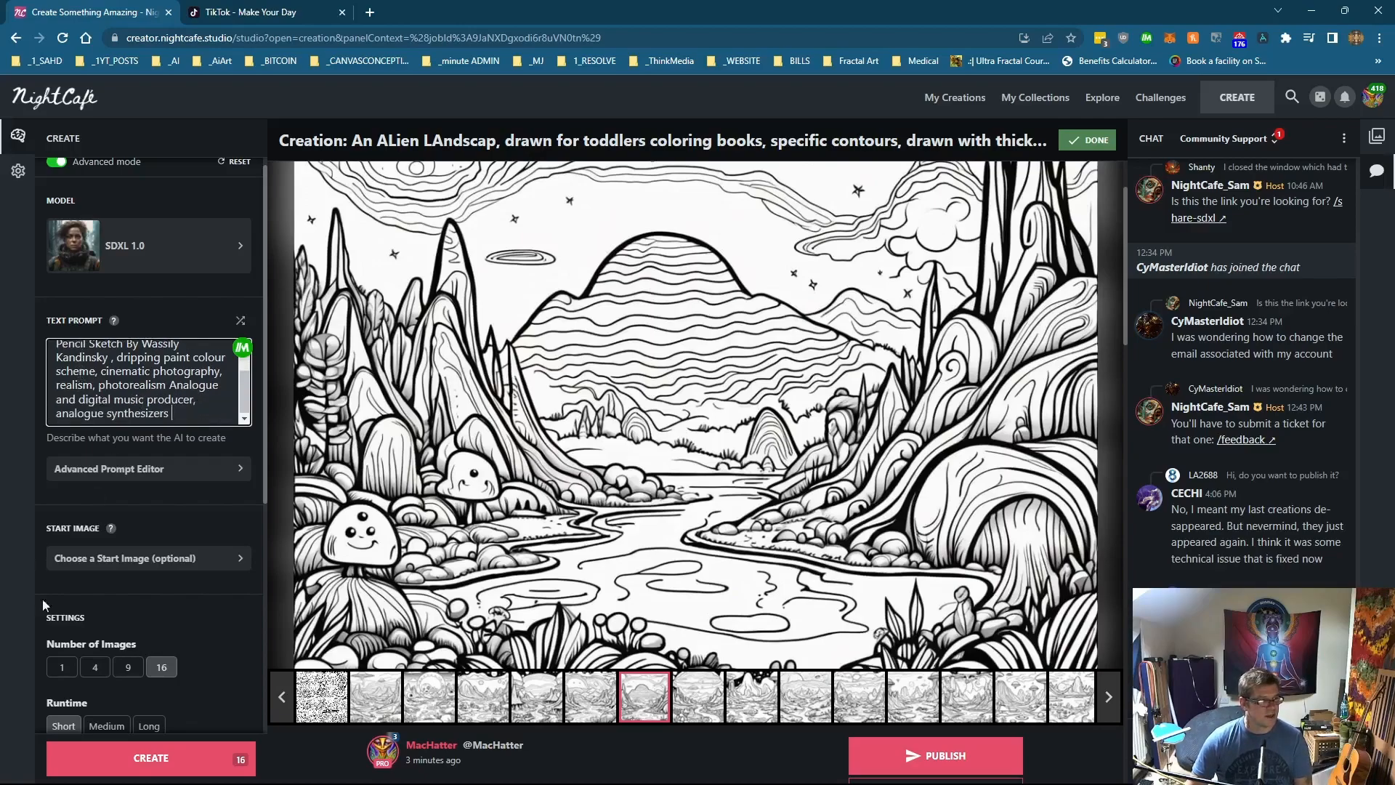
Step: Generate 16 images from the abstract face prompt, confirming the credit spend, and open the first image
{"action": "left_click", "coordinate": [110, 757]}
{"action": "left_click", "coordinate": [793, 469]}
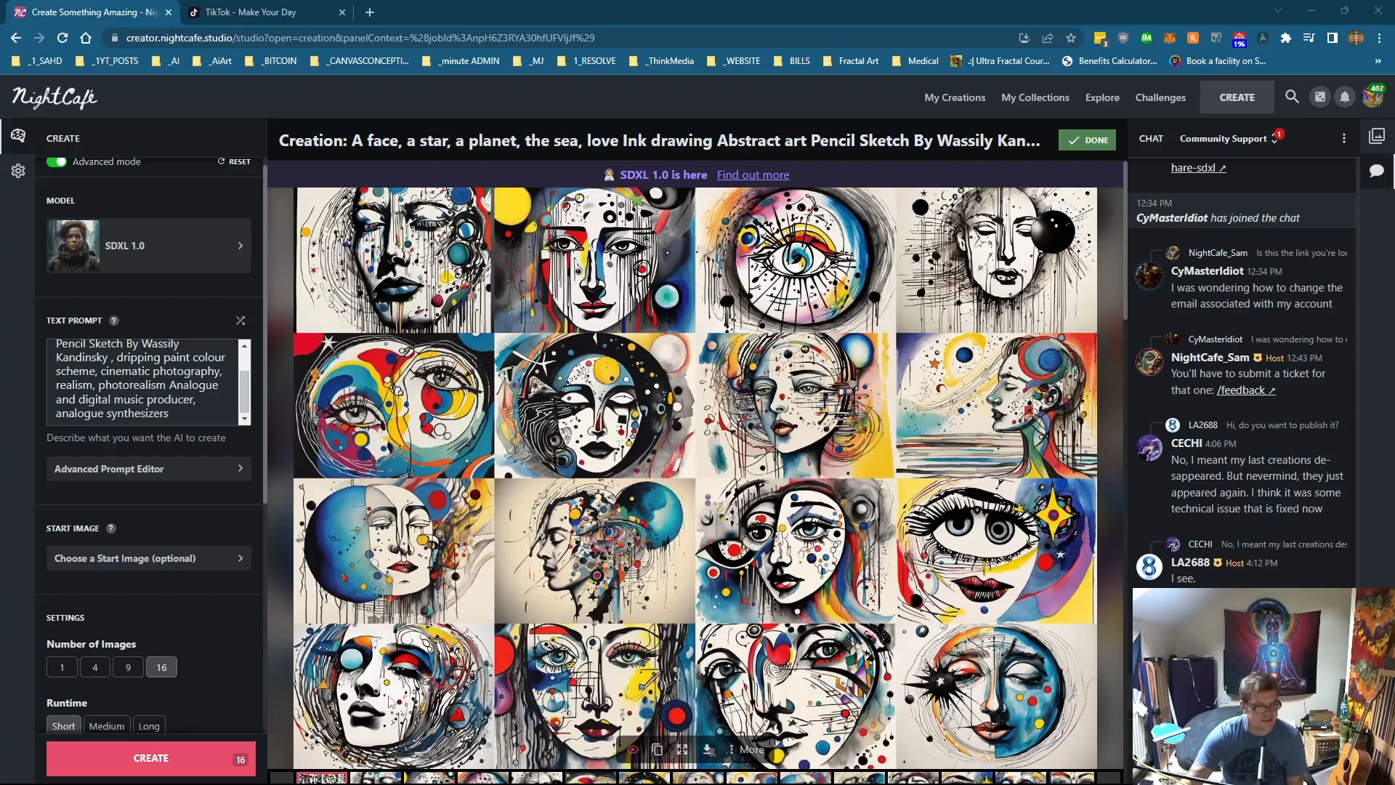
{"action": "left_click", "coordinate": [367, 779]}
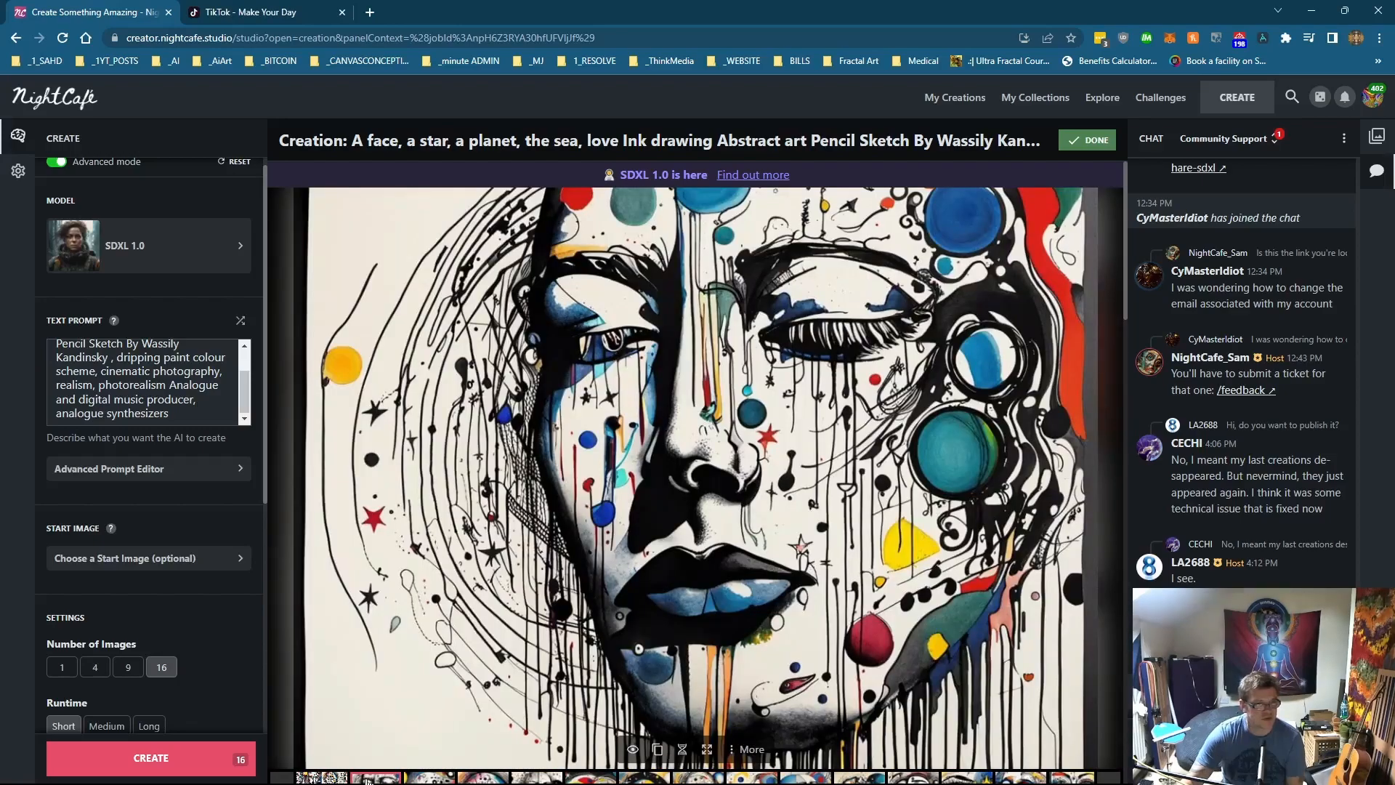
Step: Open several of the abstract face images to inspect them
{"action": "left_click", "coordinate": [410, 770]}
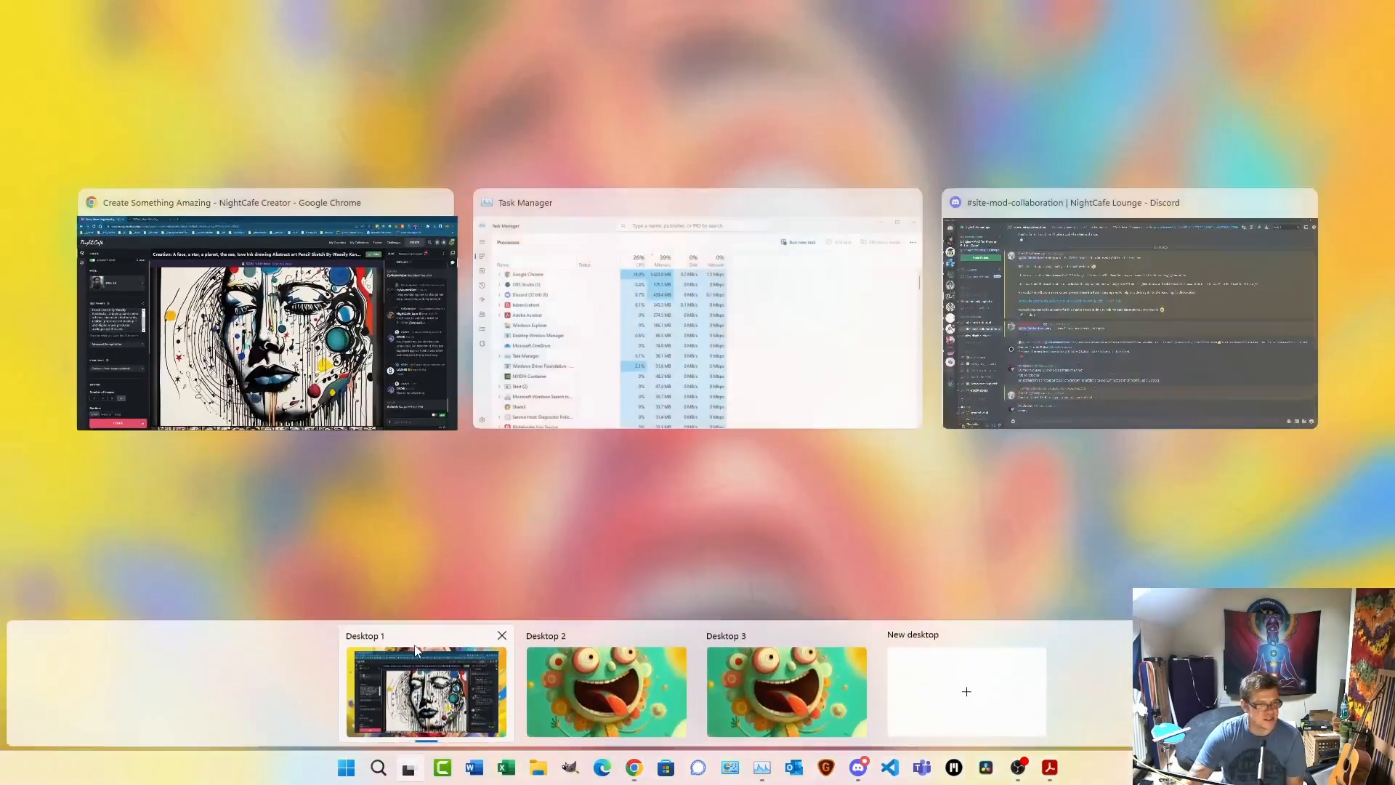
{"action": "left_click", "coordinate": [290, 319]}
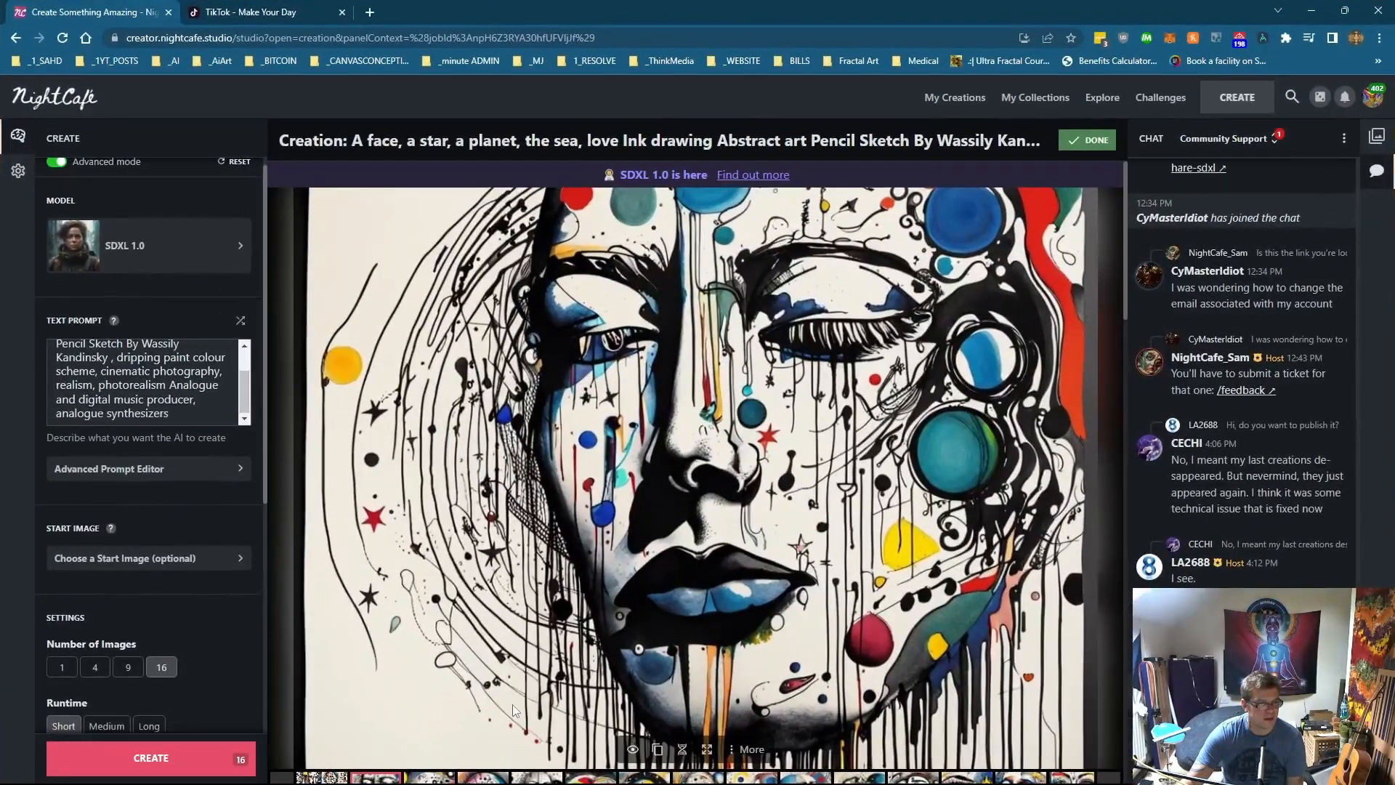
{"action": "left_click", "coordinate": [436, 778]}
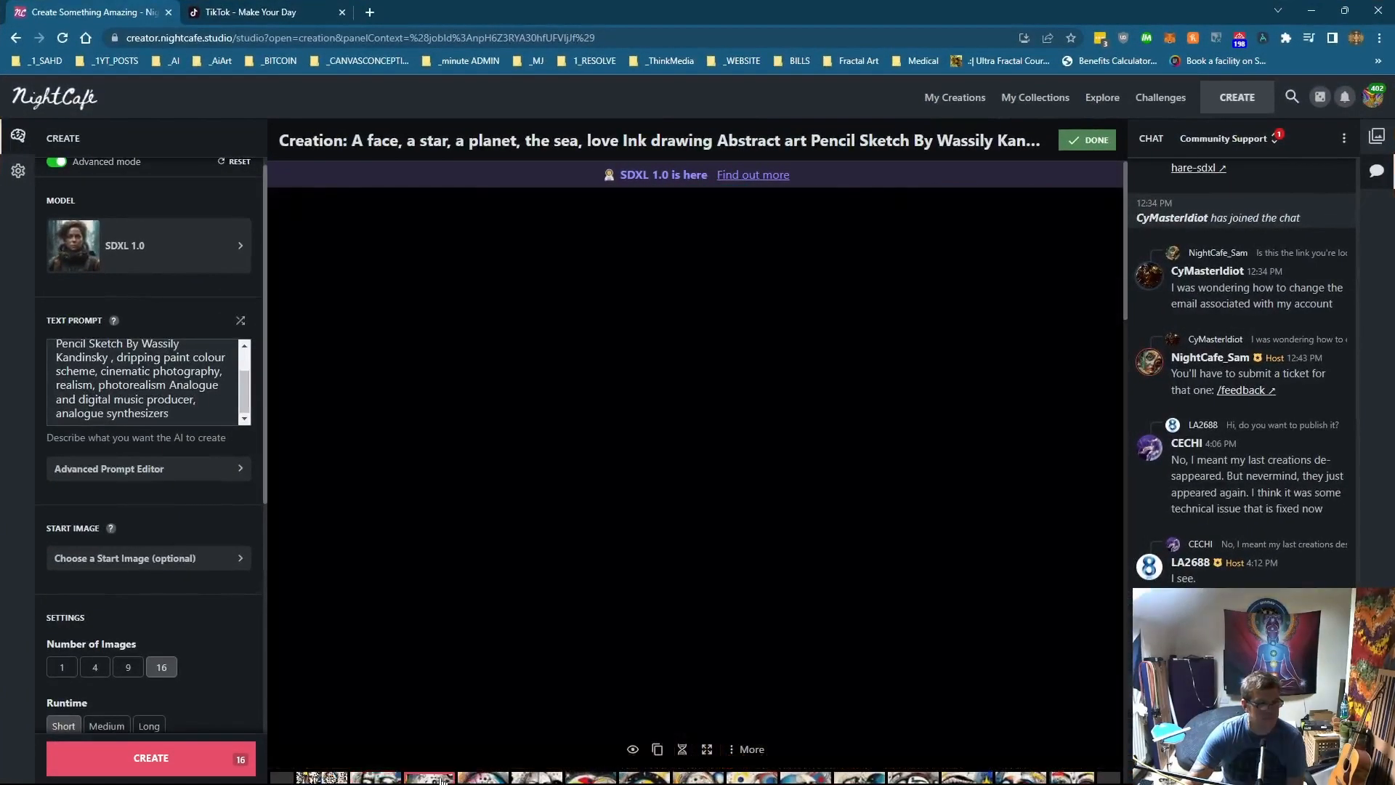
{"action": "scroll", "coordinate": [538, 630], "scroll_direction": "down", "scroll_amount": 3}
{"action": "scroll", "coordinate": [538, 630], "scroll_direction": "up", "scroll_amount": 3}
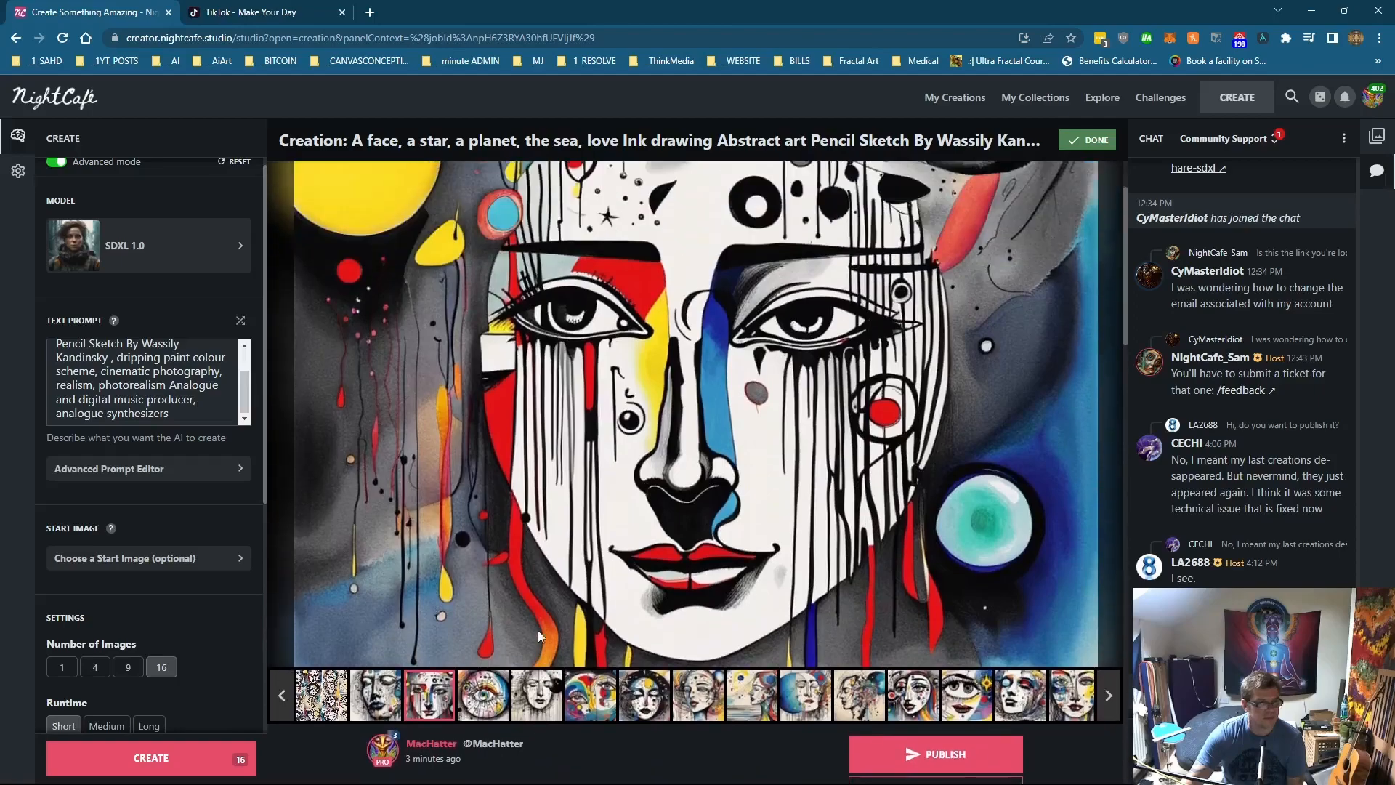
{"action": "left_click", "coordinate": [484, 778]}
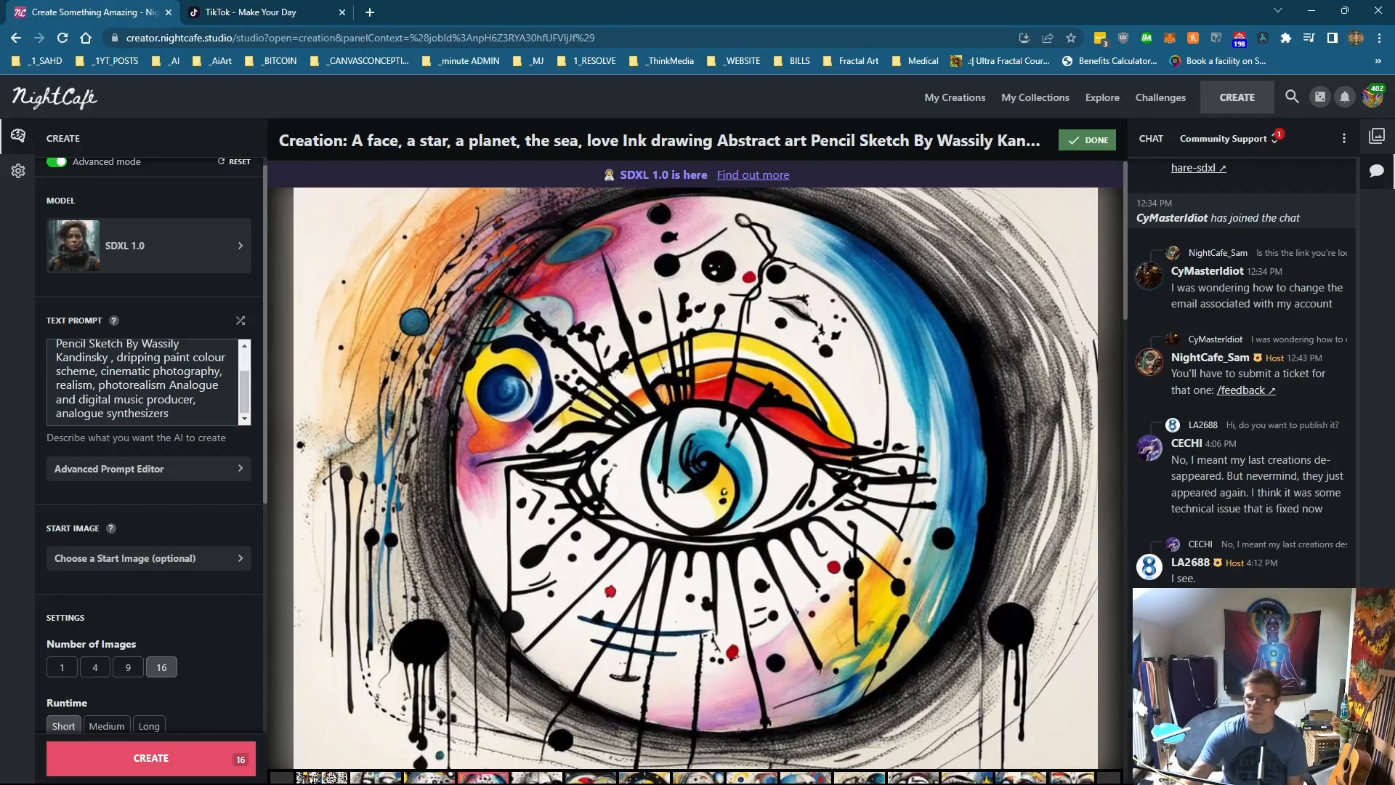
Step: Replace the prompt with 'a psychedelic trance music producer messing with digital and analogue synthesisers, powder paint dripping wet'
{"action": "left_click_drag", "start_coordinate": [183, 423], "coordinate": [2, 312]}
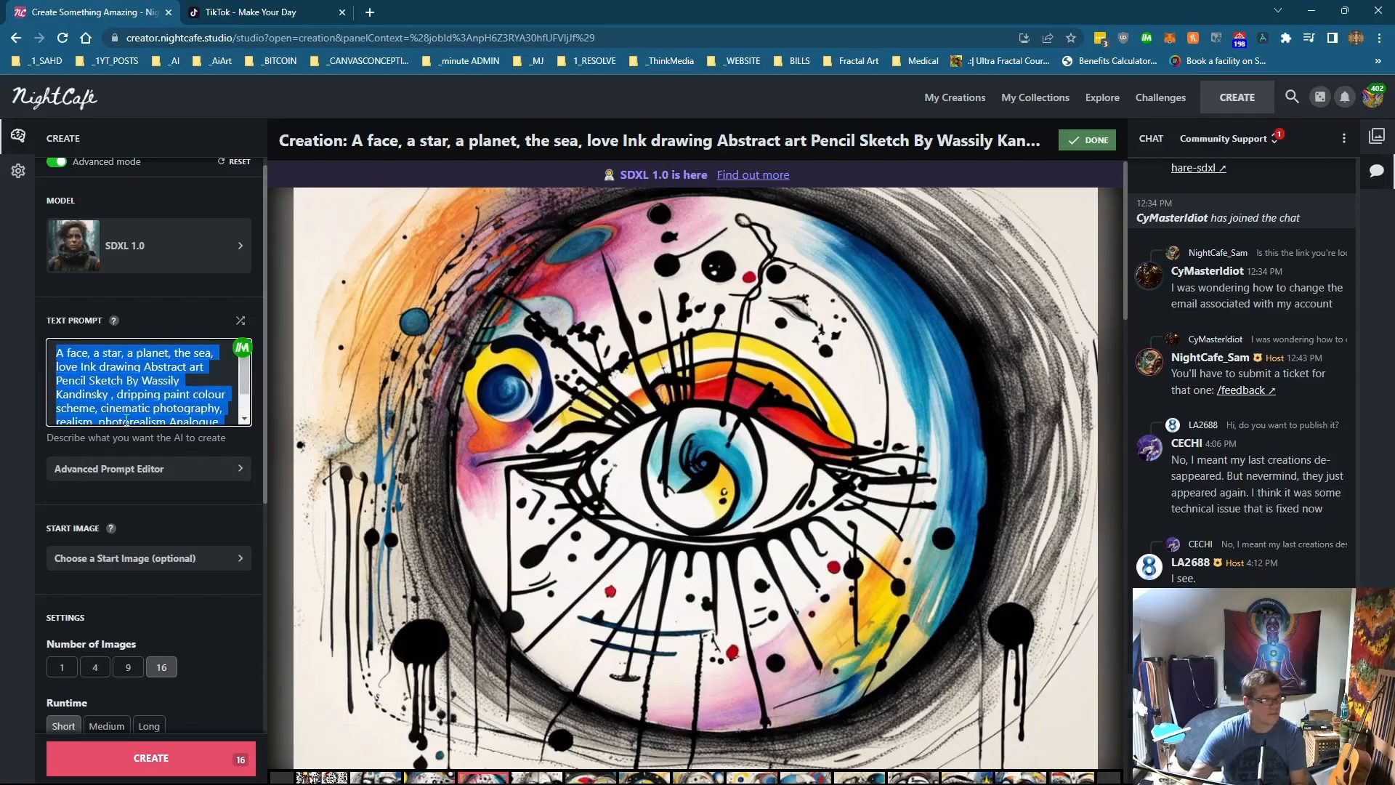
{"action": "scroll", "coordinate": [142, 413], "scroll_direction": "down", "scroll_amount": 1}
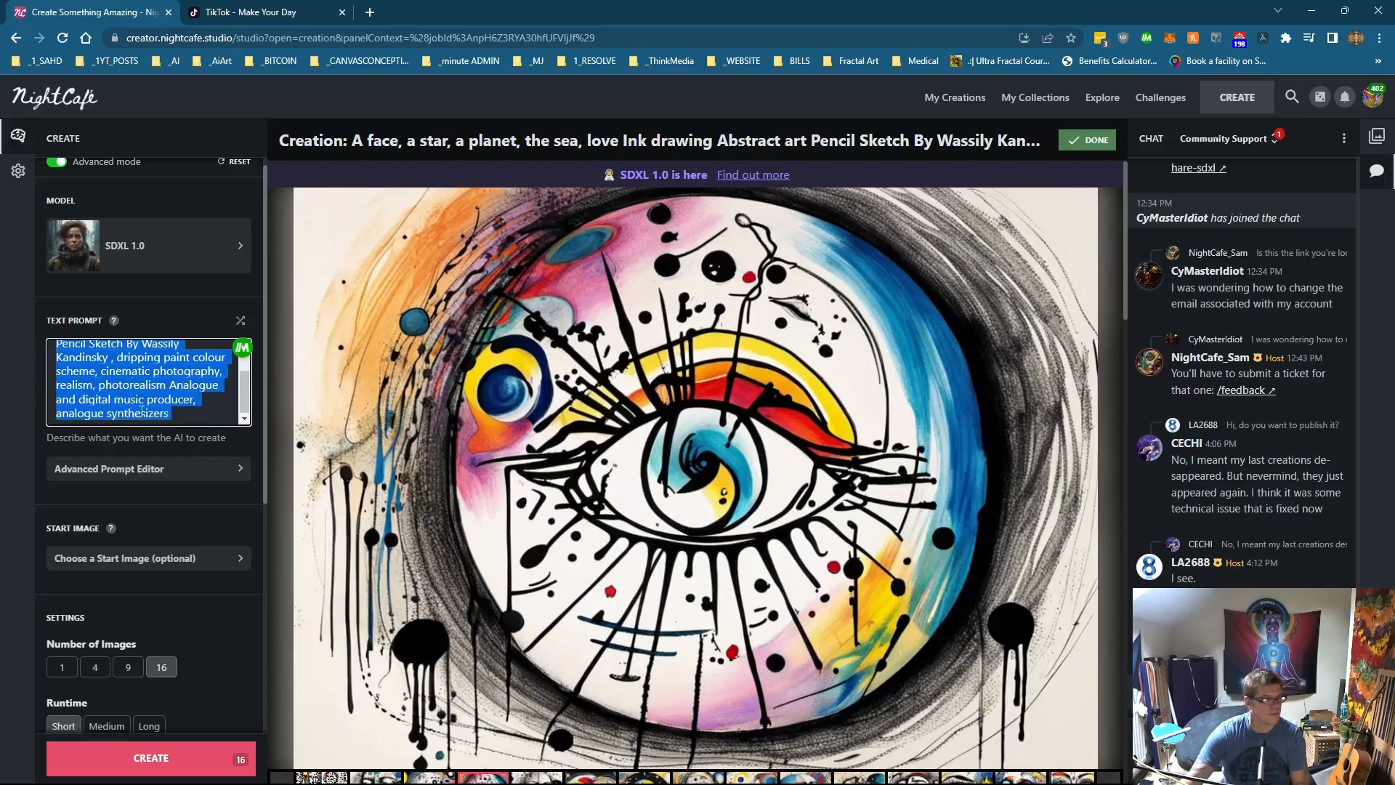
{"action": "type", "text": "a psychedelic trance music producer messing with digital and analogue synthesisers, powder paint dripping wet"}
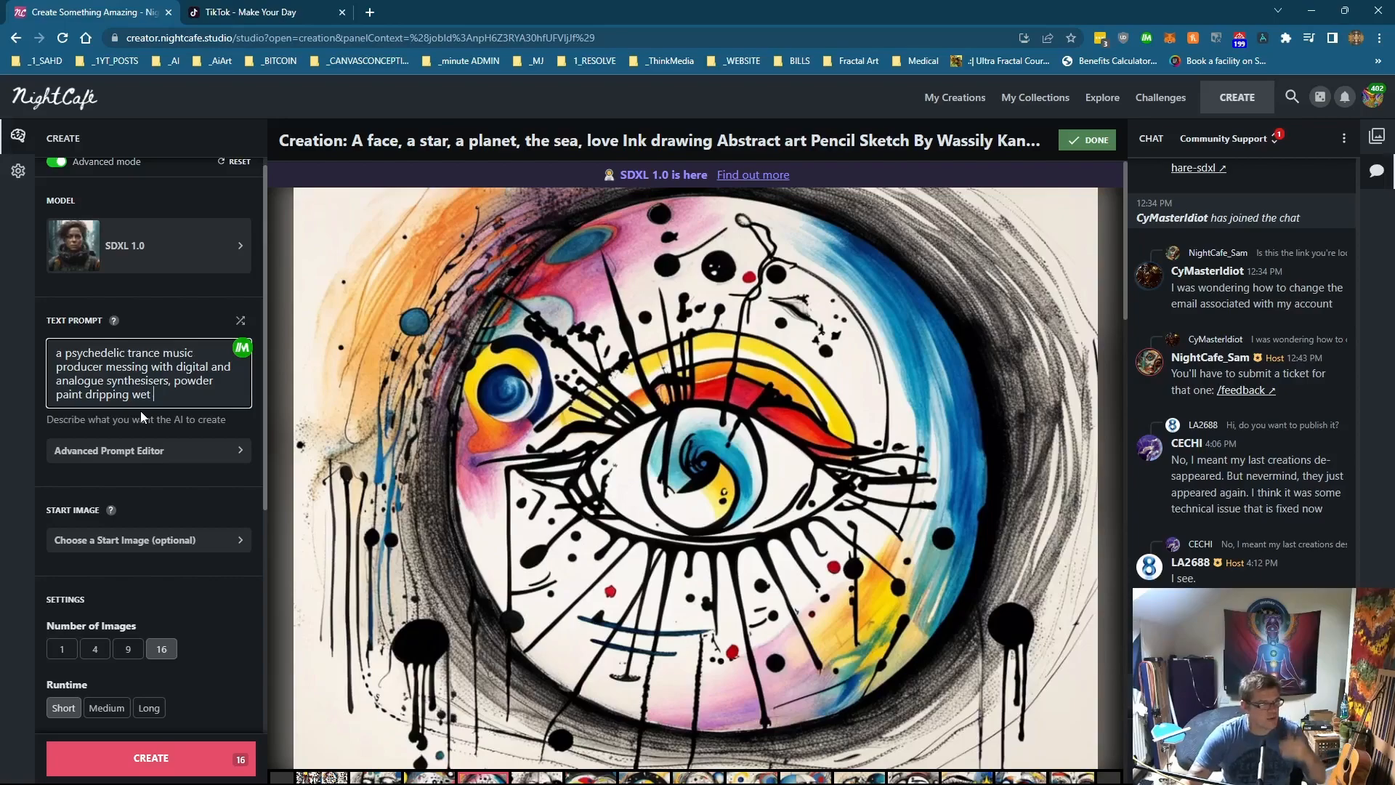
Step: Generate 16 images from the psychedelic music producer prompt, confirming the credit spend, and open the first image
{"action": "left_click", "coordinate": [152, 756]}
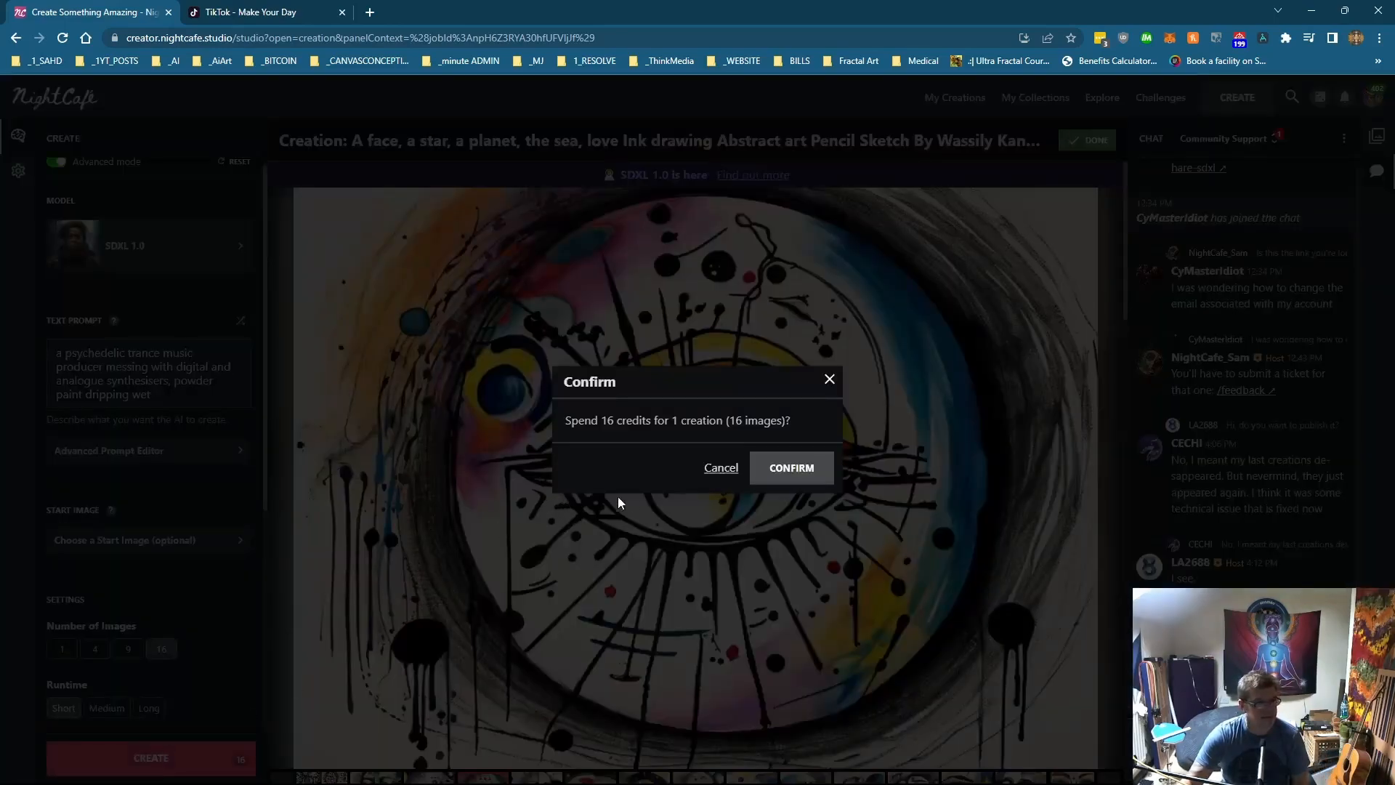
{"action": "left_click", "coordinate": [781, 476]}
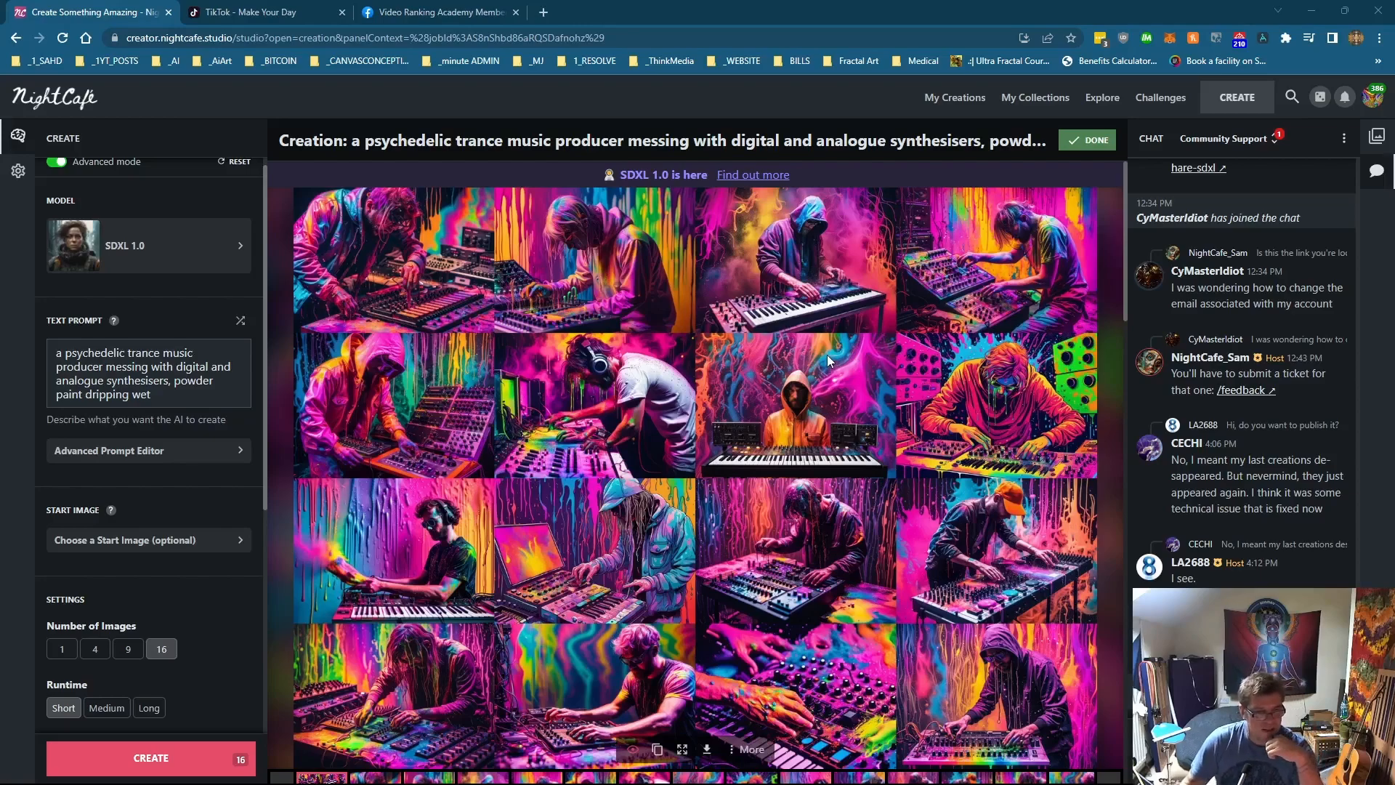
{"action": "scroll", "coordinate": [631, 458], "scroll_direction": "down", "scroll_amount": 2}
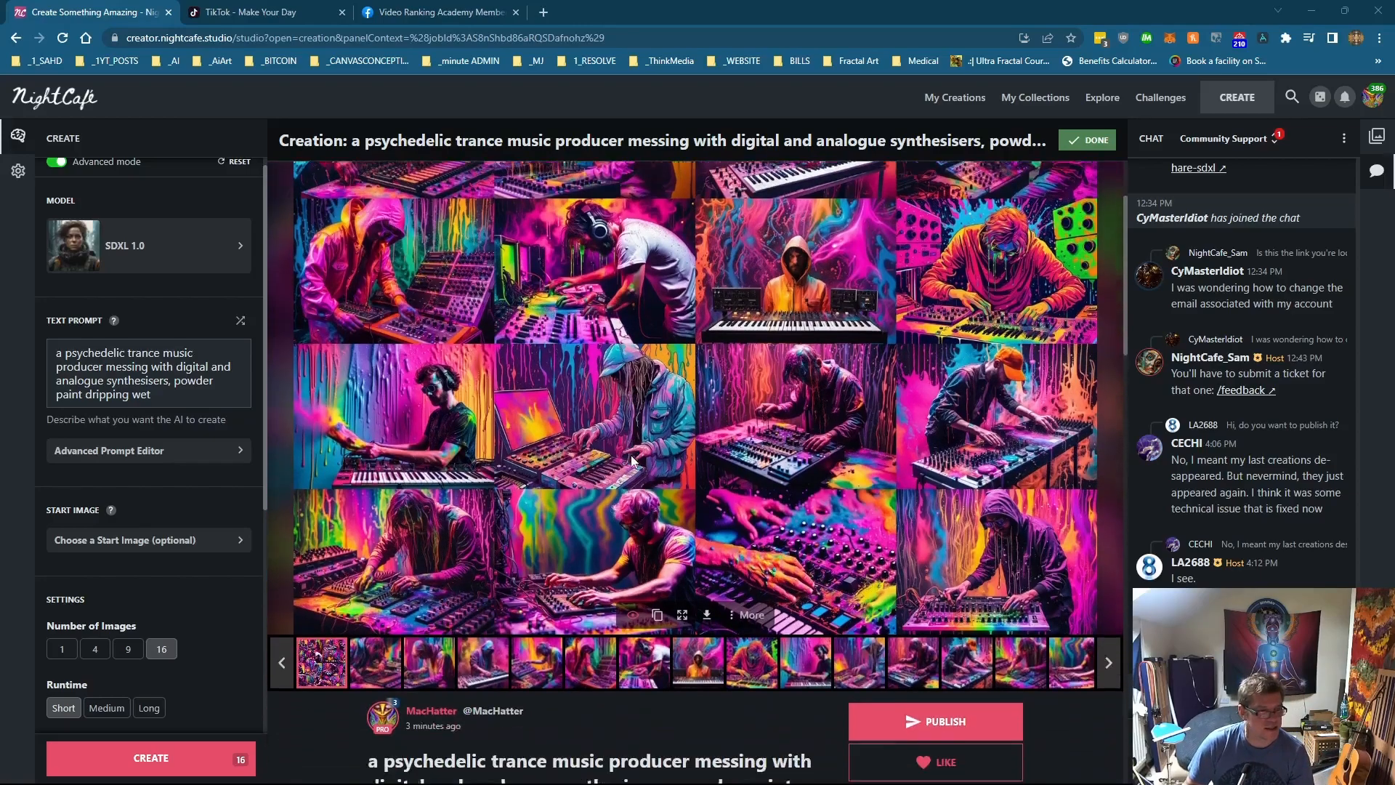
{"action": "left_click", "coordinate": [364, 664]}
Step: Step through the individual psychedelic music producer images to inspect them
{"action": "scroll", "coordinate": [477, 667], "scroll_direction": "up", "scroll_amount": 2}
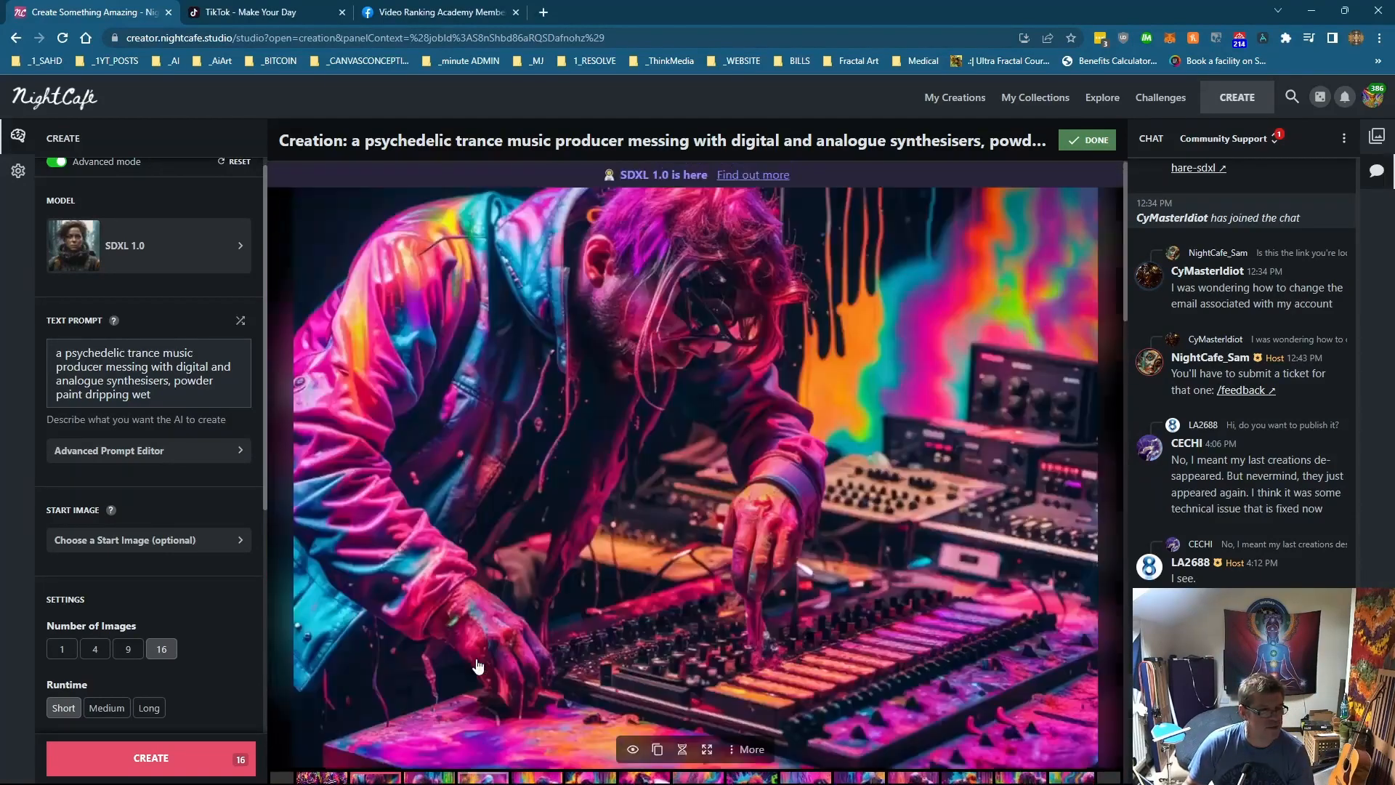
{"action": "scroll", "coordinate": [477, 658], "scroll_direction": "down", "scroll_amount": 2}
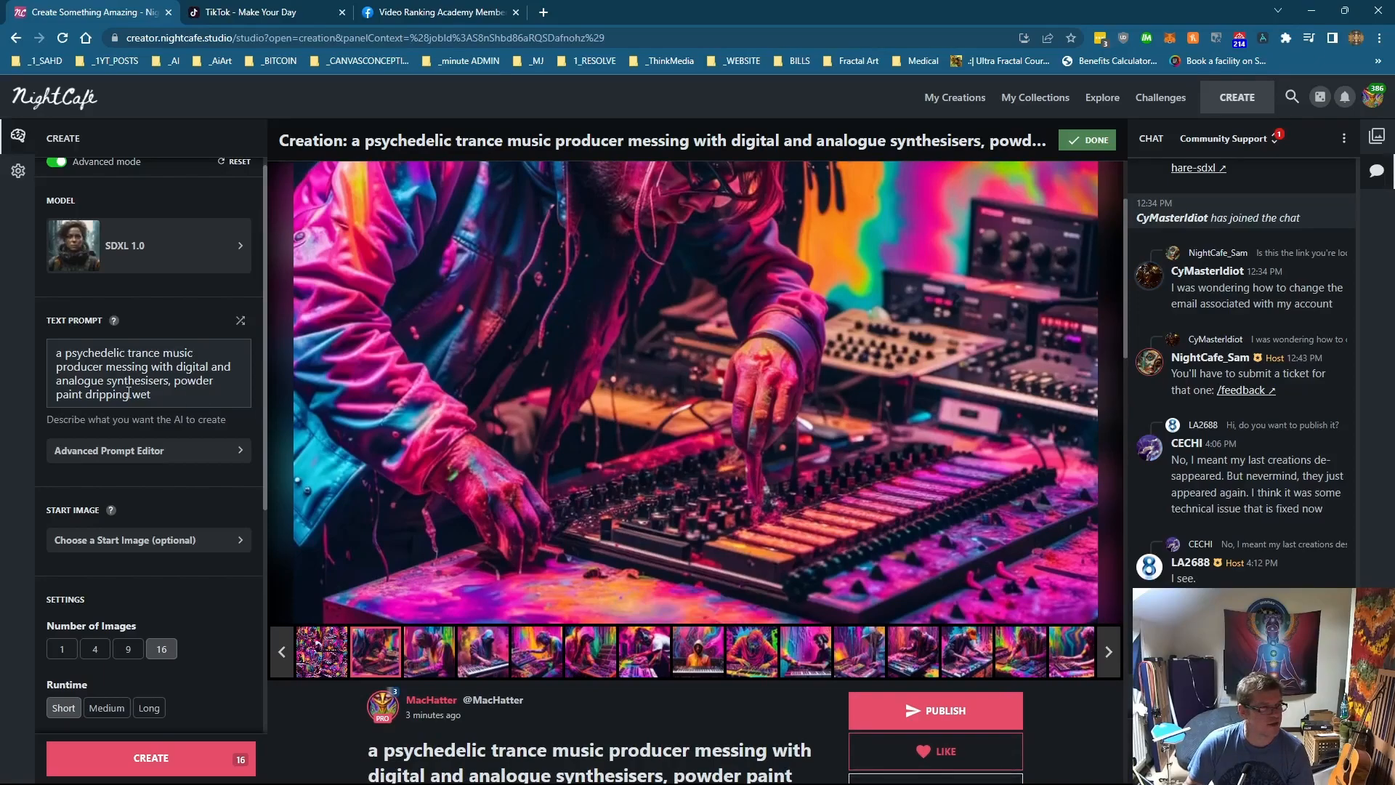
{"action": "left_click_drag", "start_coordinate": [168, 401], "coordinate": [70, 396]}
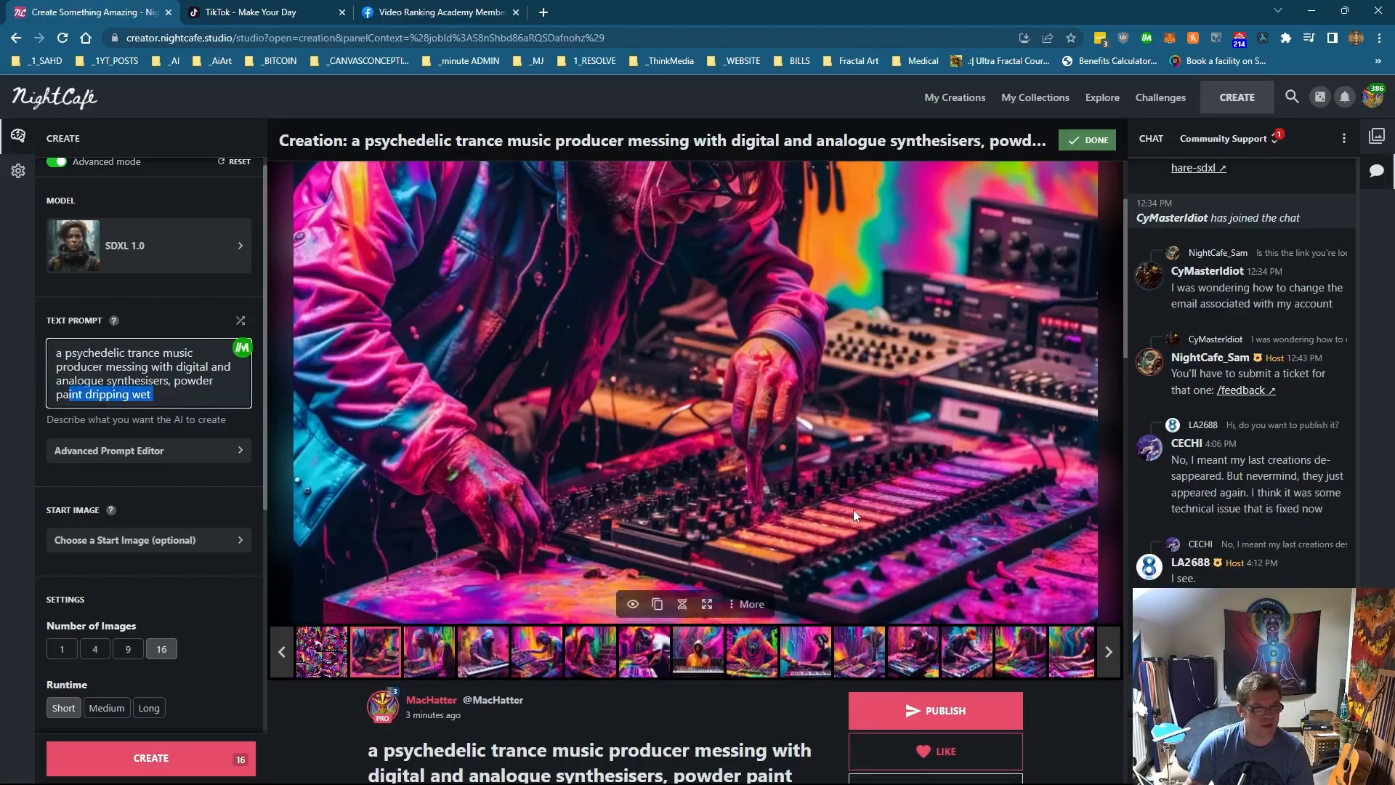
{"action": "scroll", "coordinate": [853, 509], "scroll_direction": "up", "scroll_amount": 2}
{"action": "scroll", "coordinate": [909, 635], "scroll_direction": "down", "scroll_amount": 1}
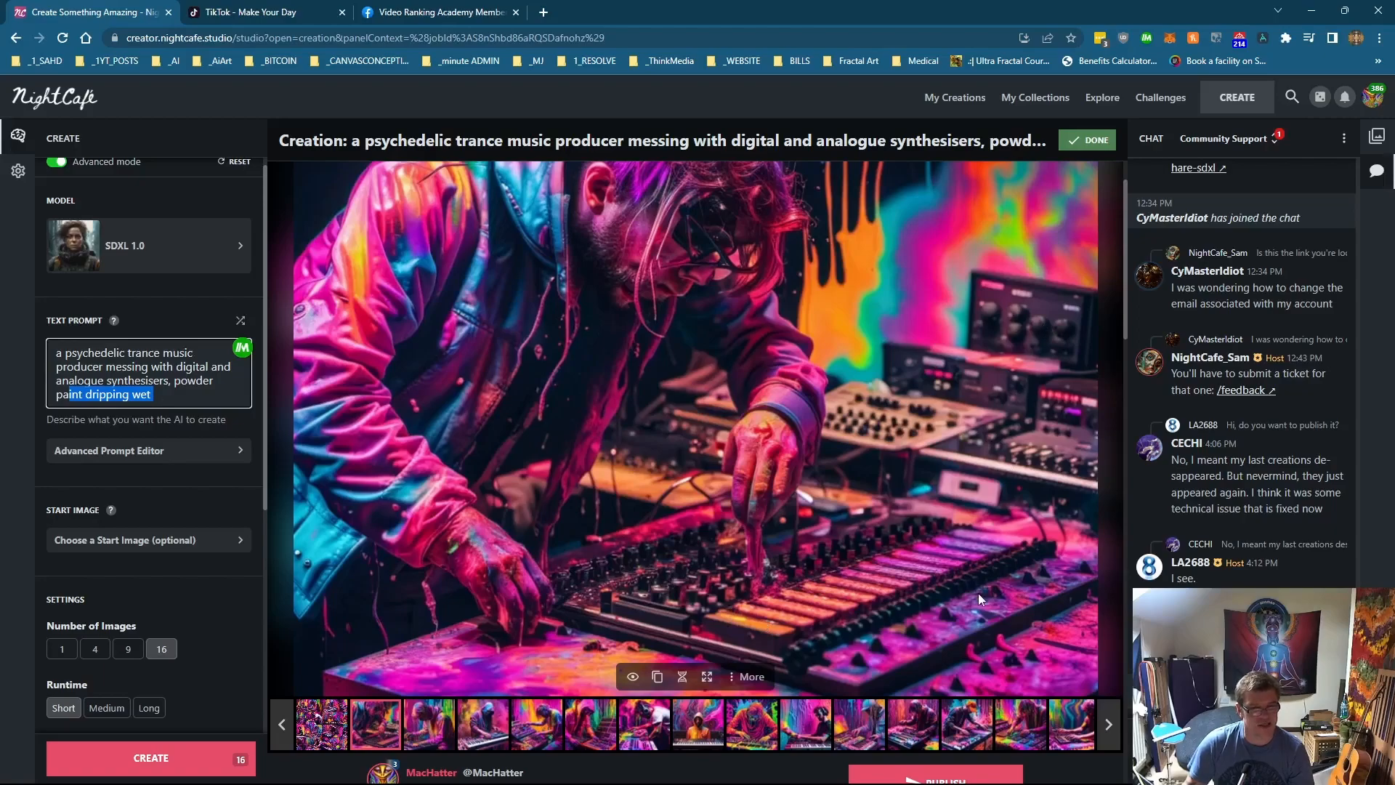
{"action": "scroll", "coordinate": [978, 593], "scroll_direction": "down", "scroll_amount": 2}
{"action": "left_click", "coordinate": [429, 579]}
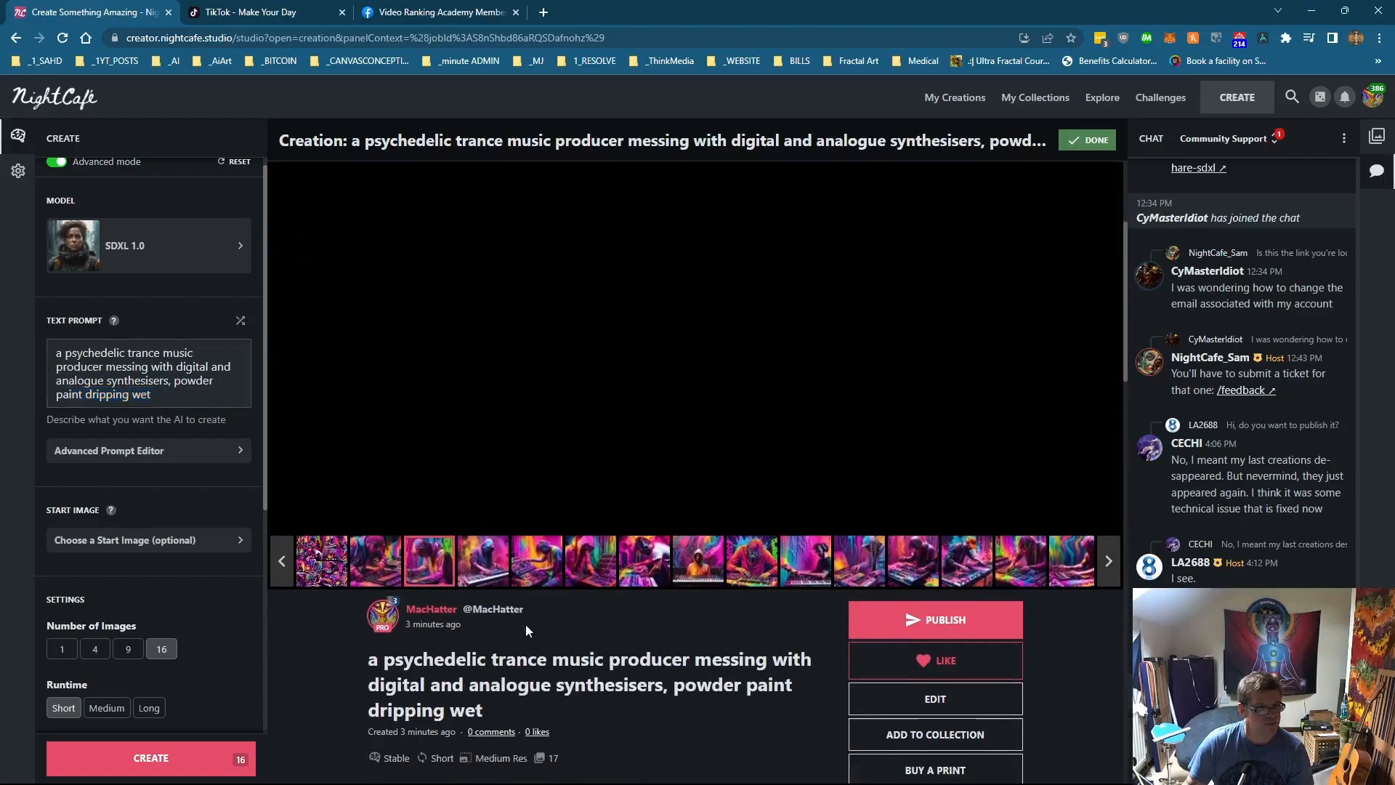
{"action": "scroll", "coordinate": [525, 625], "scroll_direction": "down", "scroll_amount": 1}
{"action": "left_click", "coordinate": [491, 700]}
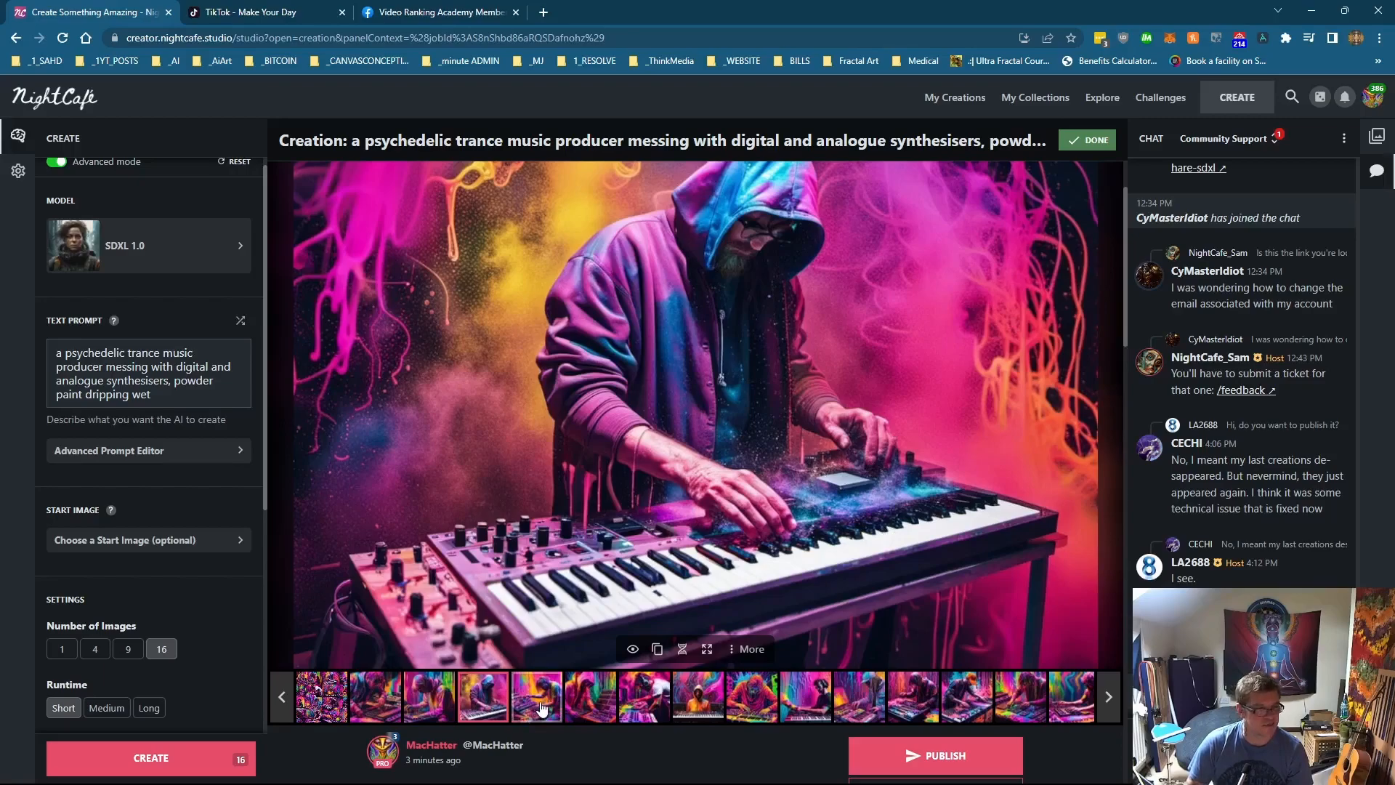
{"action": "left_click", "coordinate": [541, 710]}
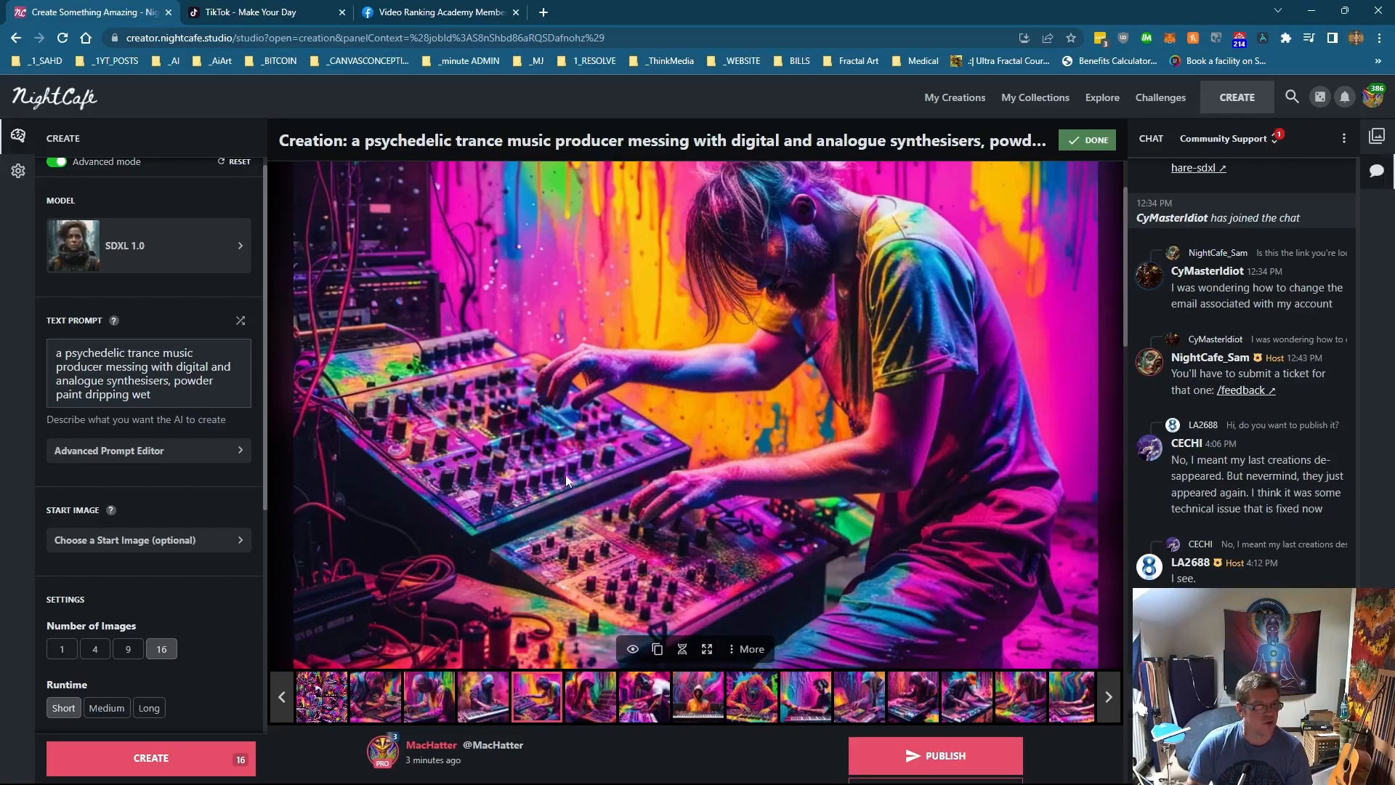
{"action": "left_click", "coordinate": [589, 707]}
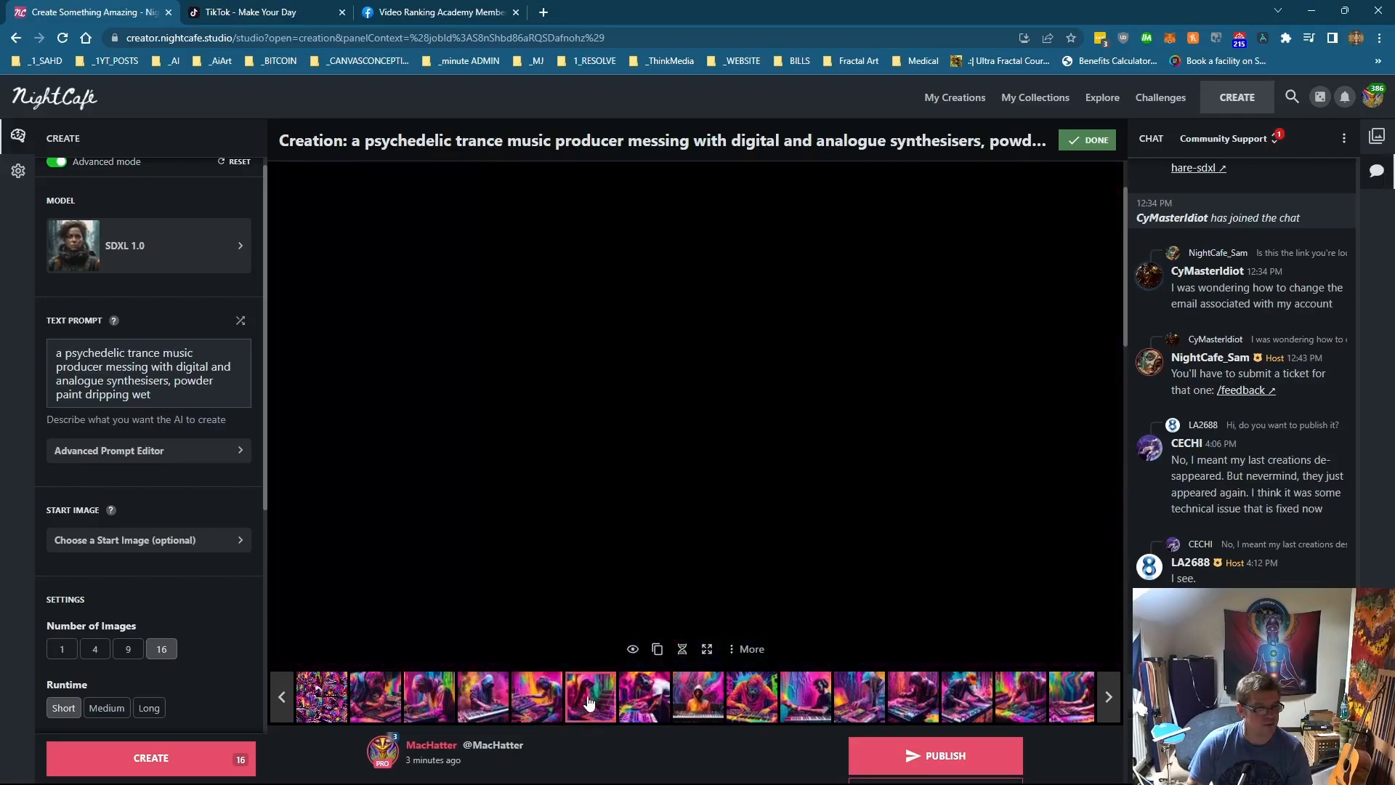
{"action": "left_click", "coordinate": [637, 703]}
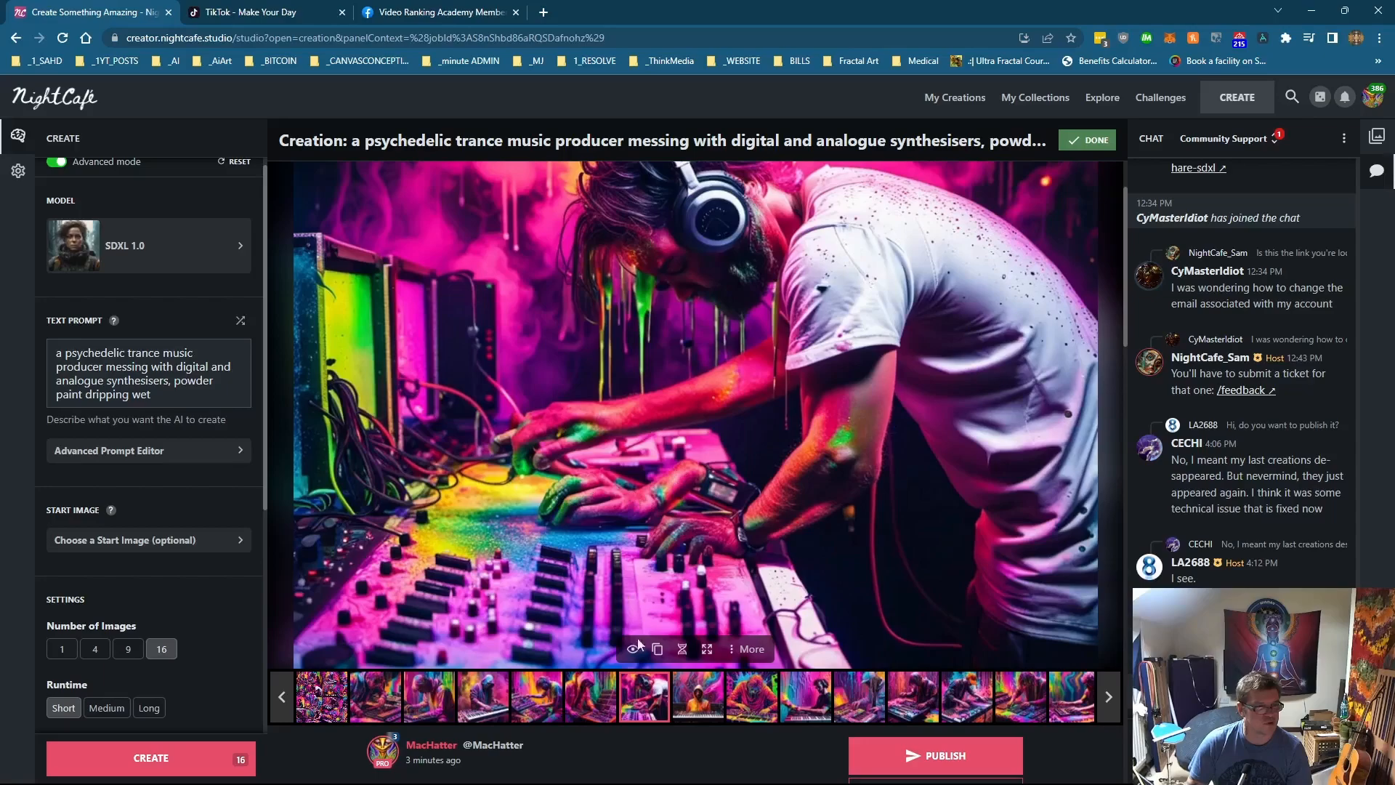
{"action": "left_click", "coordinate": [699, 701]}
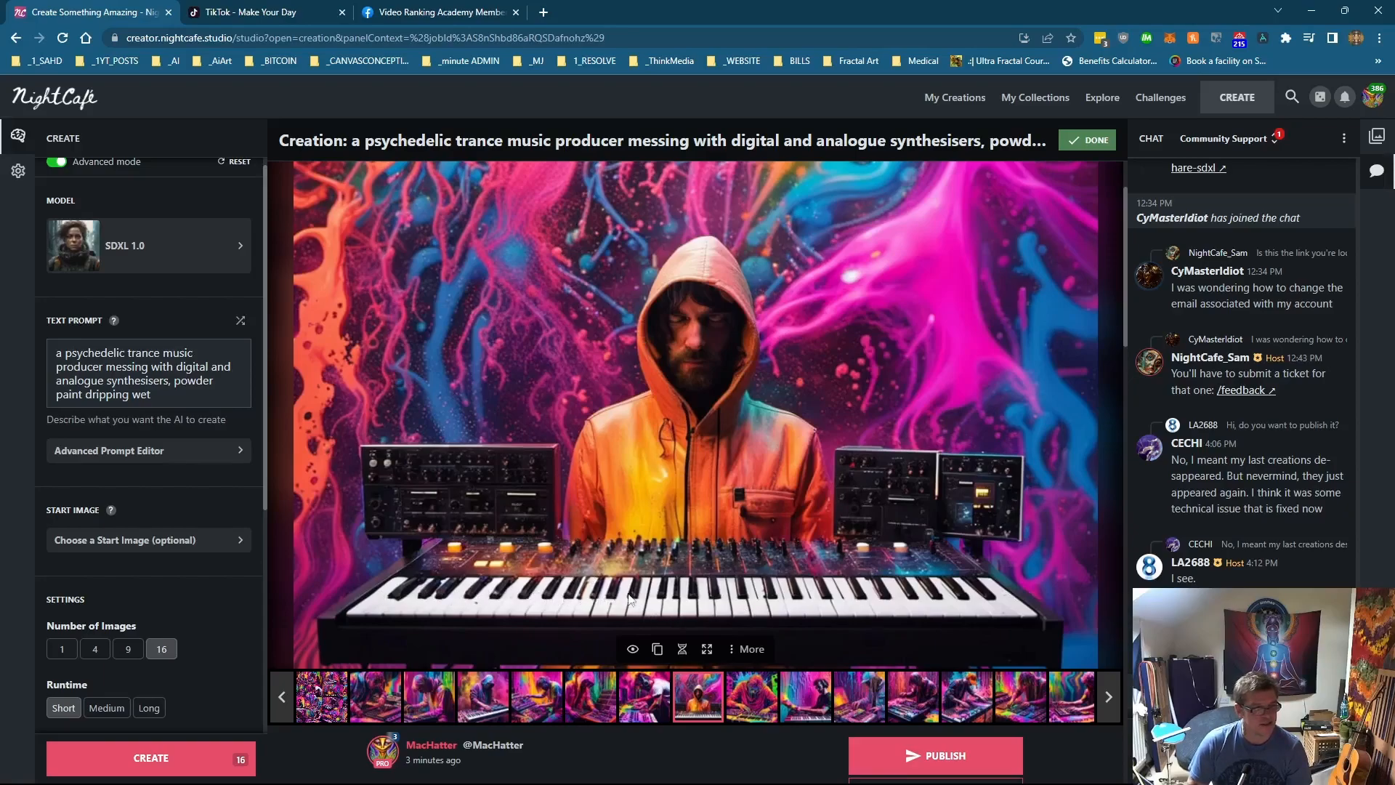
{"action": "left_click", "coordinate": [745, 706]}
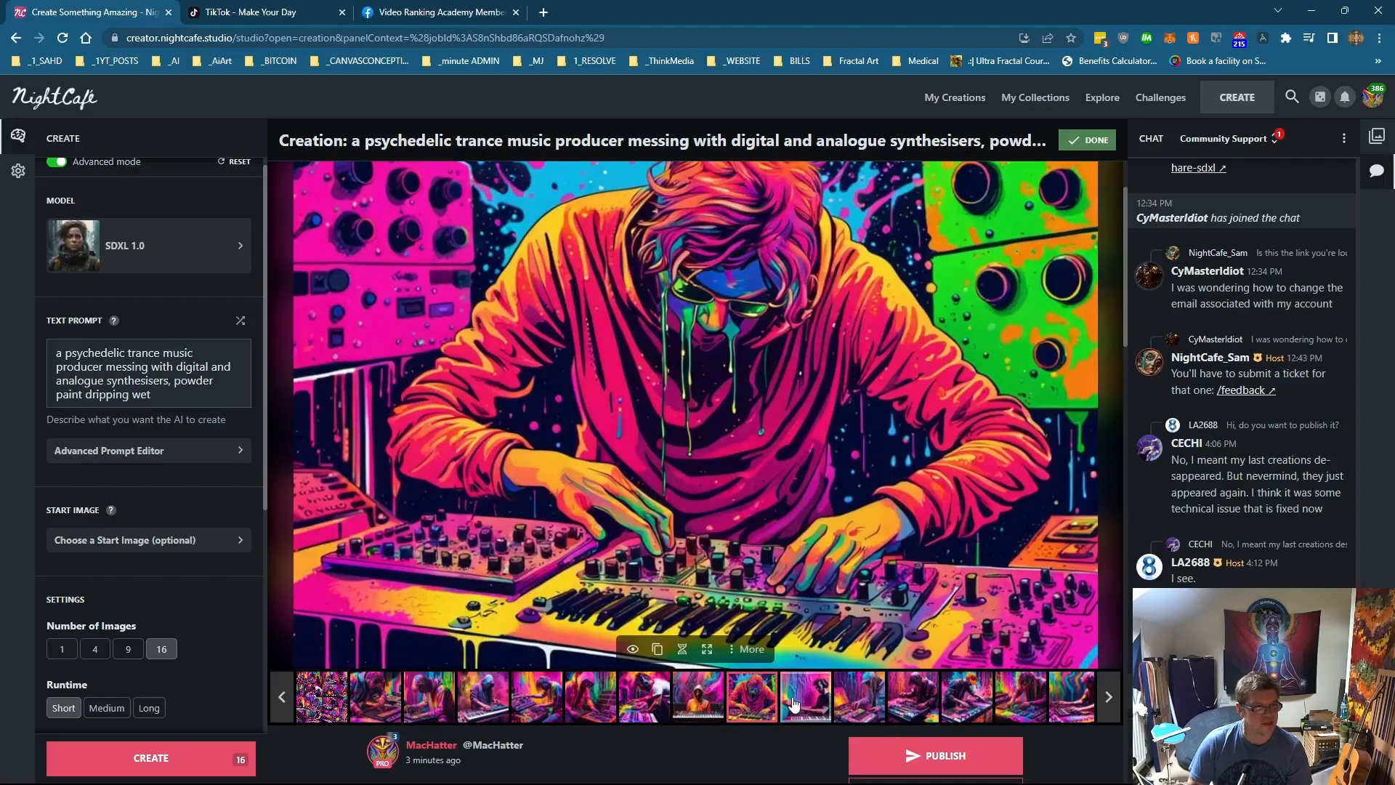
{"action": "left_click", "coordinate": [794, 703]}
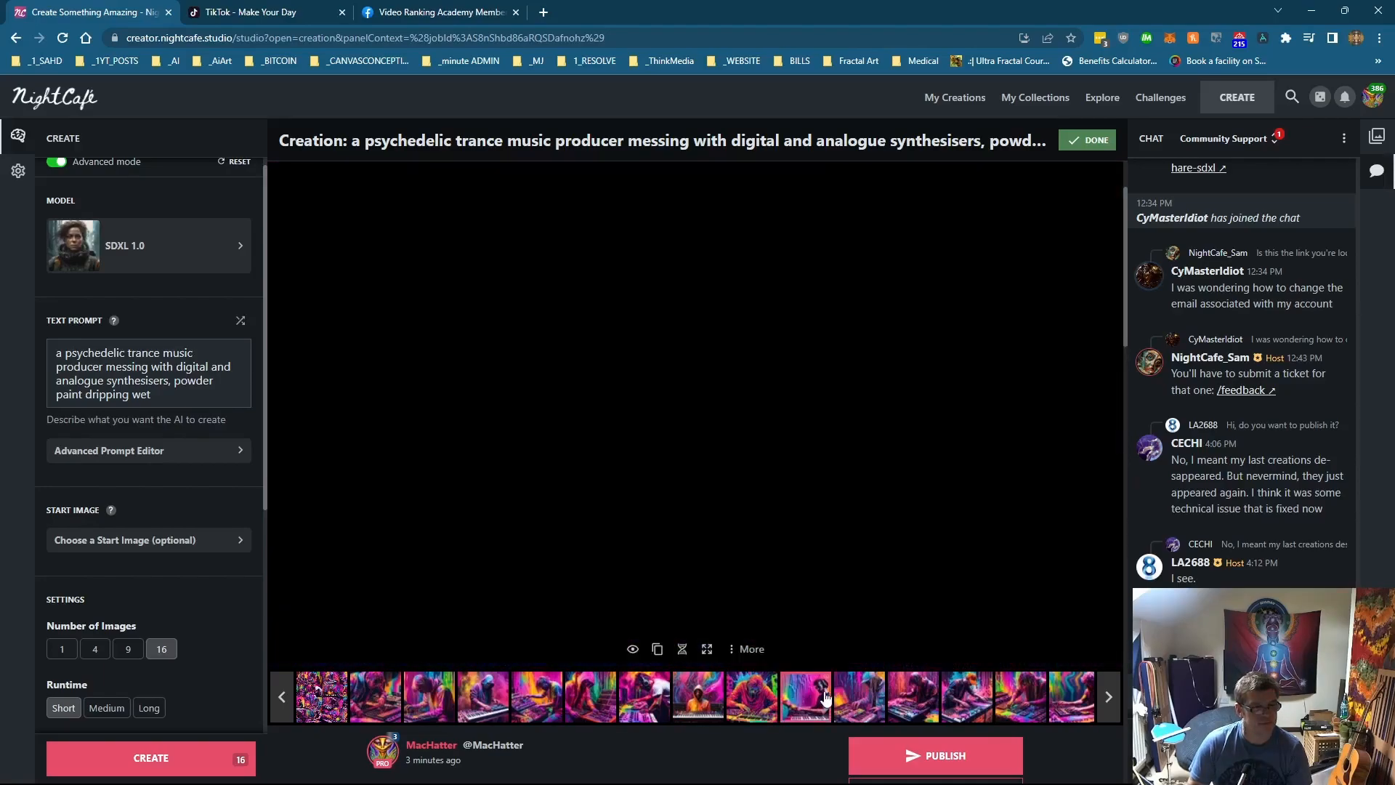
{"action": "scroll", "coordinate": [795, 704], "scroll_direction": "down", "scroll_amount": 1}
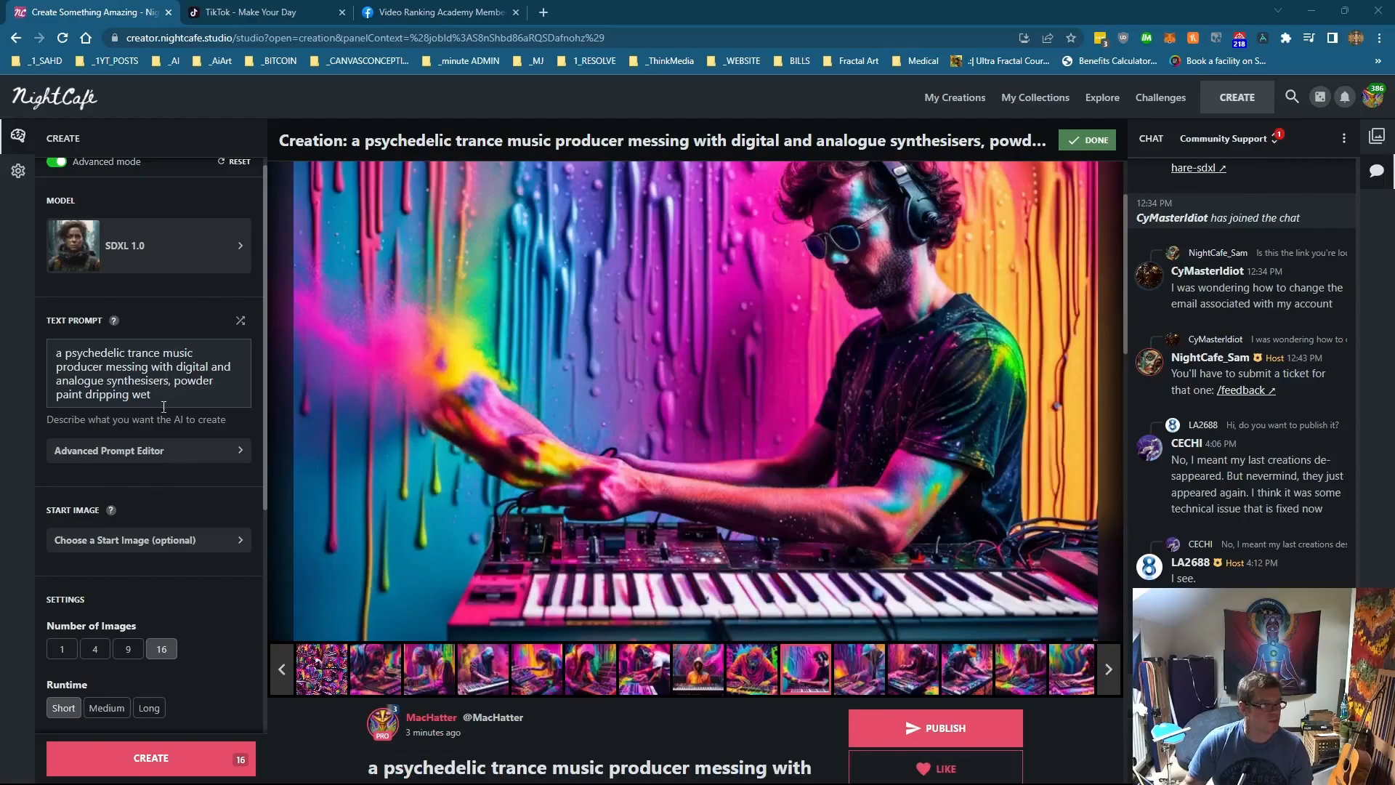
Step: Replace the prompt with 'Ai artifical intelligence, neural pathways as lifeform, human interaction'
{"action": "left_click_drag", "start_coordinate": [154, 395], "coordinate": [70, 395]}
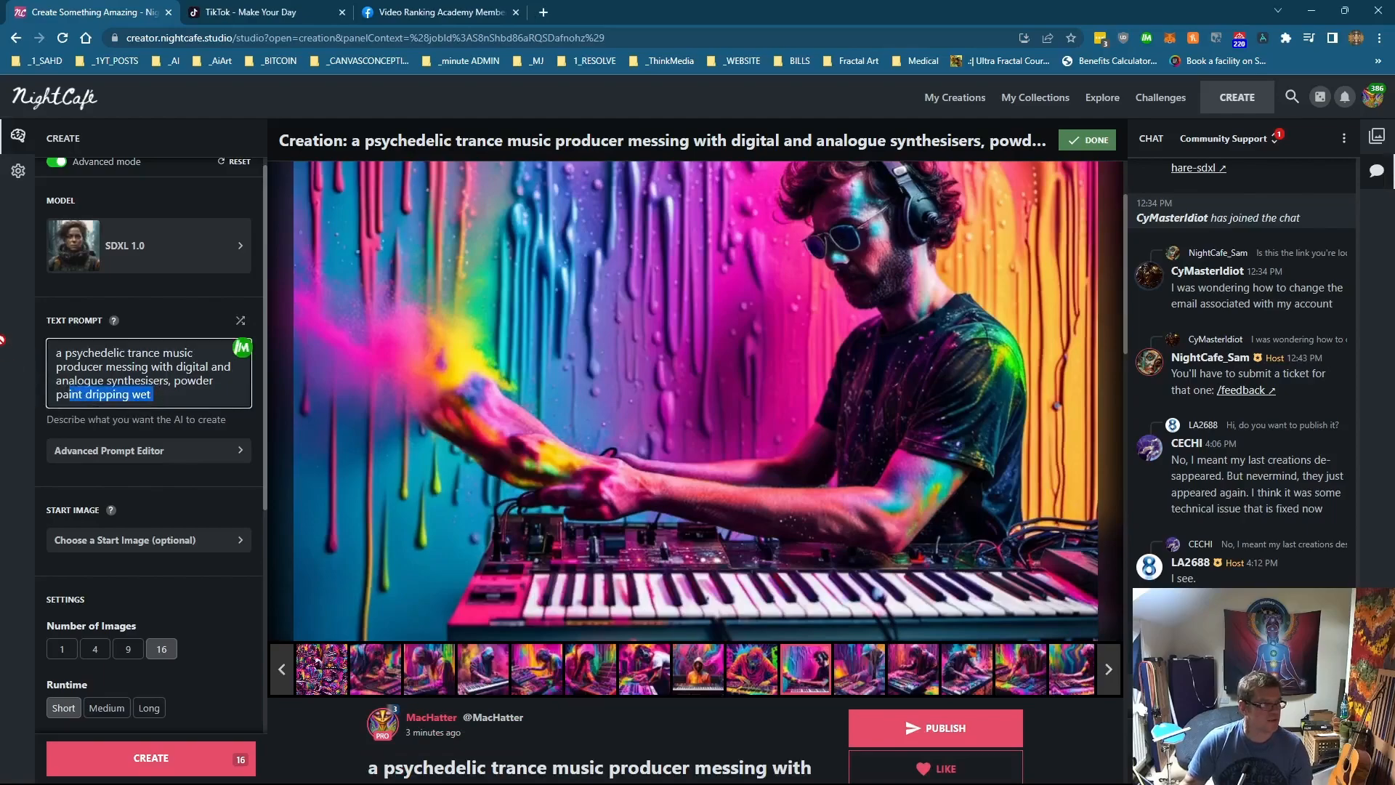
{"action": "key", "text": "BackSpace"}
{"action": "key", "text": "BackSpace"}
{"action": "key", "text": "BackSpace"}
{"action": "key", "text": "BackSpace"}
{"action": "key", "text": "BackSpace"}
{"action": "key", "text": "BackSpace"}
{"action": "key", "text": "BackSpace"}
{"action": "key", "text": "BackSpace"}
{"action": "key", "text": "BackSpace"}
{"action": "key", "text": "BackSpace"}
{"action": "key", "text": "BackSpace"}
{"action": "key", "text": "BackSpace"}
{"action": "key", "text": "BackSpace"}
{"action": "key", "text": "BackSpace"}
{"action": "key", "text": "BackSpace"}
{"action": "key", "text": "BackSpace"}
{"action": "key", "text": "BackSpace"}
{"action": "key", "text": "BackSpace"}
{"action": "key", "text": "BackSpace"}
{"action": "key", "text": "BackSpace"}
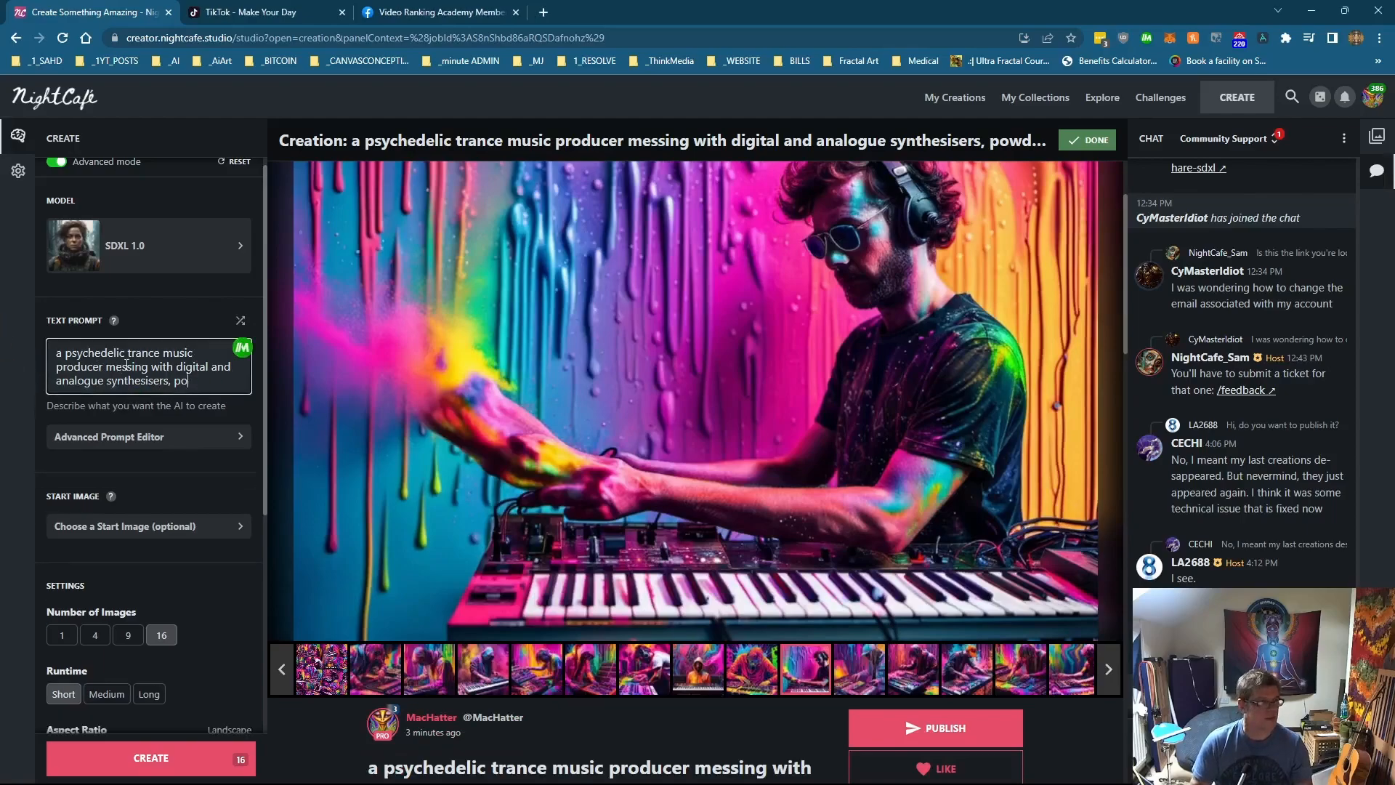
{"action": "key", "text": "BackSpace"}
{"action": "key", "text": "BackSpace"}
{"action": "key", "text": "BackSpace"}
{"action": "key", "text": "BackSpace"}
{"action": "key", "text": "BackSpace"}
{"action": "key", "text": "BackSpace"}
{"action": "key", "text": "BackSpace"}
{"action": "key", "text": "BackSpace"}
{"action": "key", "text": "BackSpace"}
{"action": "key", "text": "BackSpace"}
{"action": "key", "text": "BackSpace"}
{"action": "key", "text": "BackSpace"}
{"action": "key", "text": "BackSpace"}
{"action": "key", "text": "BackSpace"}
{"action": "key", "text": "BackSpace"}
{"action": "key", "text": "BackSpace"}
{"action": "key", "text": "BackSpace"}
{"action": "key", "text": "BackSpace"}
{"action": "key", "text": "BackSpace"}
{"action": "key", "text": "BackSpace"}
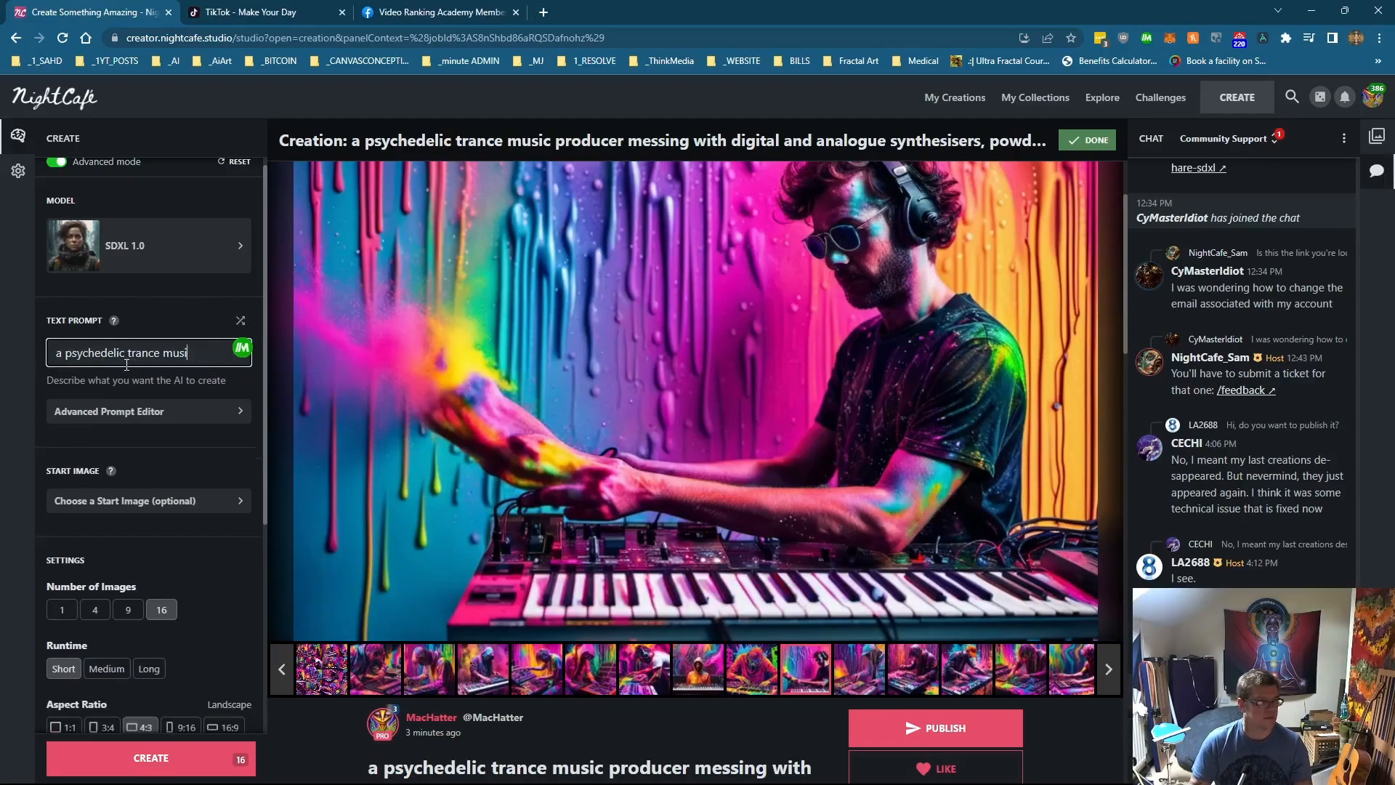
{"action": "key", "text": "BackSpace"}
{"action": "key", "text": "BackSpace"}
{"action": "key", "text": "BackSpace"}
{"action": "key", "text": "BackSpace"}
{"action": "key", "text": "BackSpace"}
{"action": "key", "text": "BackSpace"}
{"action": "key", "text": "BackSpace"}
{"action": "key", "text": "BackSpace"}
{"action": "key", "text": "BackSpace"}
{"action": "key", "text": "BackSpace"}
{"action": "key", "text": "BackSpace"}
{"action": "type", "text": "Ai artifical intelligence, neural pathways as a lifeform, human interaction"}
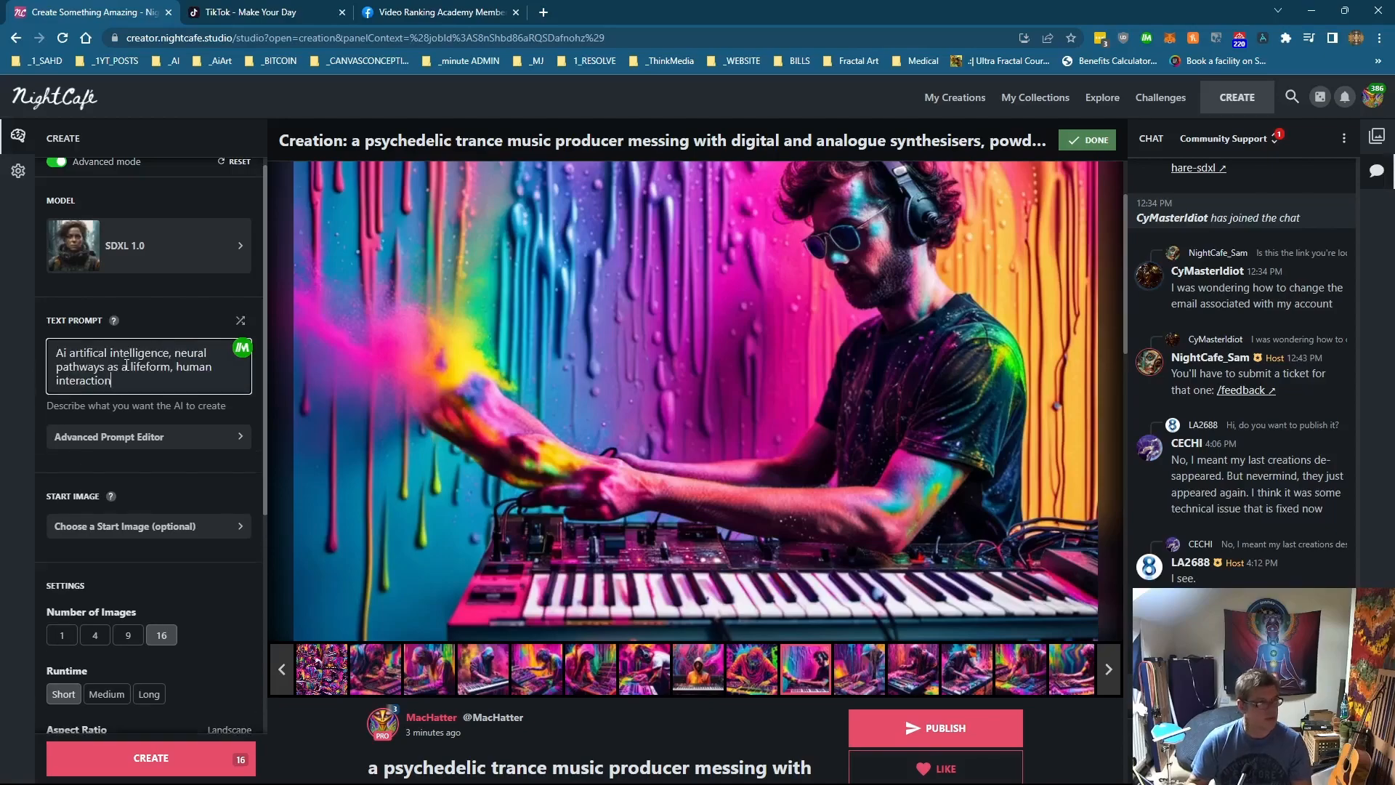
Step: Open the Advanced Prompt Editor and add a second prompt to the AI neural pathways prompt
{"action": "left_click", "coordinate": [106, 439]}
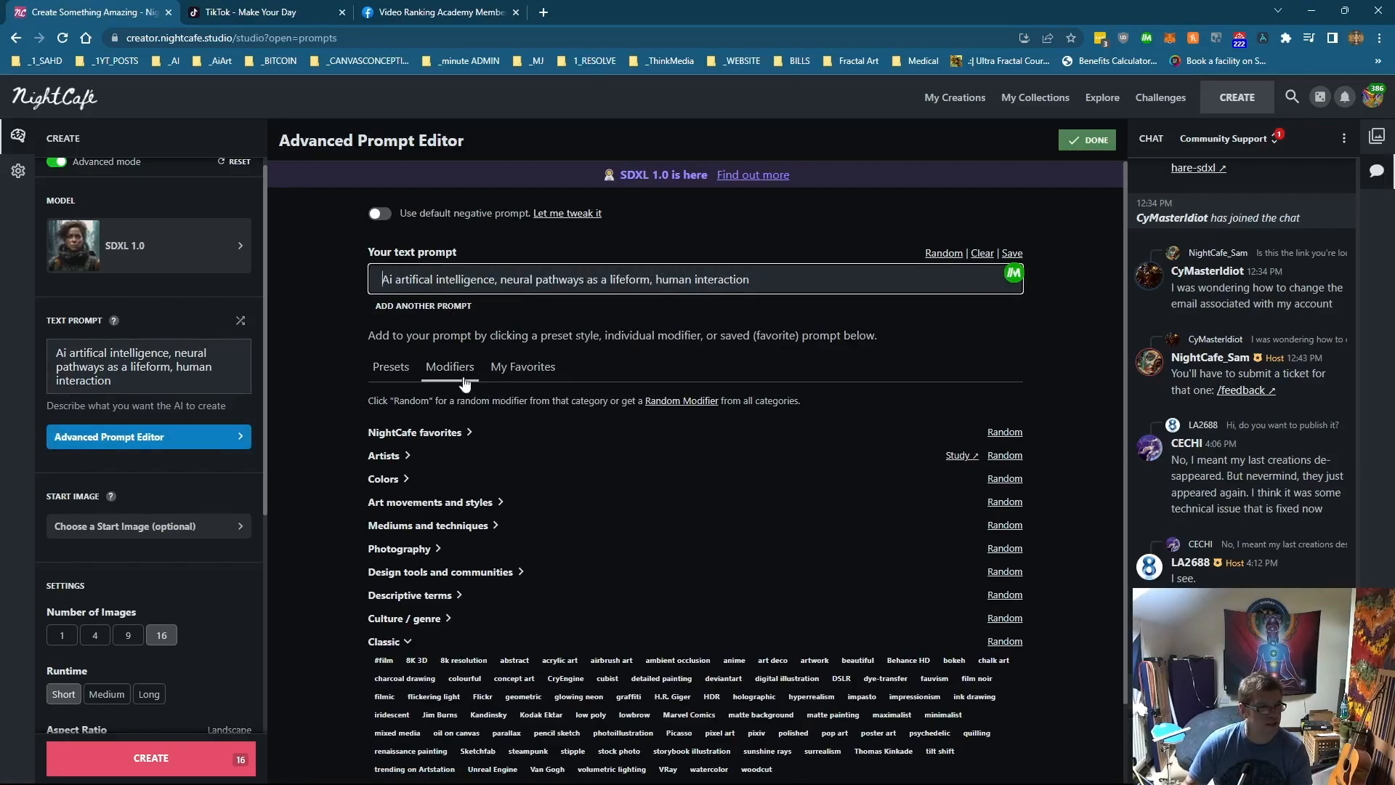
{"action": "left_click", "coordinate": [391, 367]}
{"action": "scroll", "coordinate": [513, 465], "scroll_direction": "down", "scroll_amount": 1}
{"action": "scroll", "coordinate": [513, 465], "scroll_direction": "down", "scroll_amount": 5}
{"action": "scroll", "coordinate": [480, 386], "scroll_direction": "up", "scroll_amount": 12}
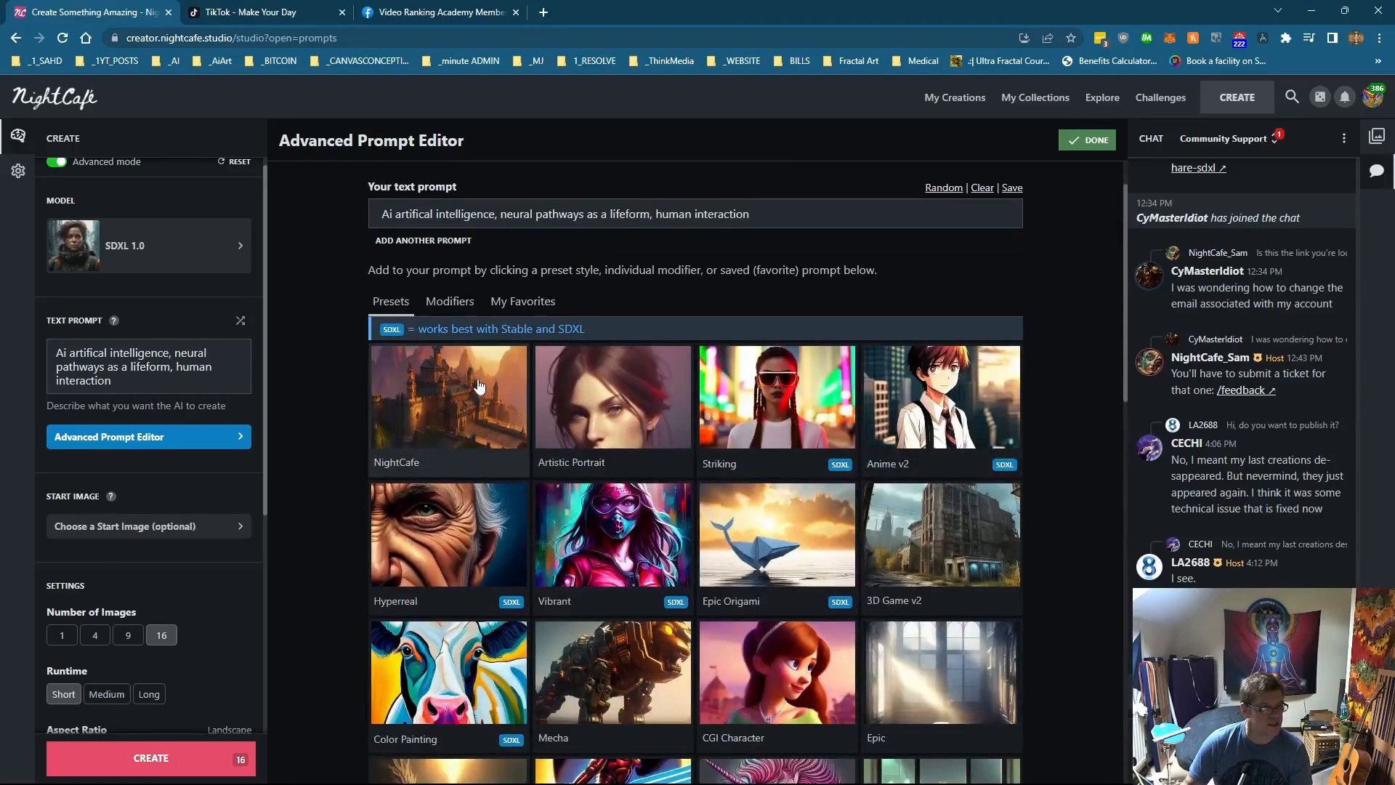
{"action": "scroll", "coordinate": [479, 386], "scroll_direction": "up", "scroll_amount": 1}
{"action": "left_click", "coordinate": [457, 309]}
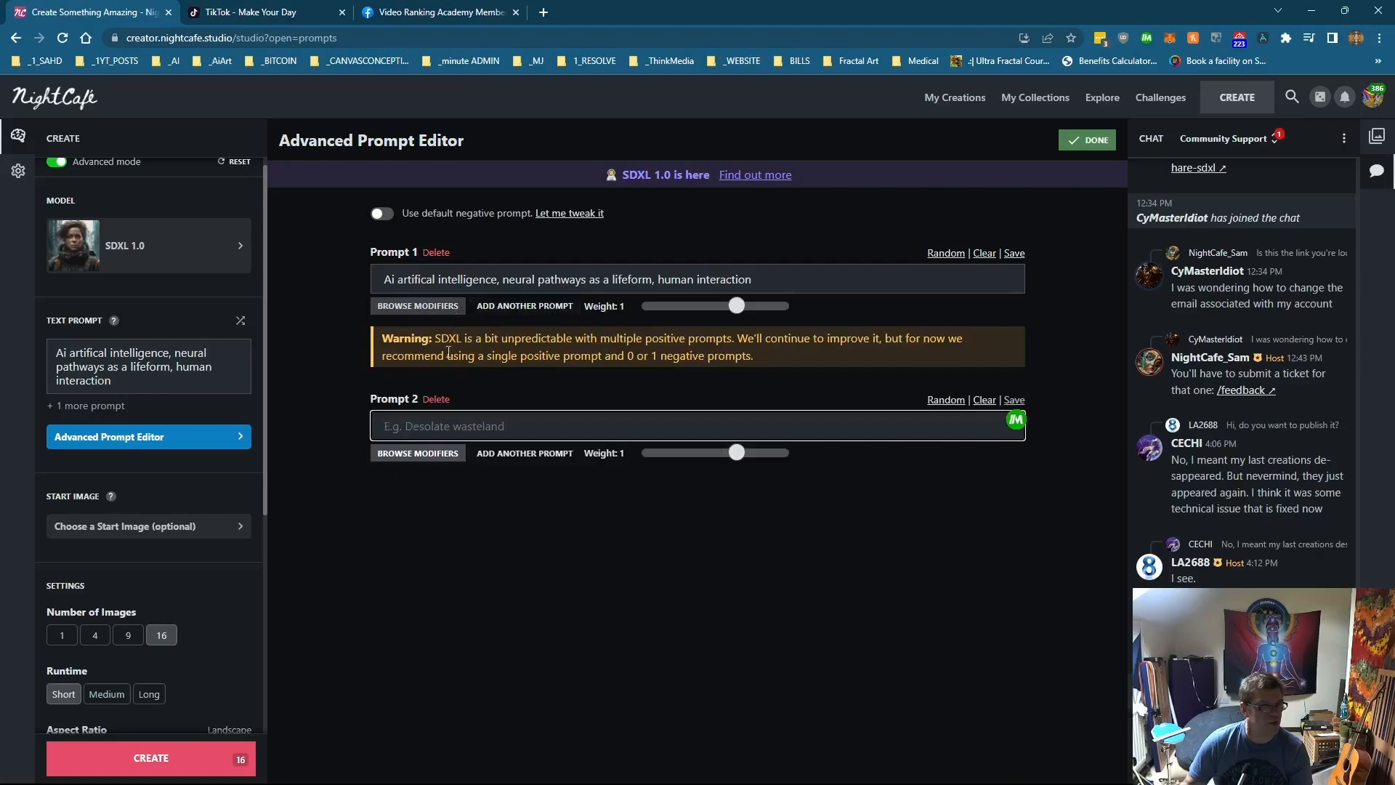
{"action": "left_click", "coordinate": [492, 454]}
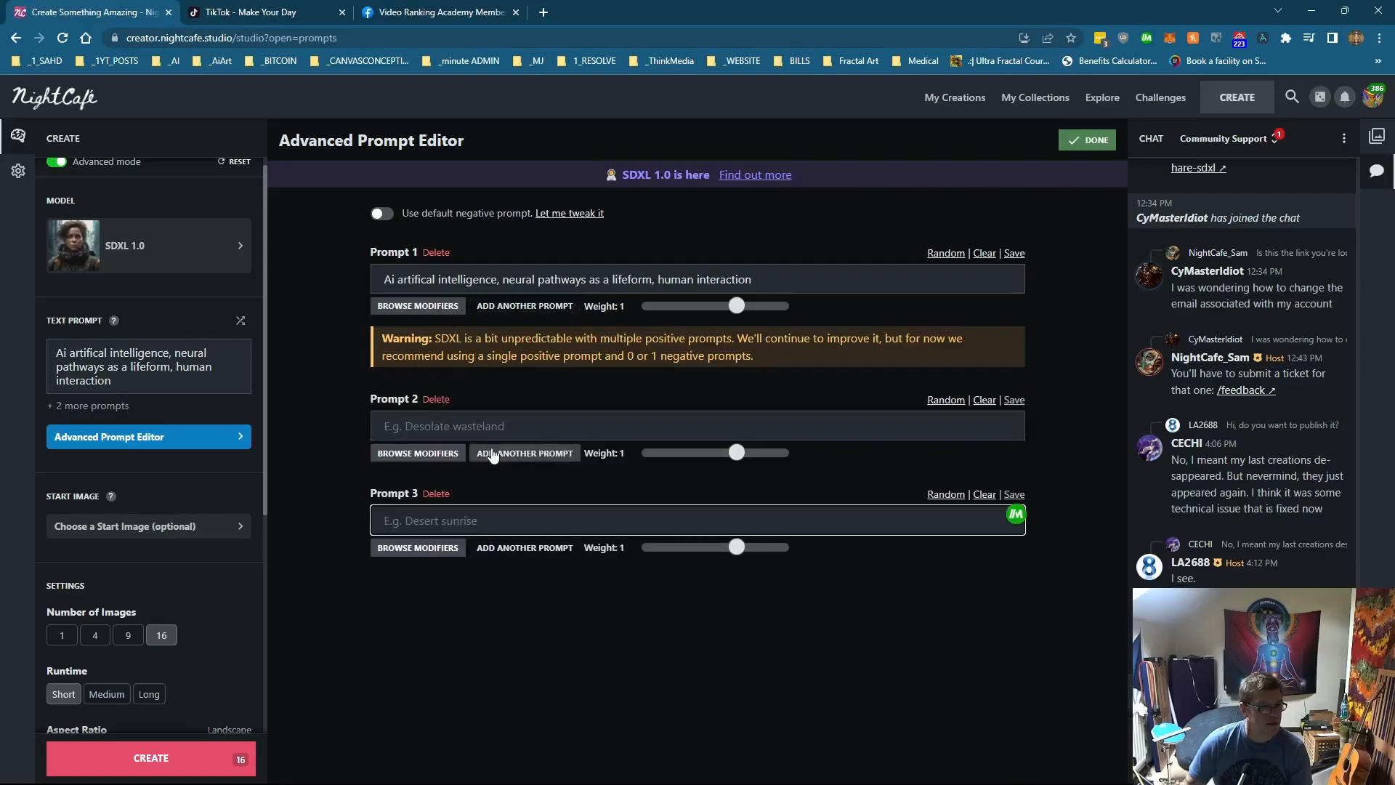
{"action": "left_click", "coordinate": [436, 493]}
Step: Browse modifiers for Prompt 2 and add the negative modifiers amateur, bad anatomy, blurred and blurry
{"action": "left_click", "coordinate": [429, 453]}
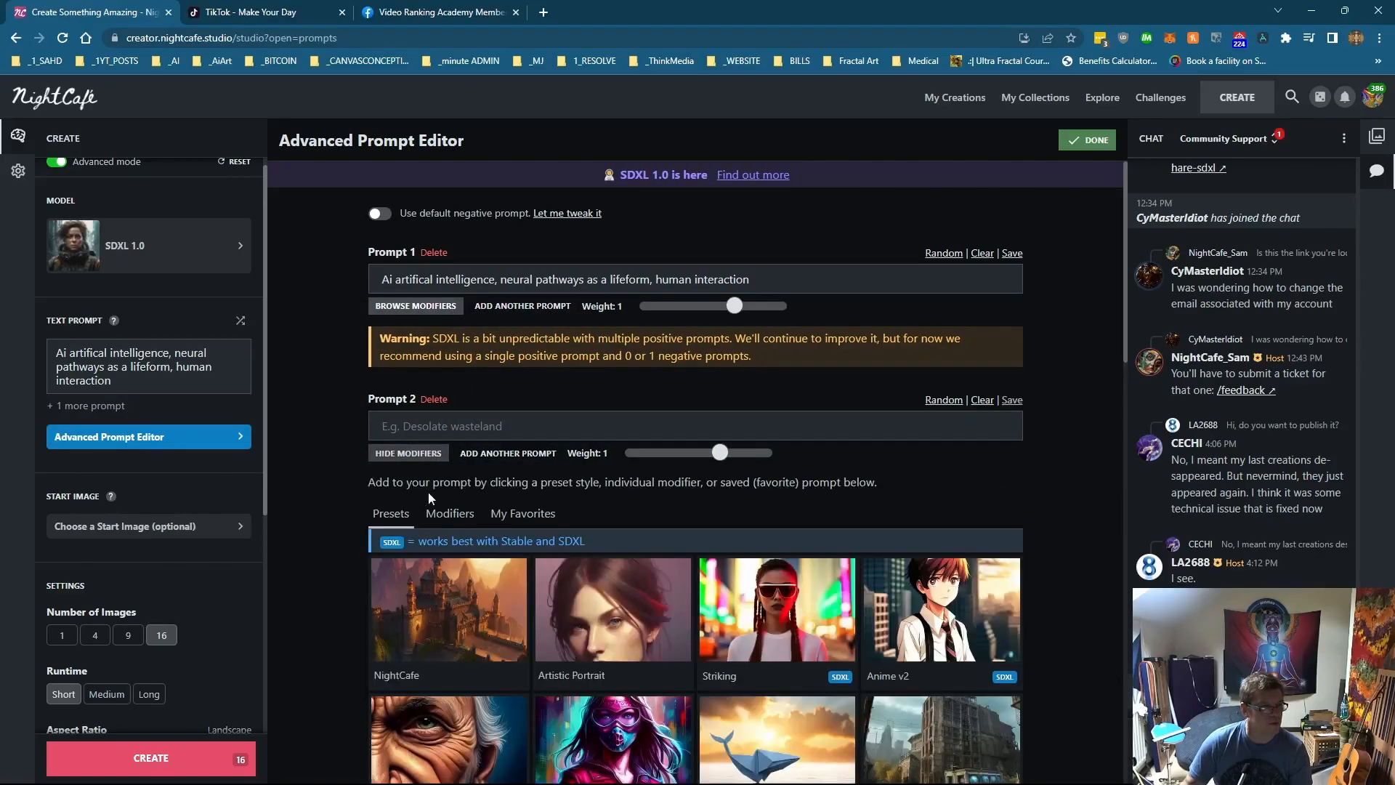
{"action": "left_click", "coordinate": [449, 513]}
{"action": "scroll", "coordinate": [577, 503], "scroll_direction": "down", "scroll_amount": 3}
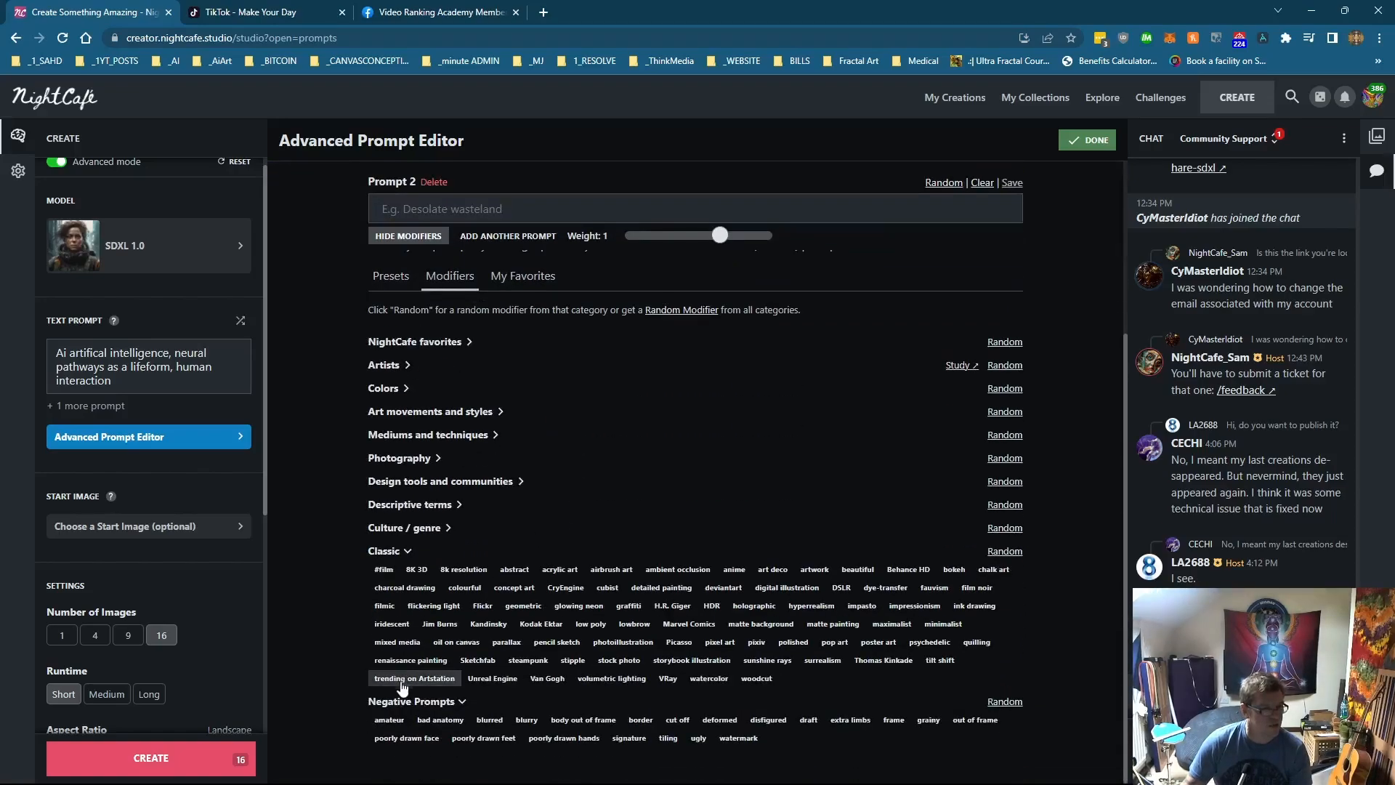
{"action": "left_click", "coordinate": [390, 720]}
{"action": "left_click", "coordinate": [438, 720]}
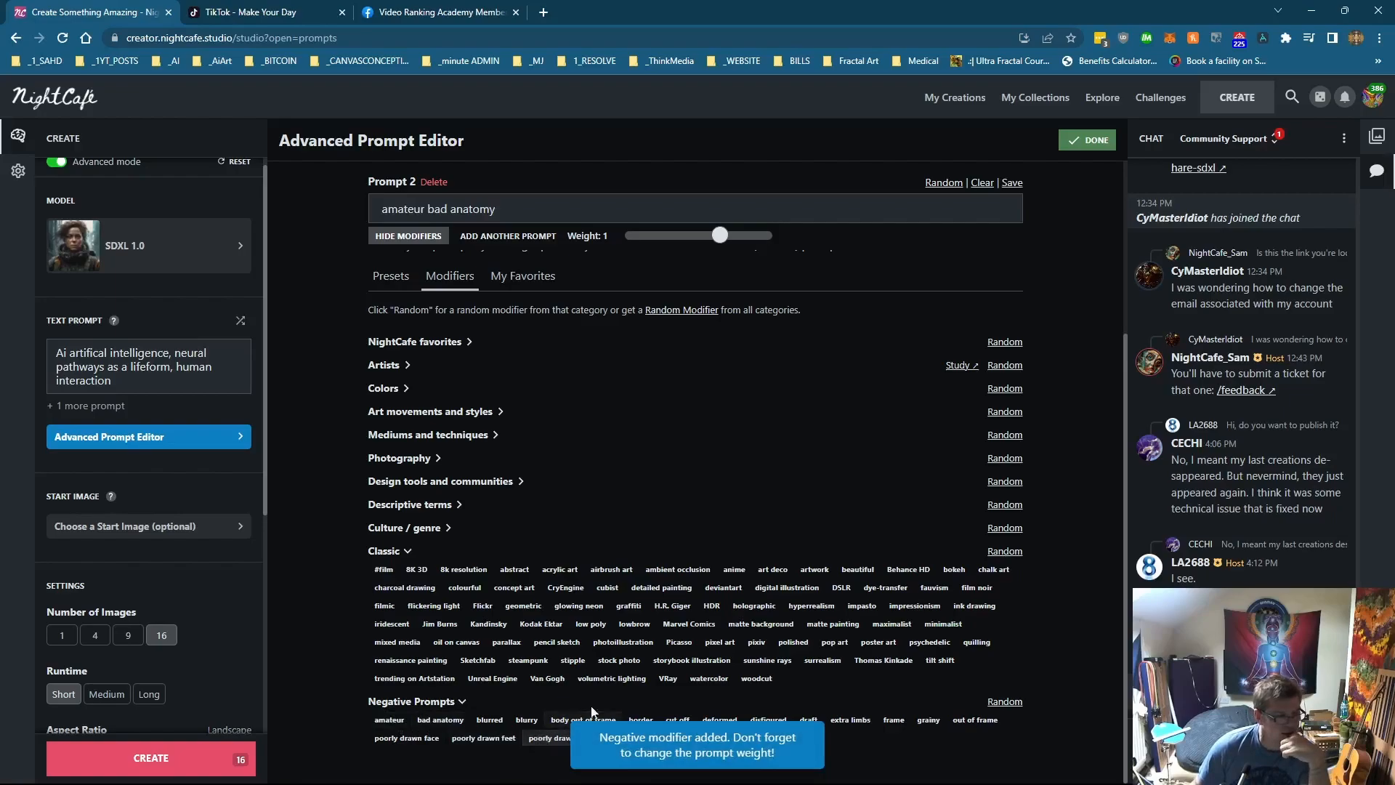
{"action": "left_click", "coordinate": [489, 720]}
{"action": "left_click", "coordinate": [526, 720]}
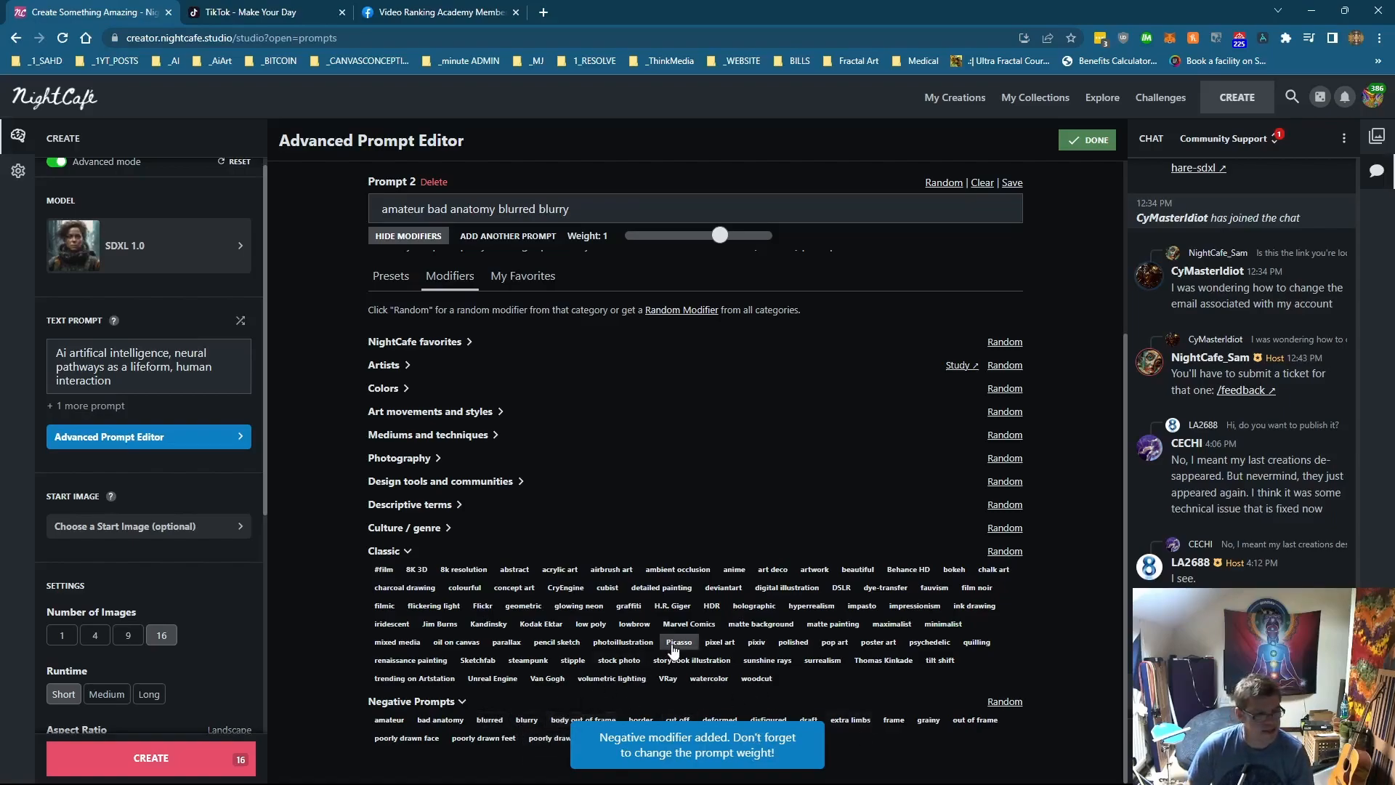
Step: Add the negative modifiers disfigured, deformed, extra limbs, poorly drawn face, poorly drawn feet, poorly drawn hands and watermark to Prompt 2
{"action": "left_click", "coordinate": [767, 720]}
{"action": "left_click", "coordinate": [727, 721]}
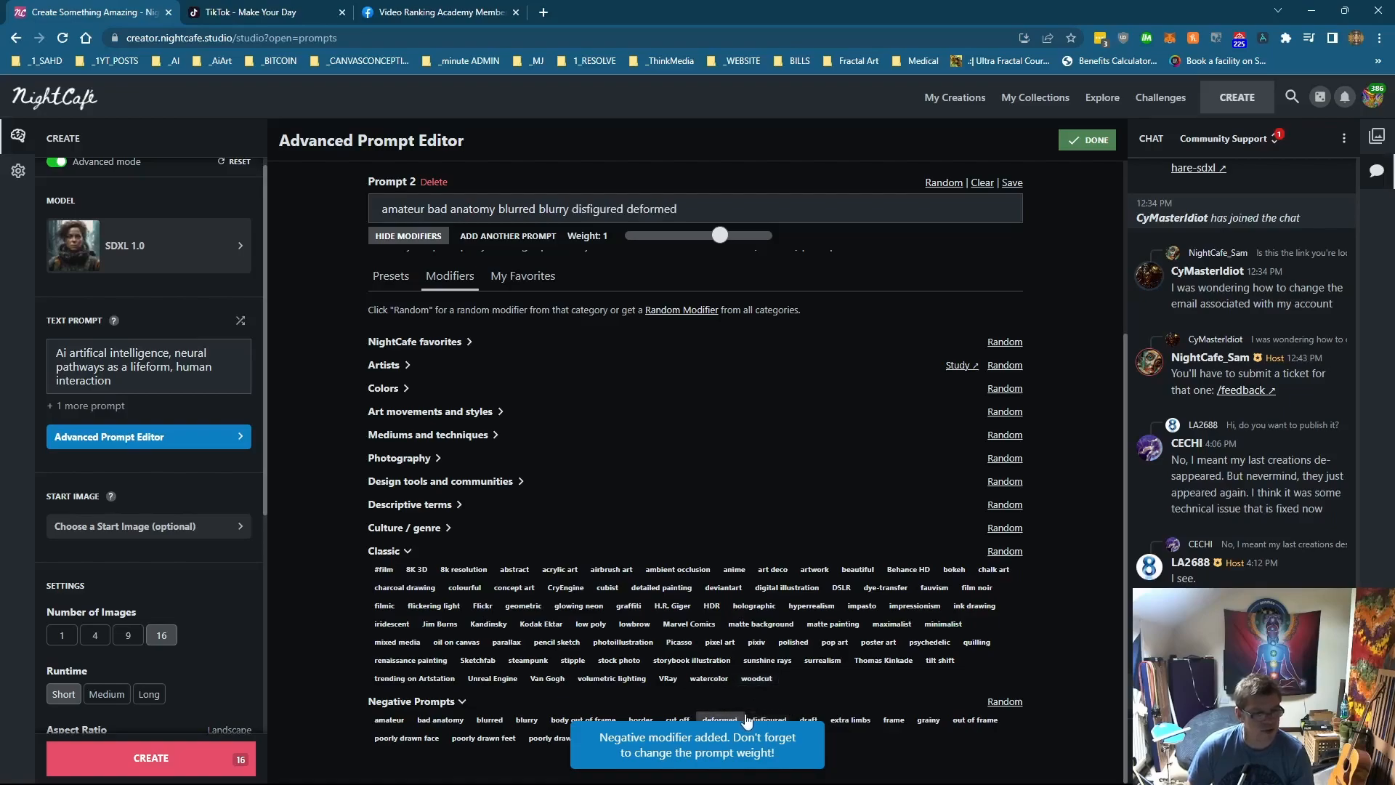
{"action": "left_click", "coordinate": [849, 723]}
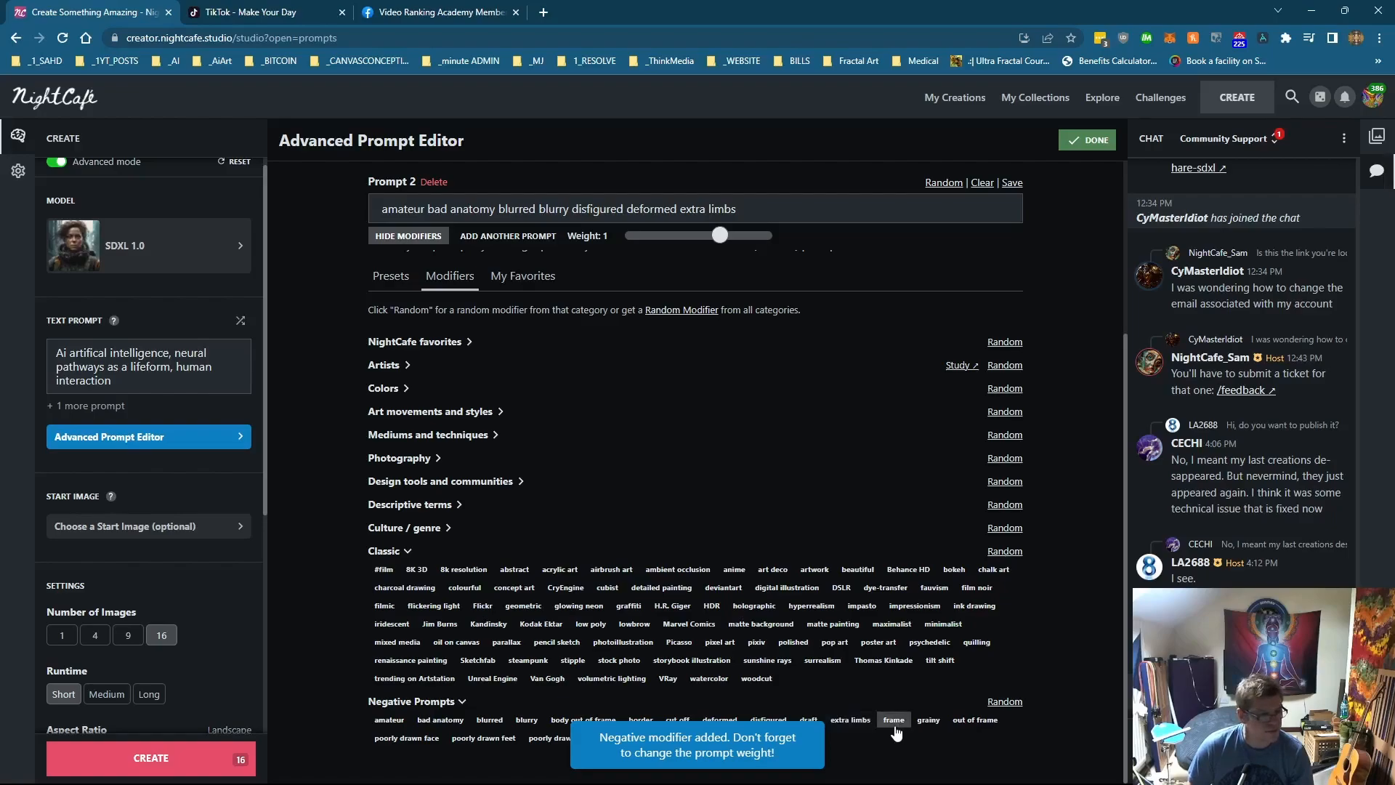
{"action": "left_click", "coordinate": [407, 738]}
{"action": "left_click", "coordinate": [480, 740]}
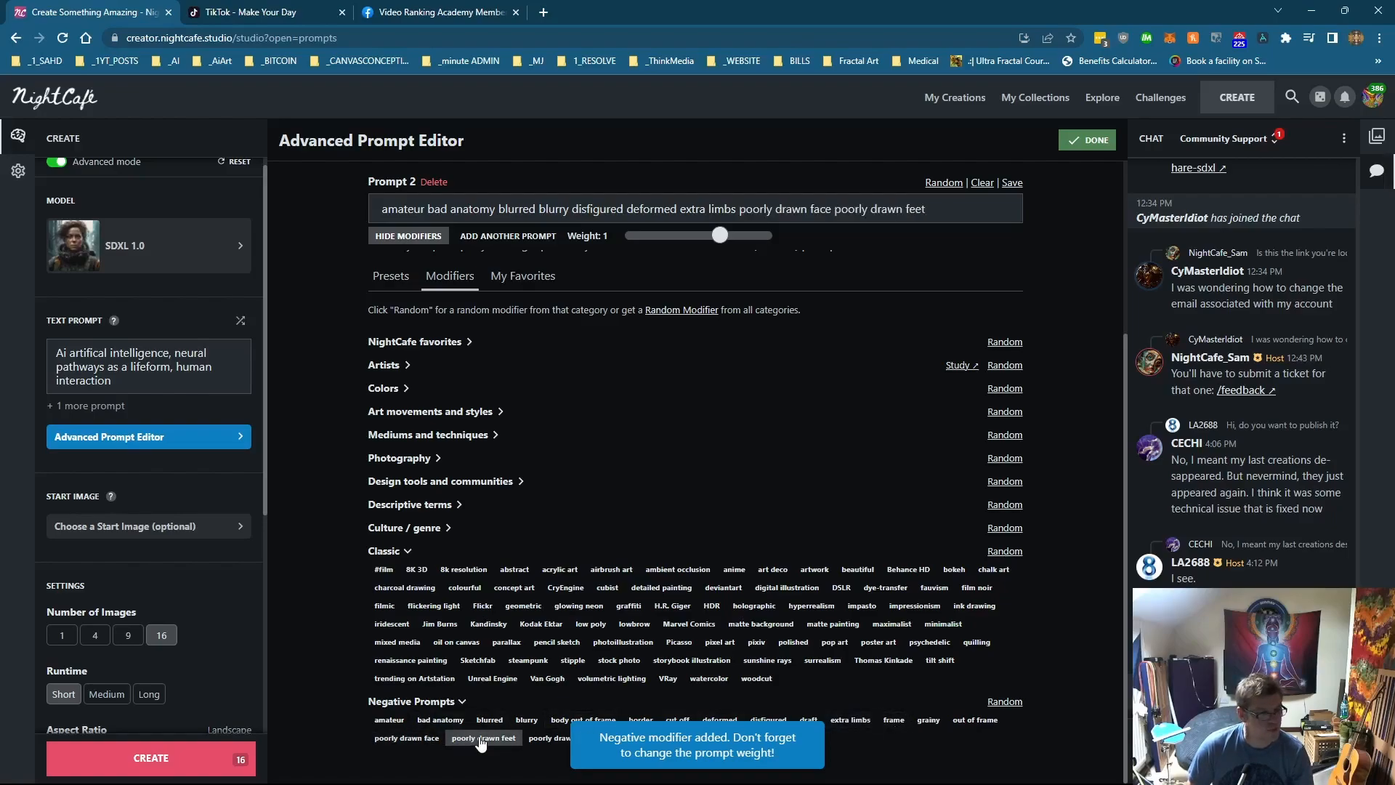
{"action": "left_click", "coordinate": [544, 739]}
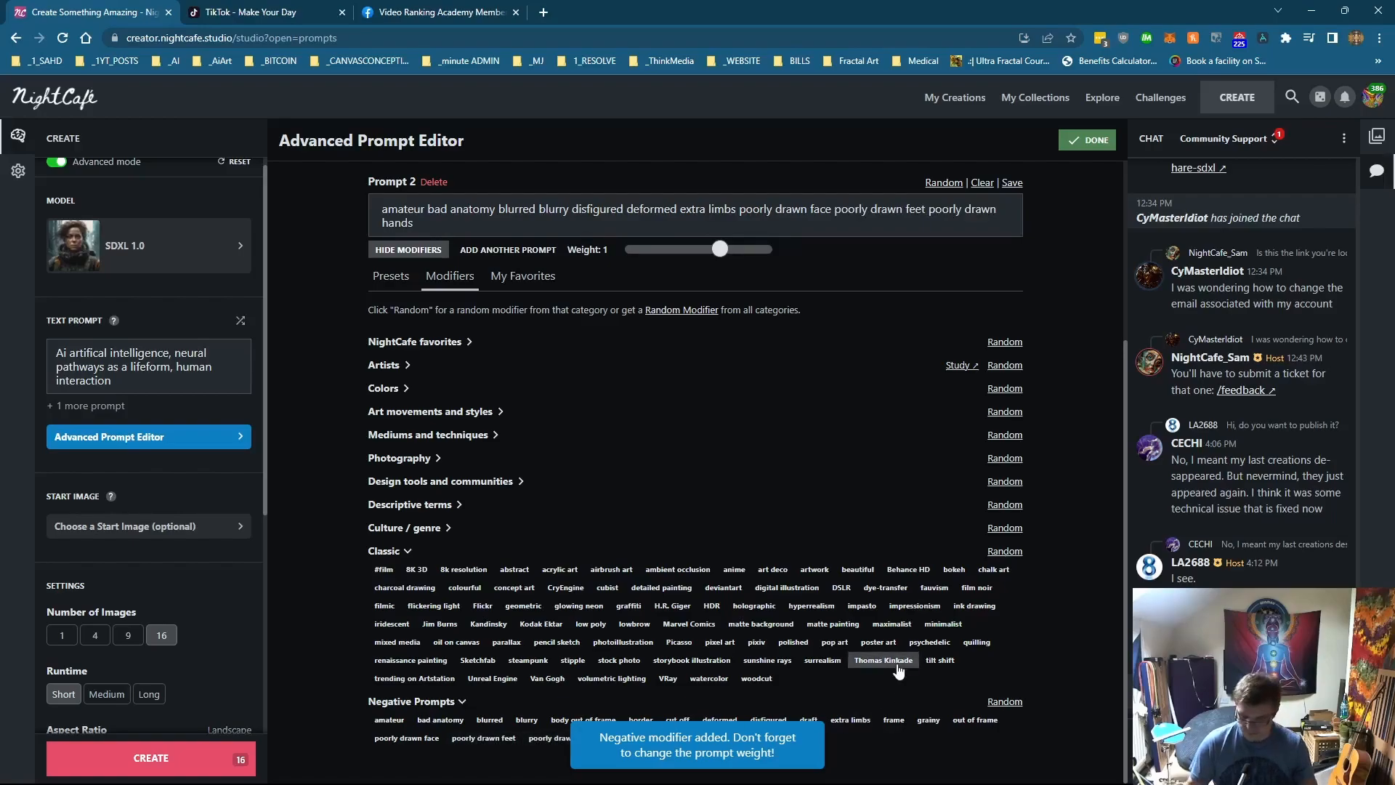
{"action": "key", "text": "ctrl+Print"}
{"action": "left_click_drag", "start_coordinate": [341, 417], "coordinate": [1034, 784]}
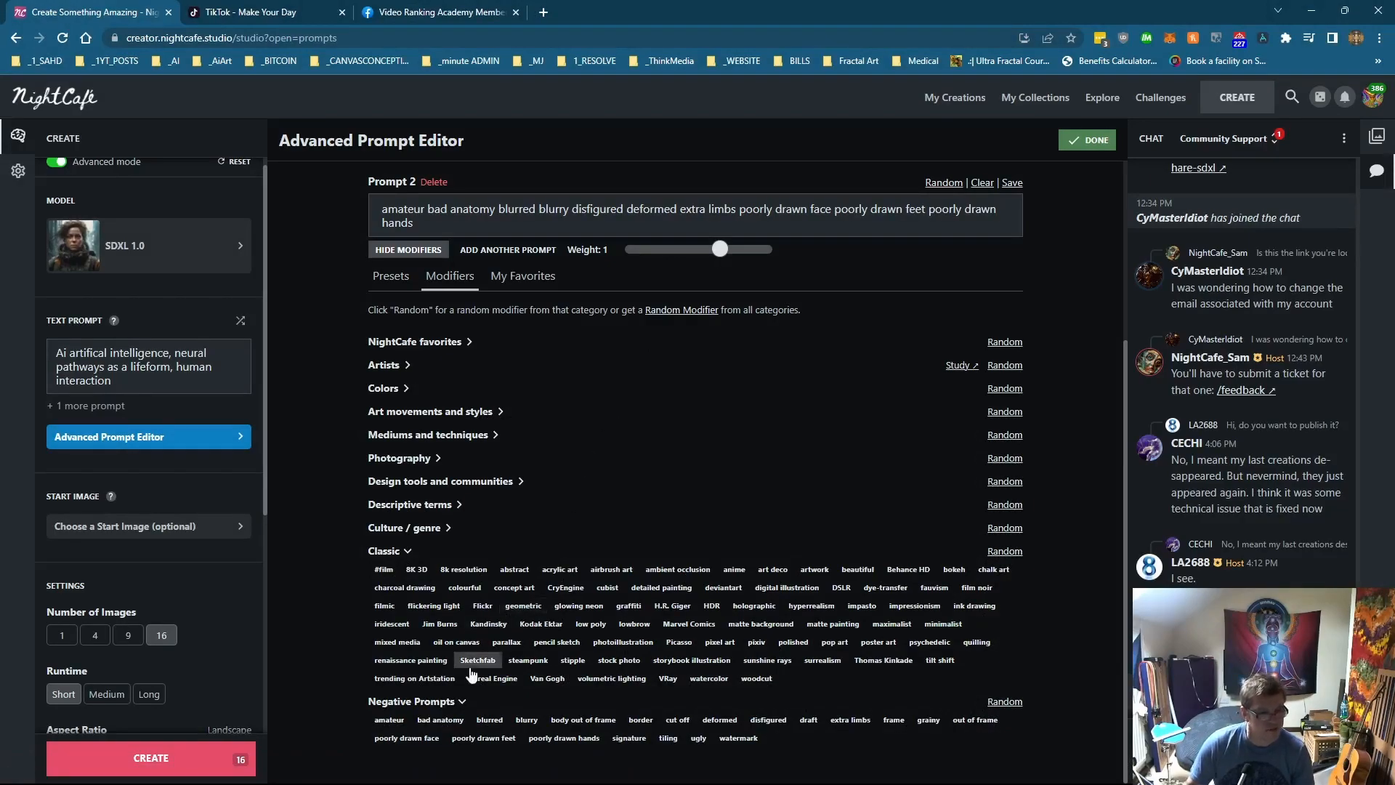
{"action": "left_click", "coordinate": [738, 738]}
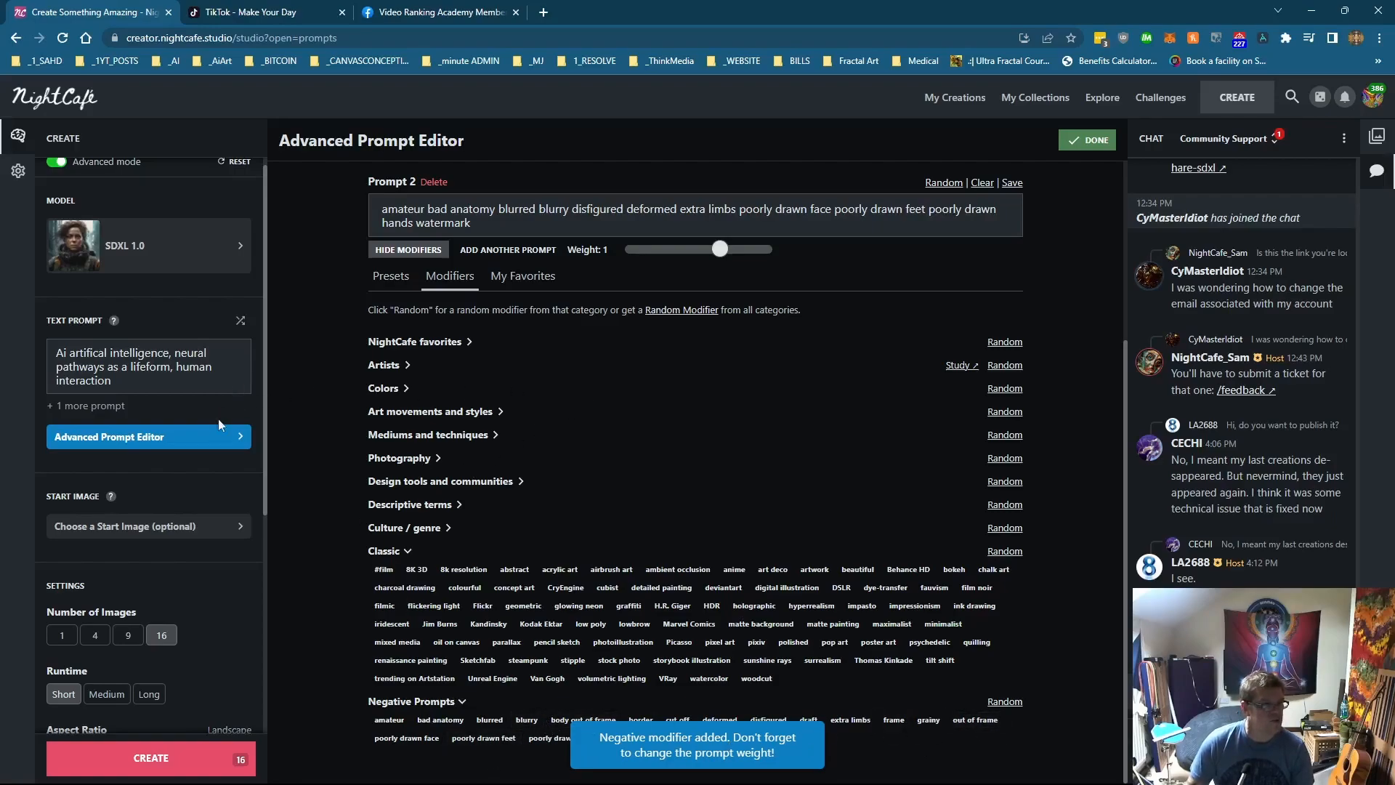
Step: Set the aspect ratio to 3:4 portrait
{"action": "scroll", "coordinate": [152, 555], "scroll_direction": "down", "scroll_amount": 5}
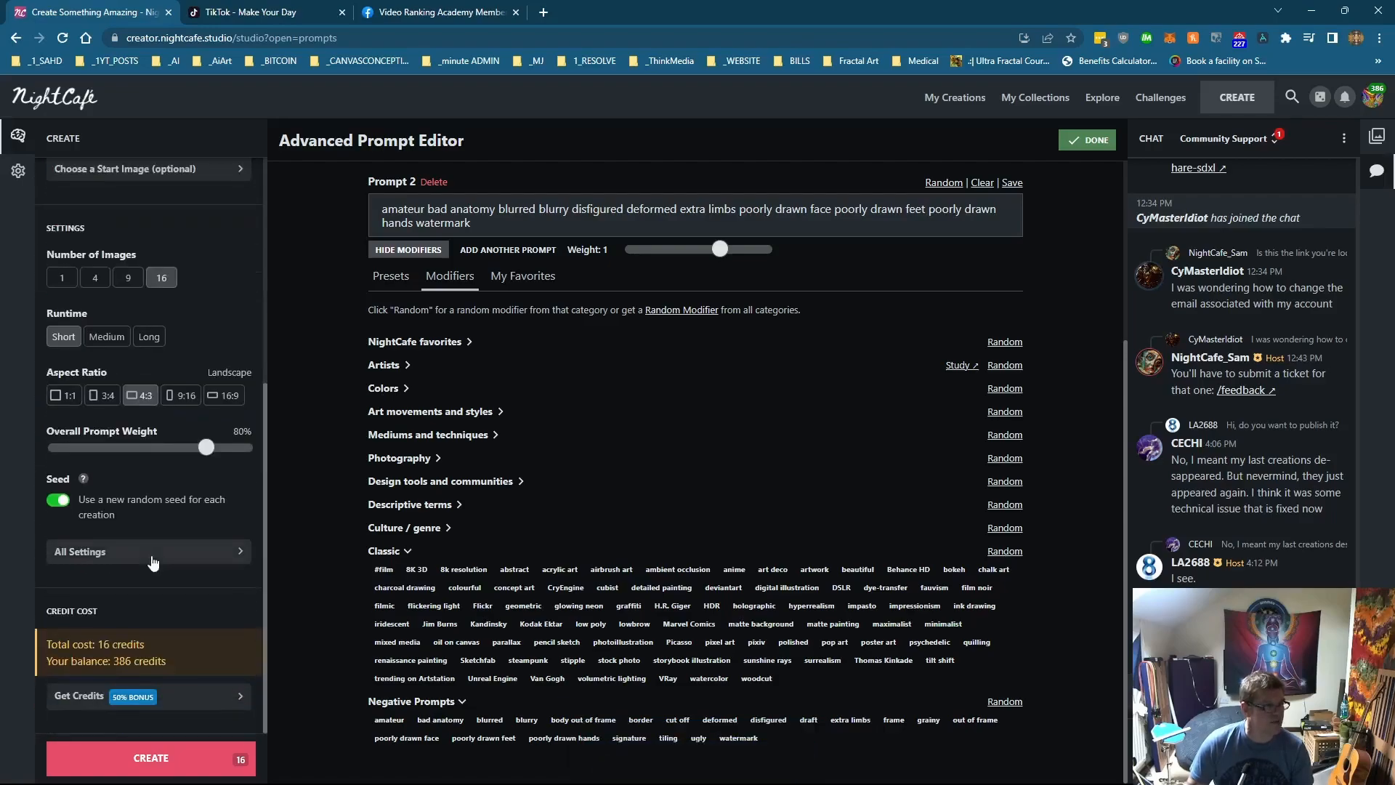
{"action": "scroll", "coordinate": [136, 546], "scroll_direction": "up", "scroll_amount": 3}
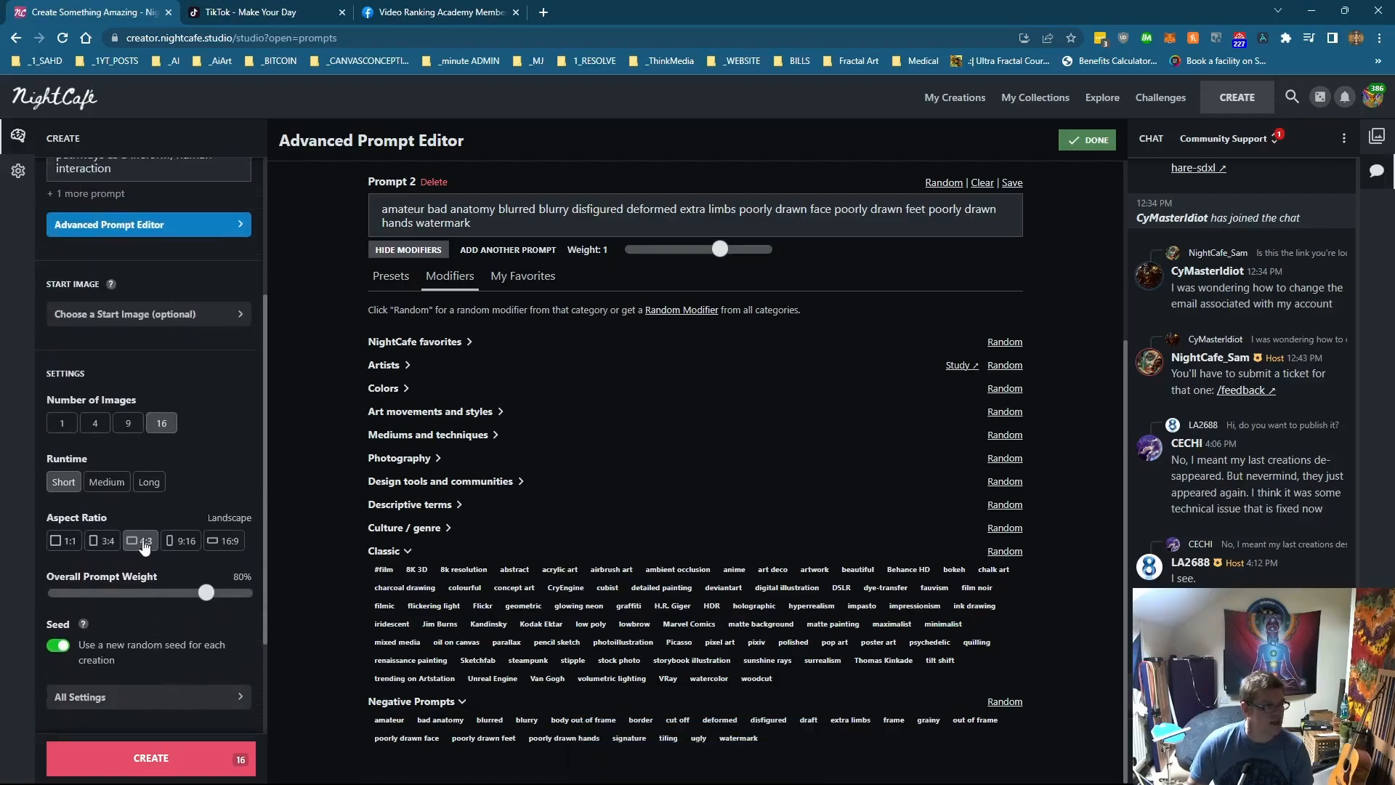
{"action": "left_click", "coordinate": [227, 542]}
{"action": "scroll", "coordinate": [227, 545], "scroll_direction": "up", "scroll_amount": 3}
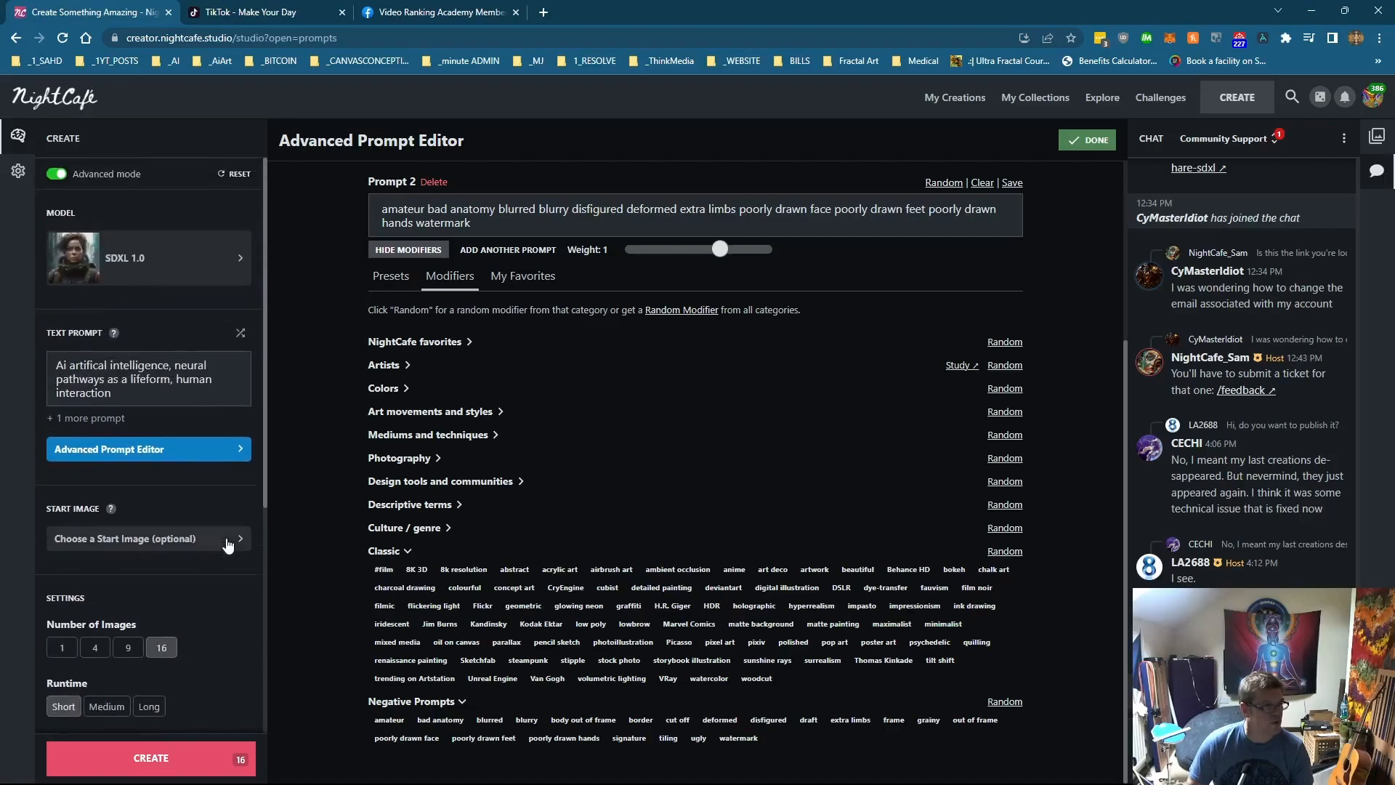
{"action": "scroll", "coordinate": [227, 545], "scroll_direction": "down", "scroll_amount": 4}
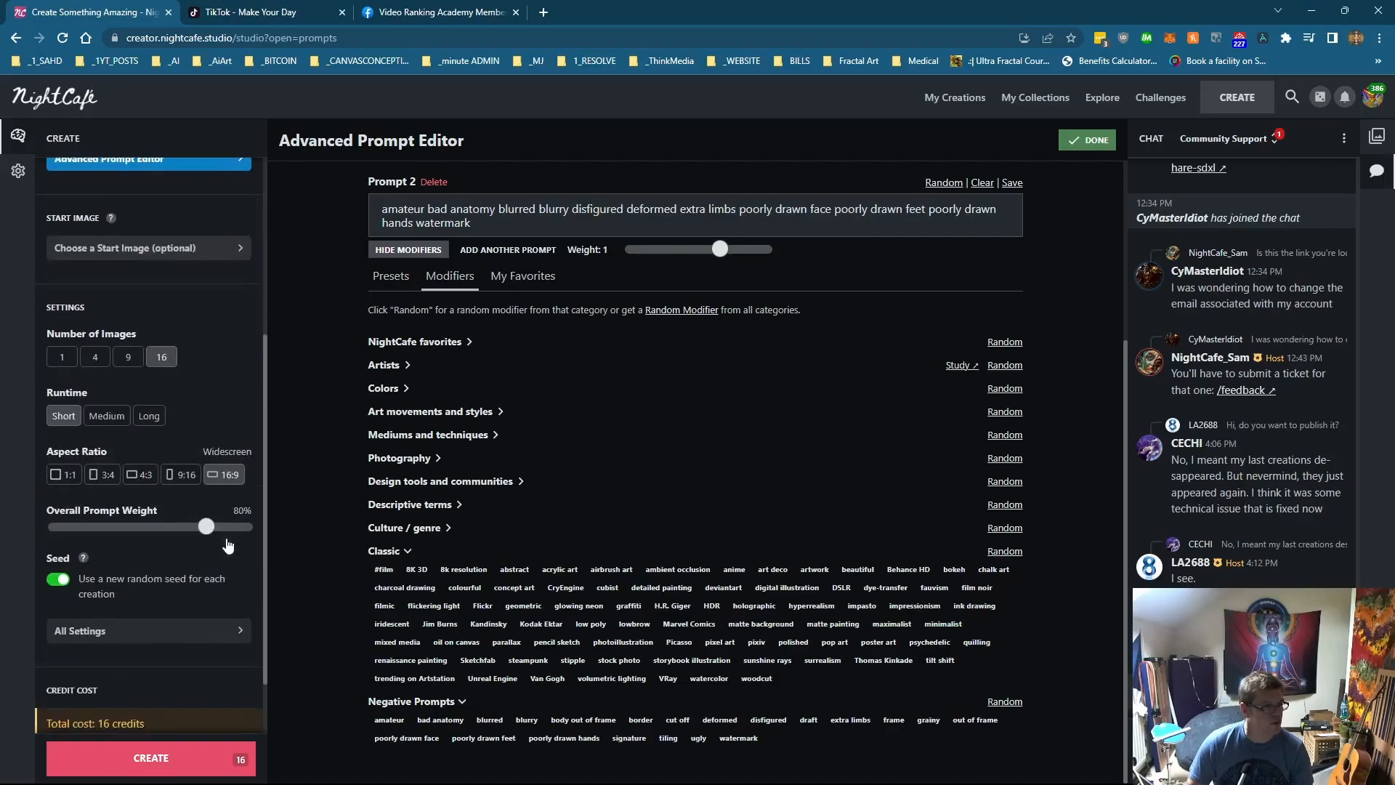
{"action": "left_click", "coordinate": [108, 479]}
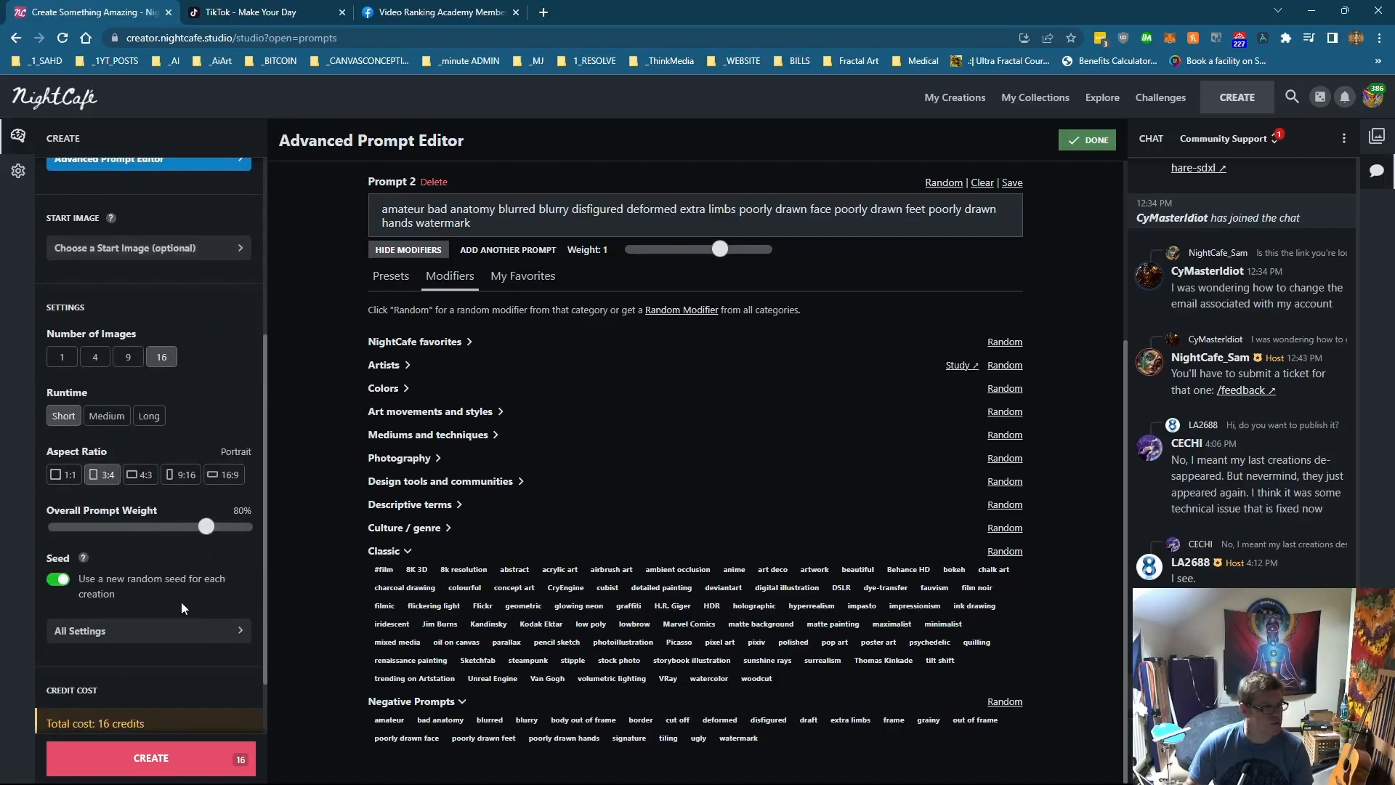
Step: Generate 16 images from the AI neural pathways prompt, confirming the credit spend, and open an individual image
{"action": "scroll", "coordinate": [182, 600], "scroll_direction": "down", "scroll_amount": 1}
{"action": "left_click", "coordinate": [151, 758]}
{"action": "left_click", "coordinate": [772, 468]}
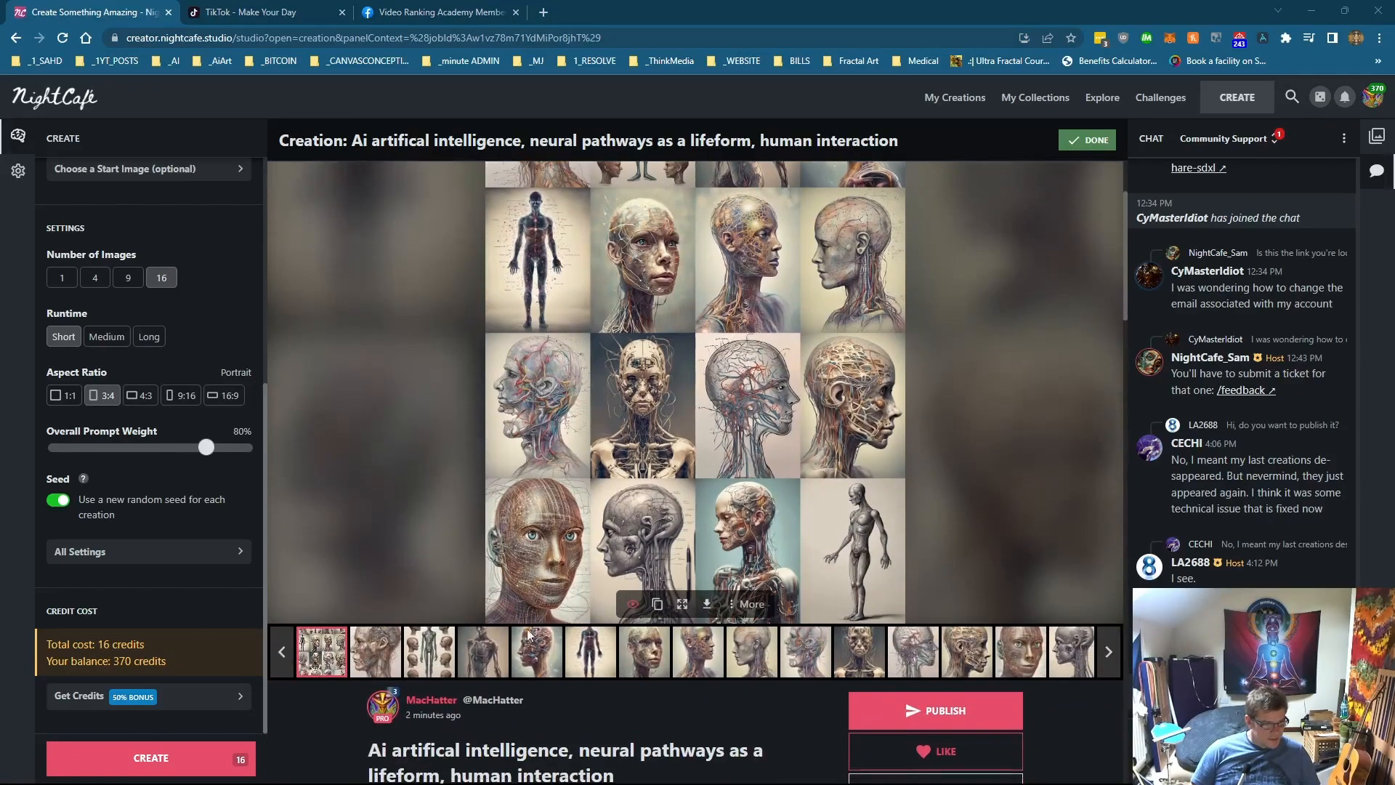
{"action": "left_click", "coordinate": [382, 655]}
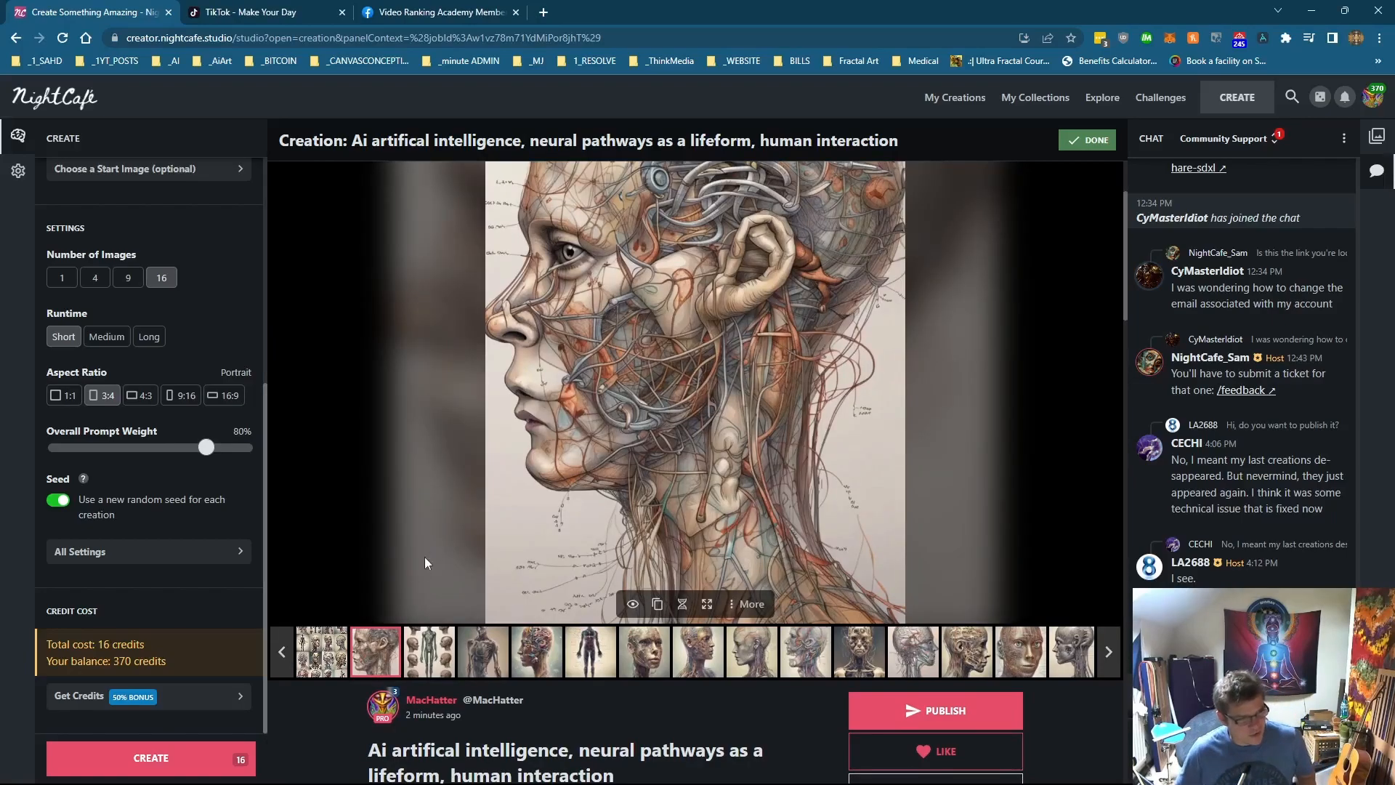
Step: Step through the individual AI neural pathways images to inspect them
{"action": "left_click", "coordinate": [454, 657]}
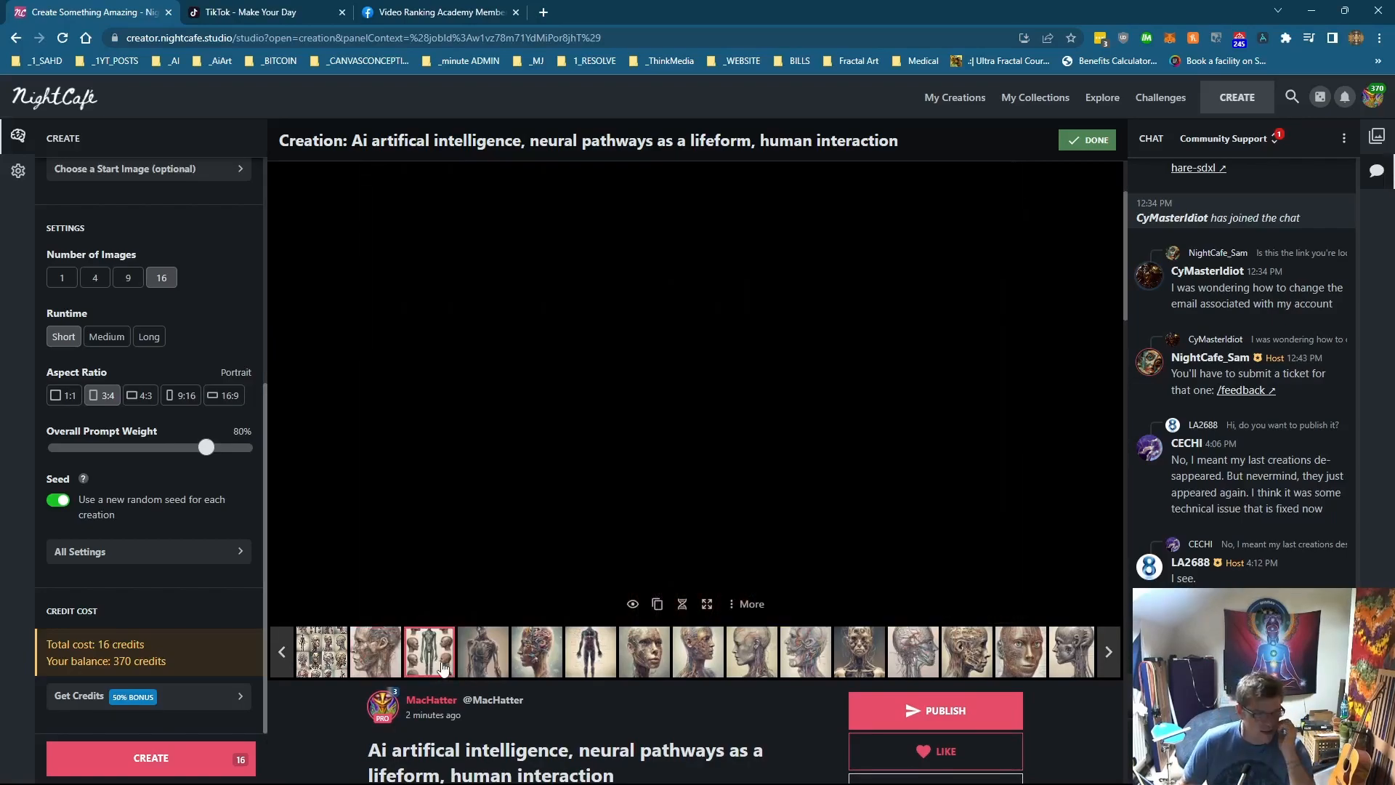
{"action": "scroll", "coordinate": [454, 658], "scroll_direction": "up", "scroll_amount": 2}
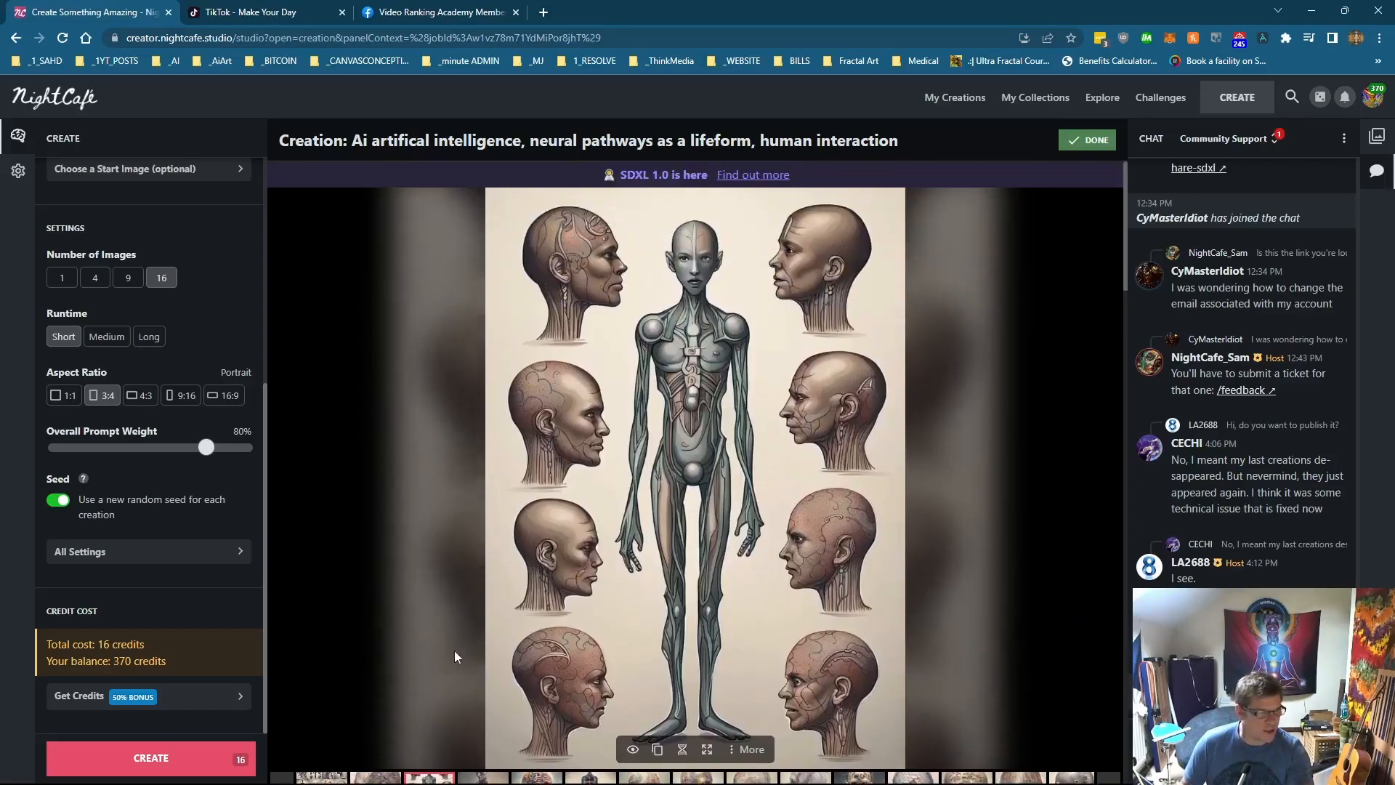
{"action": "scroll", "coordinate": [455, 657], "scroll_direction": "down", "scroll_amount": 1}
{"action": "scroll", "coordinate": [455, 657], "scroll_direction": "up", "scroll_amount": 1}
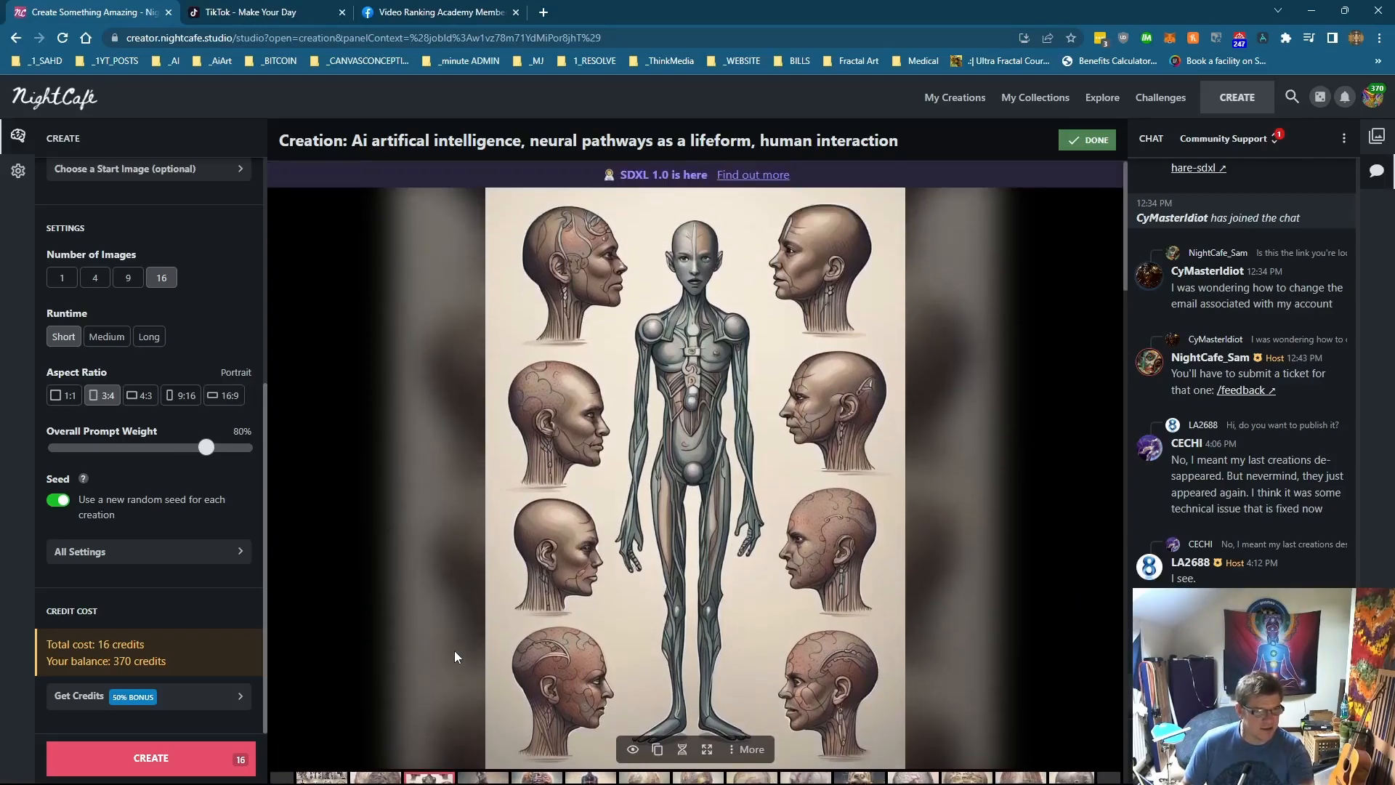
{"action": "scroll", "coordinate": [455, 654], "scroll_direction": "down", "scroll_amount": 1}
{"action": "left_click", "coordinate": [483, 727]}
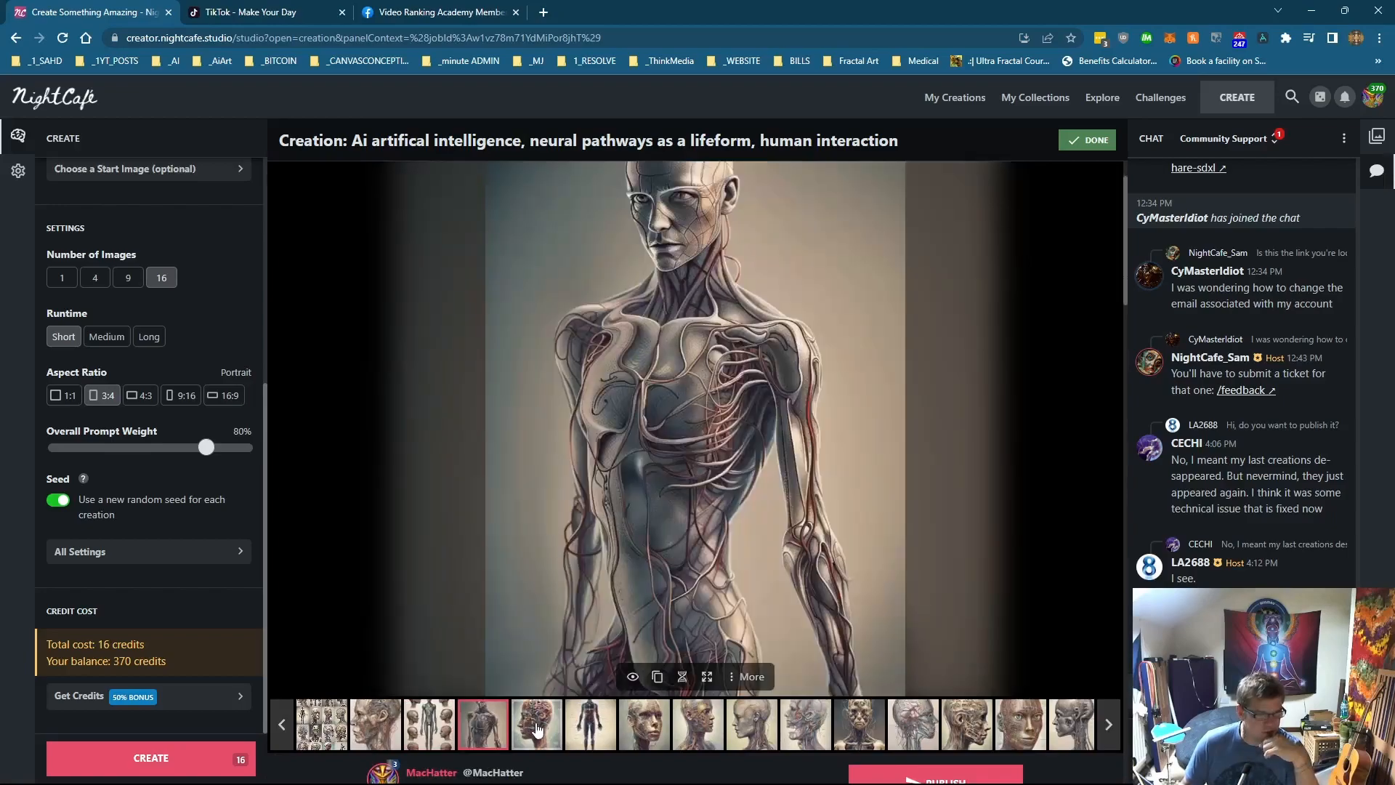
{"action": "left_click", "coordinate": [538, 726]}
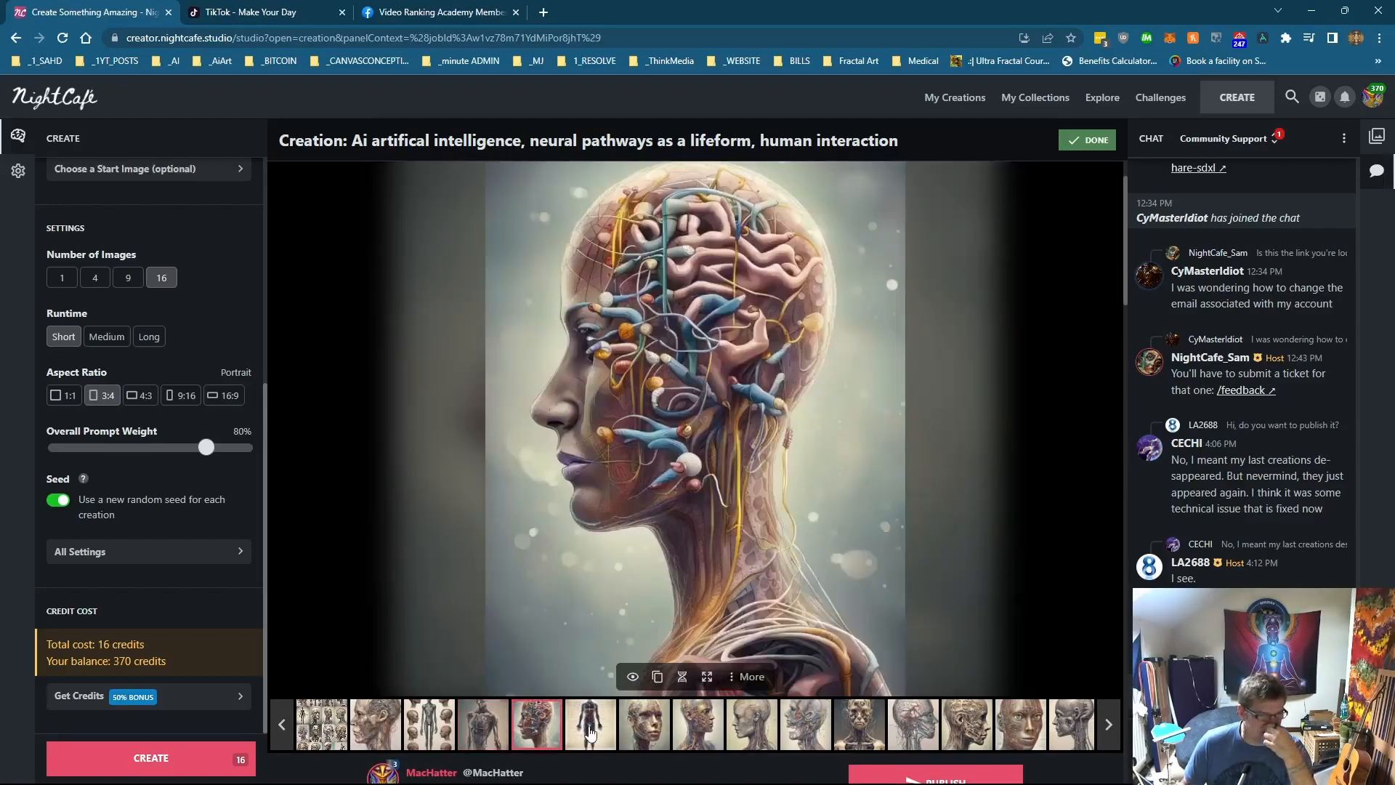
{"action": "left_click", "coordinate": [590, 727]}
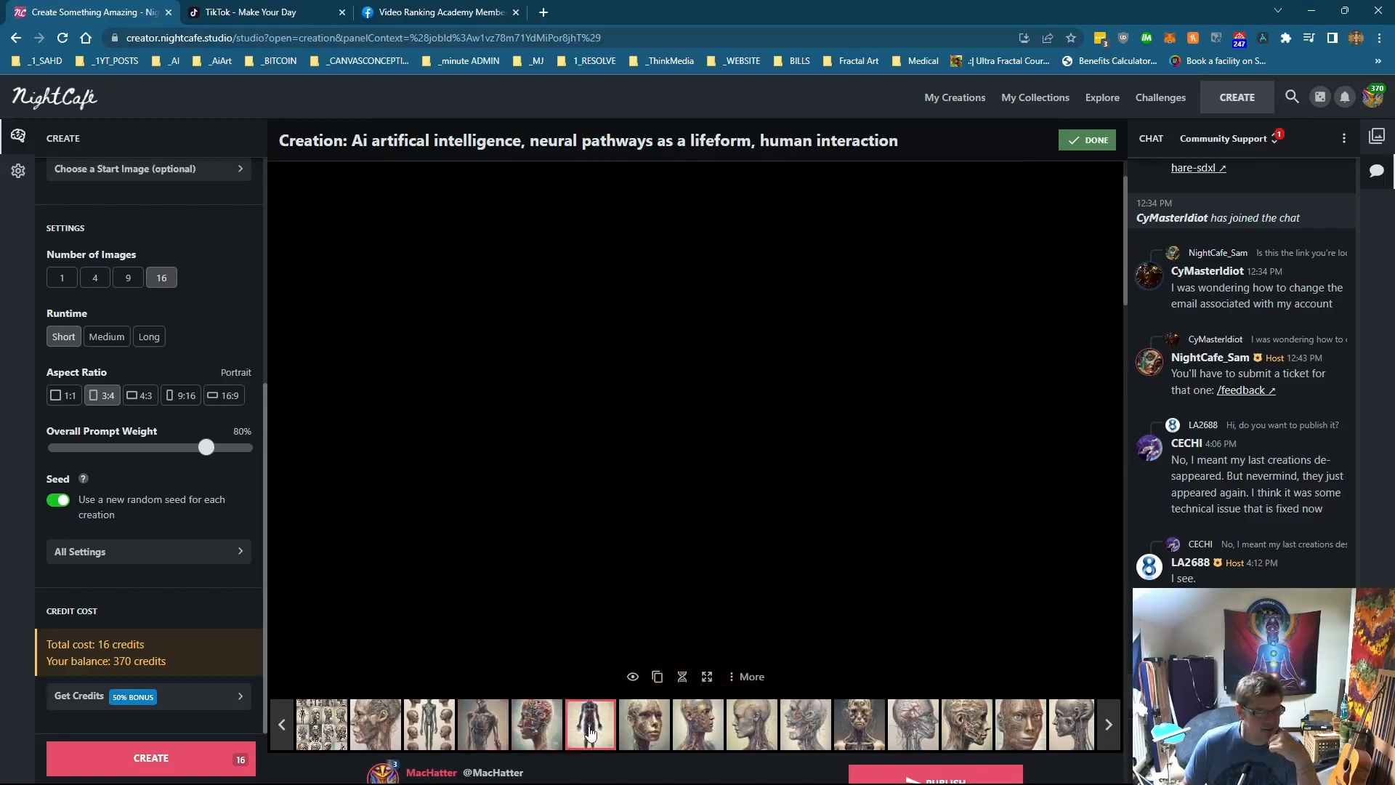
{"action": "left_click", "coordinate": [647, 730]}
{"action": "scroll", "coordinate": [704, 729], "scroll_direction": "down", "scroll_amount": 1}
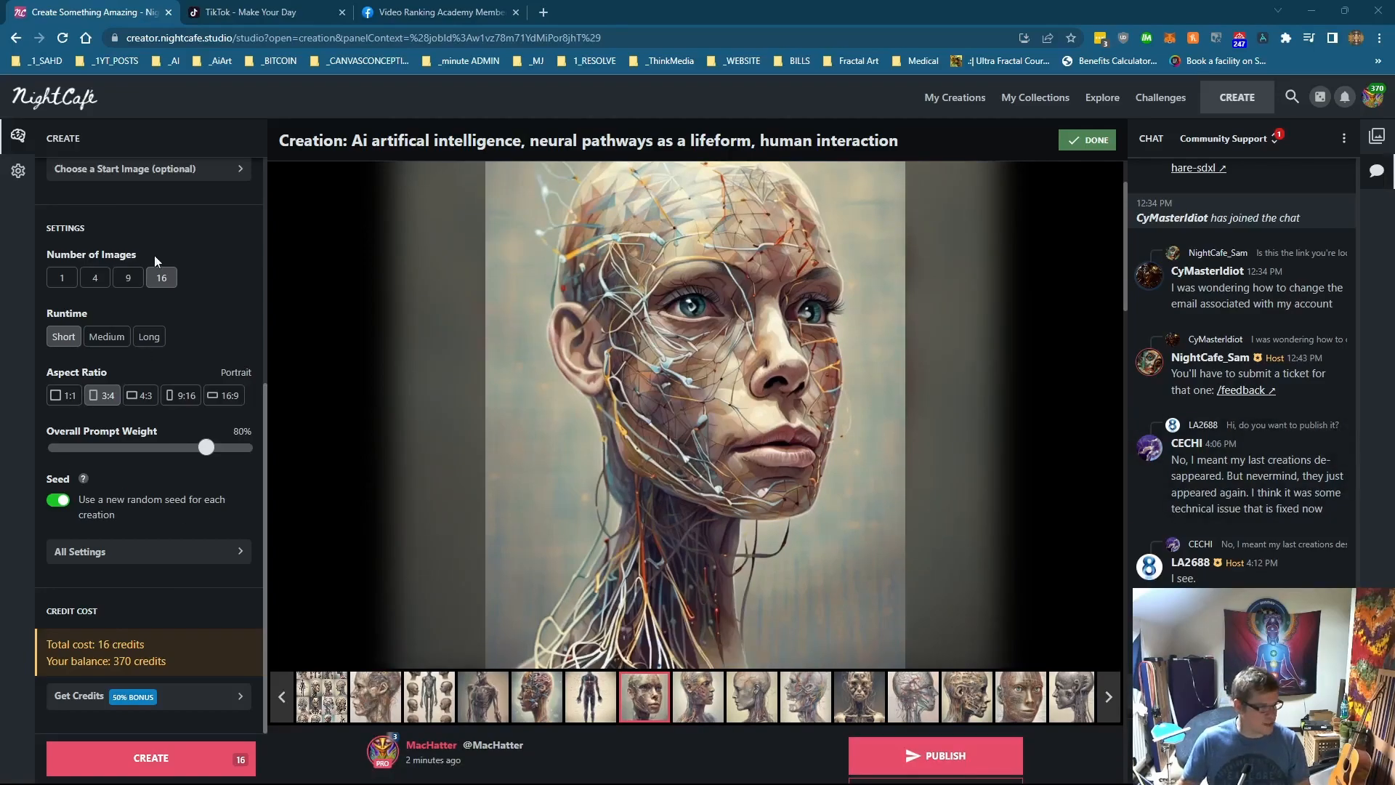
Step: Replace the prompt with 'feeling like your alone, misunderstood and always struggling with complex emotional disturbances through dripping rainbow coloured paint'
{"action": "scroll", "coordinate": [154, 255], "scroll_direction": "up", "scroll_amount": 5}
{"action": "triple_click", "coordinate": [147, 399]}
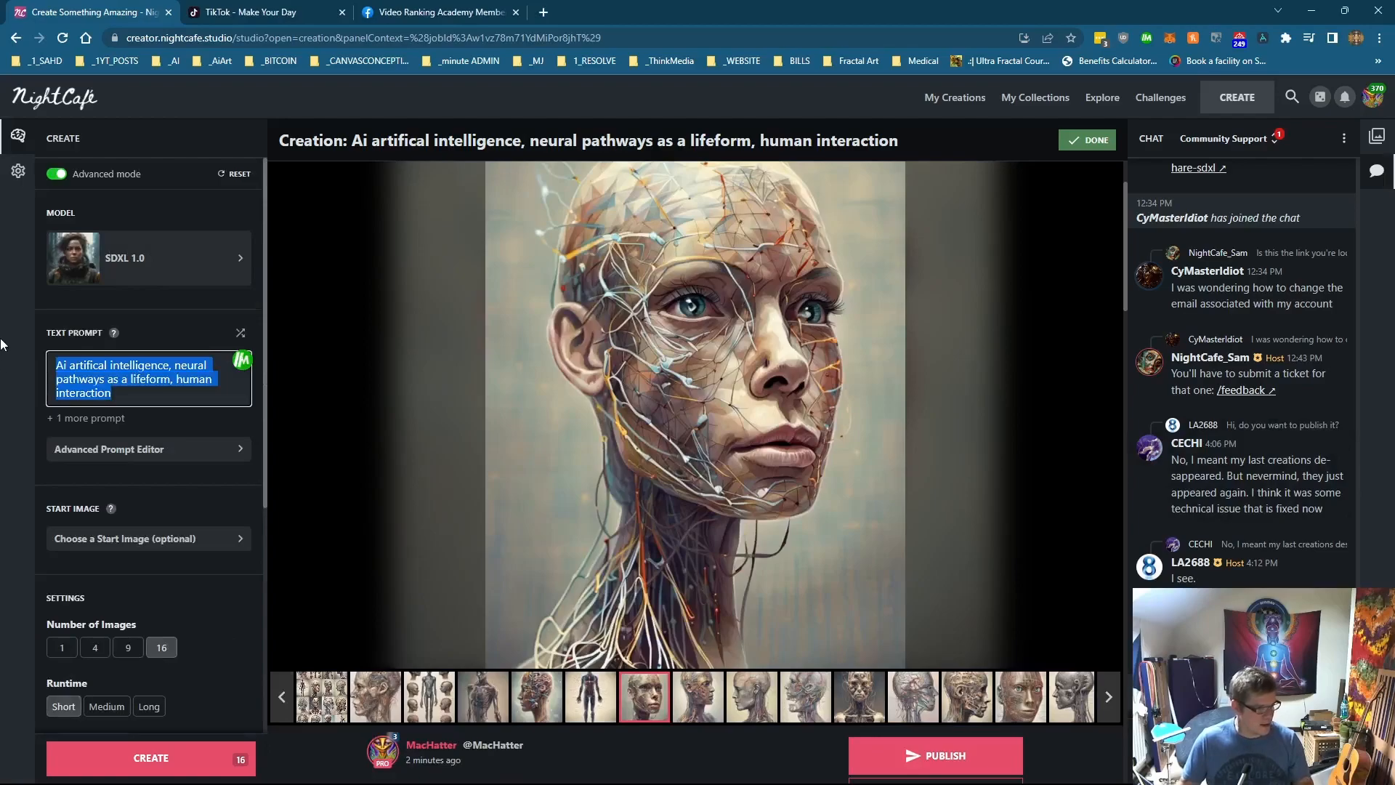
{"action": "type", "text": "feeling like your alone, misunderstood and always struggling with complex emotional disturbances through dripping rainbow coloured paint"}
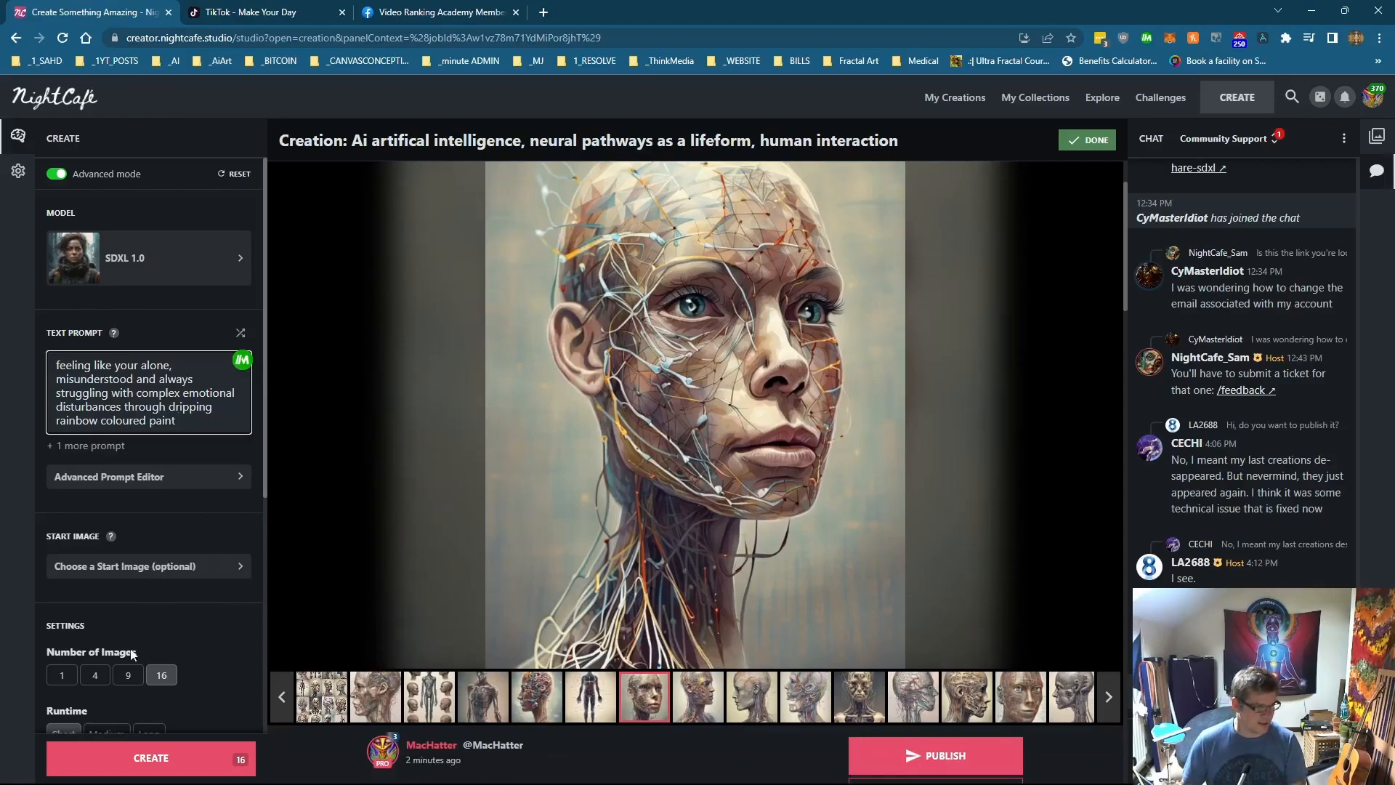
Step: Generate 16 images from the rainbow paint prompt, confirming the credit spend, and open an individual image
{"action": "scroll", "coordinate": [137, 655], "scroll_direction": "down", "scroll_amount": 4}
{"action": "left_click", "coordinate": [182, 758]}
{"action": "left_click", "coordinate": [813, 476]}
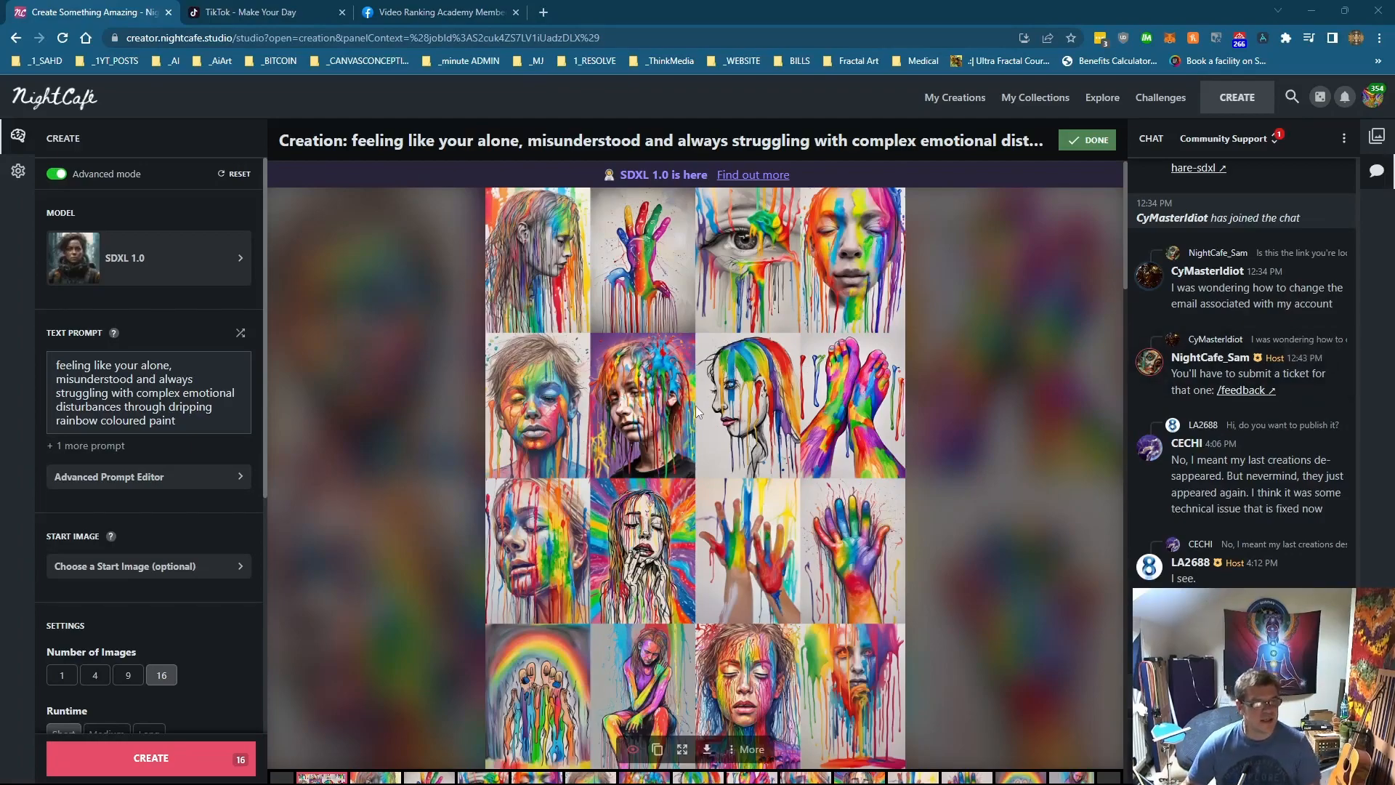
{"action": "left_click", "coordinate": [377, 777]}
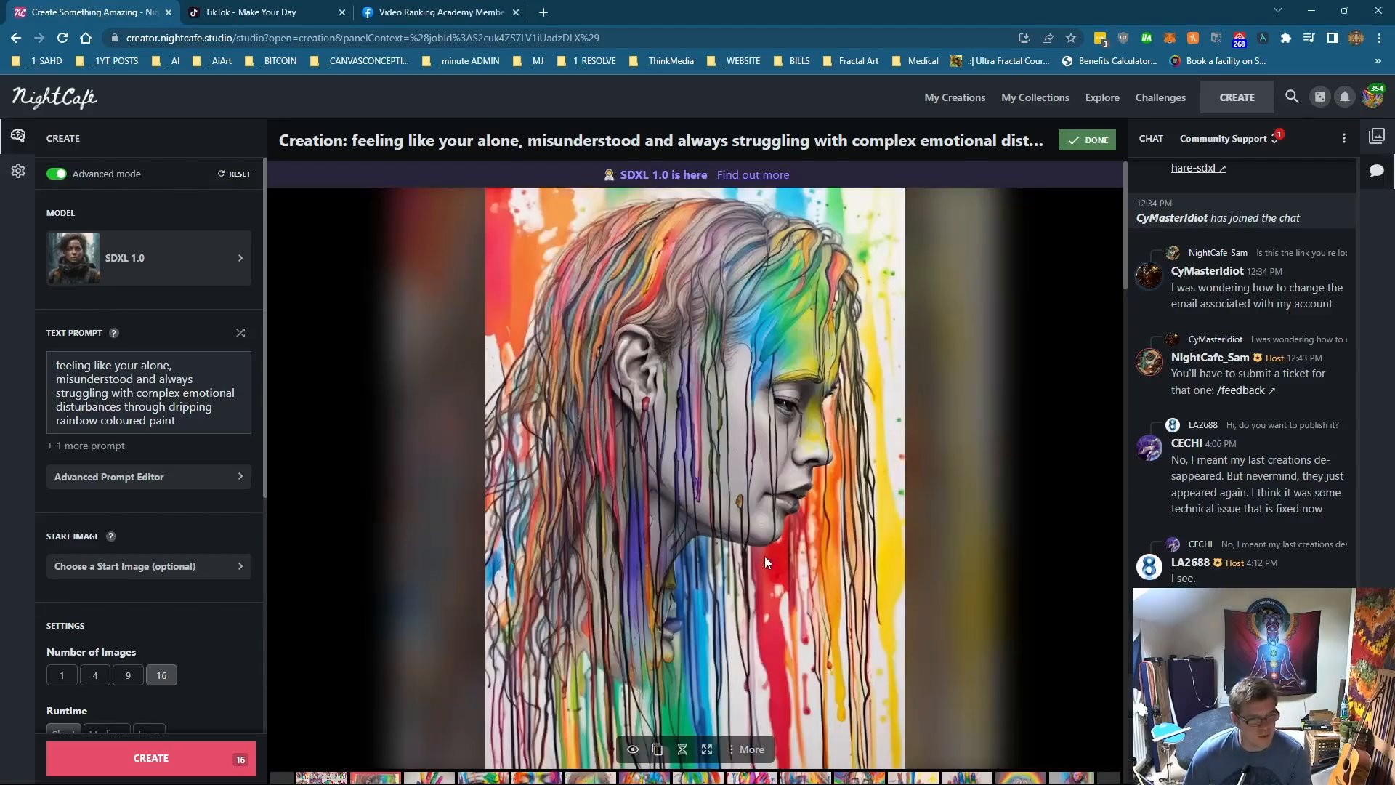
Step: Step through the individual rainbow paint images to inspect them
{"action": "left_click", "coordinate": [445, 776]}
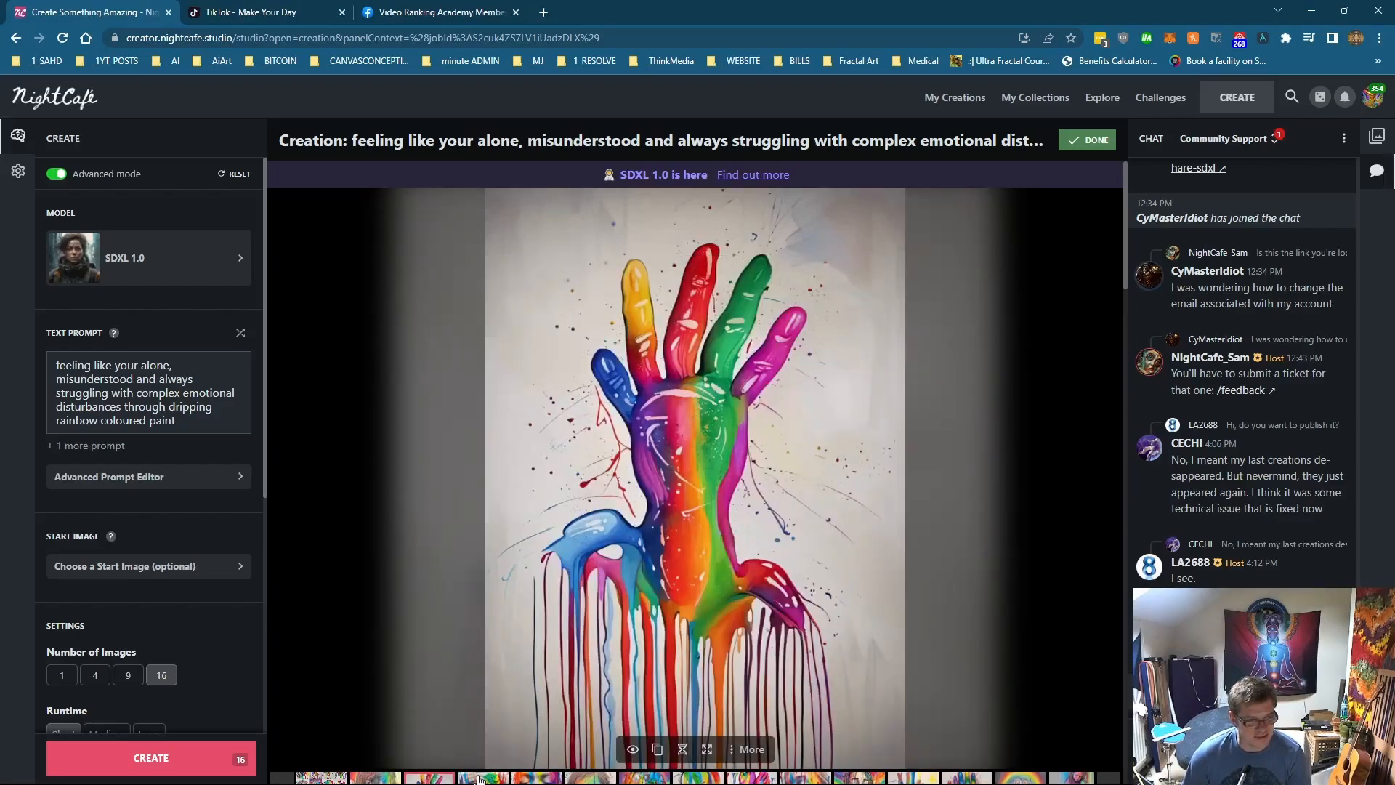
{"action": "left_click", "coordinate": [479, 778]}
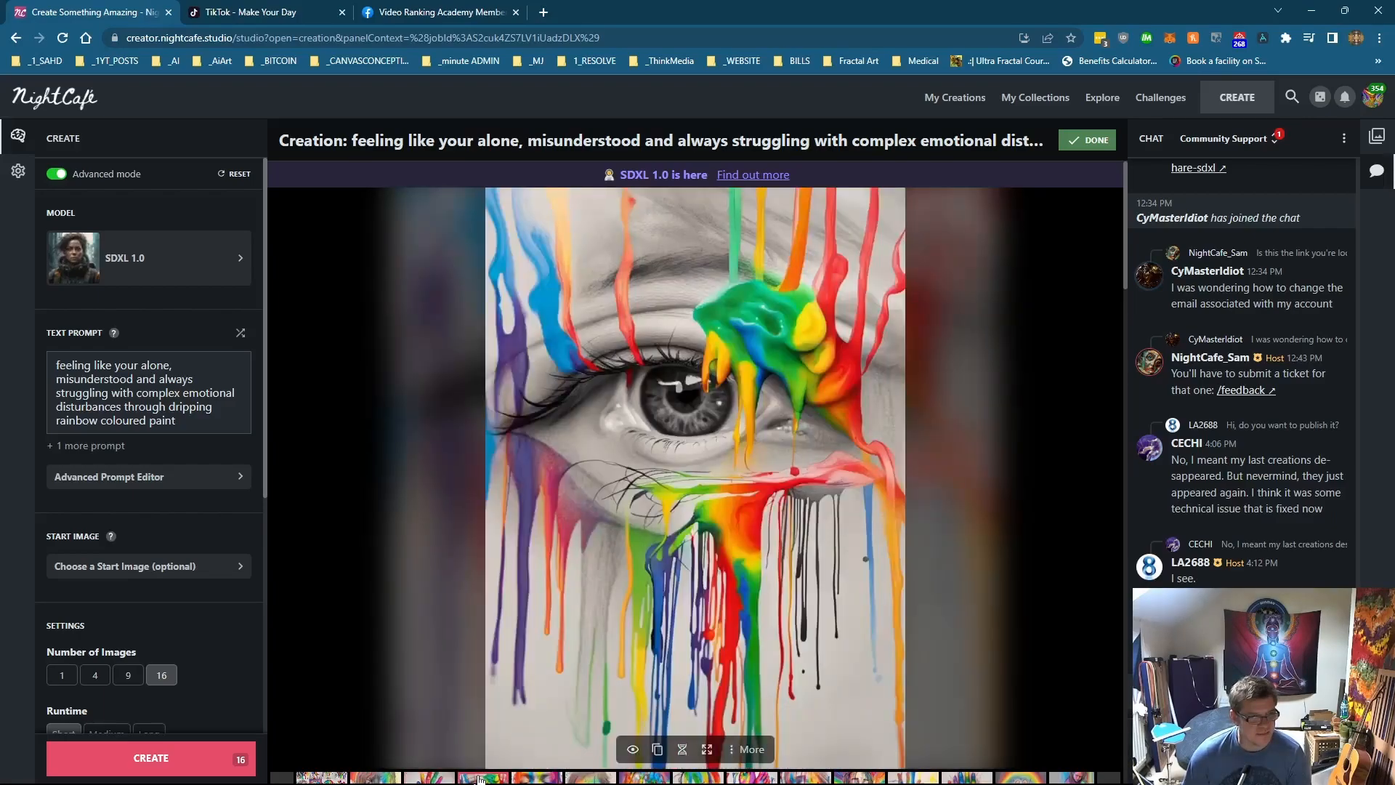
{"action": "left_click", "coordinate": [532, 778]}
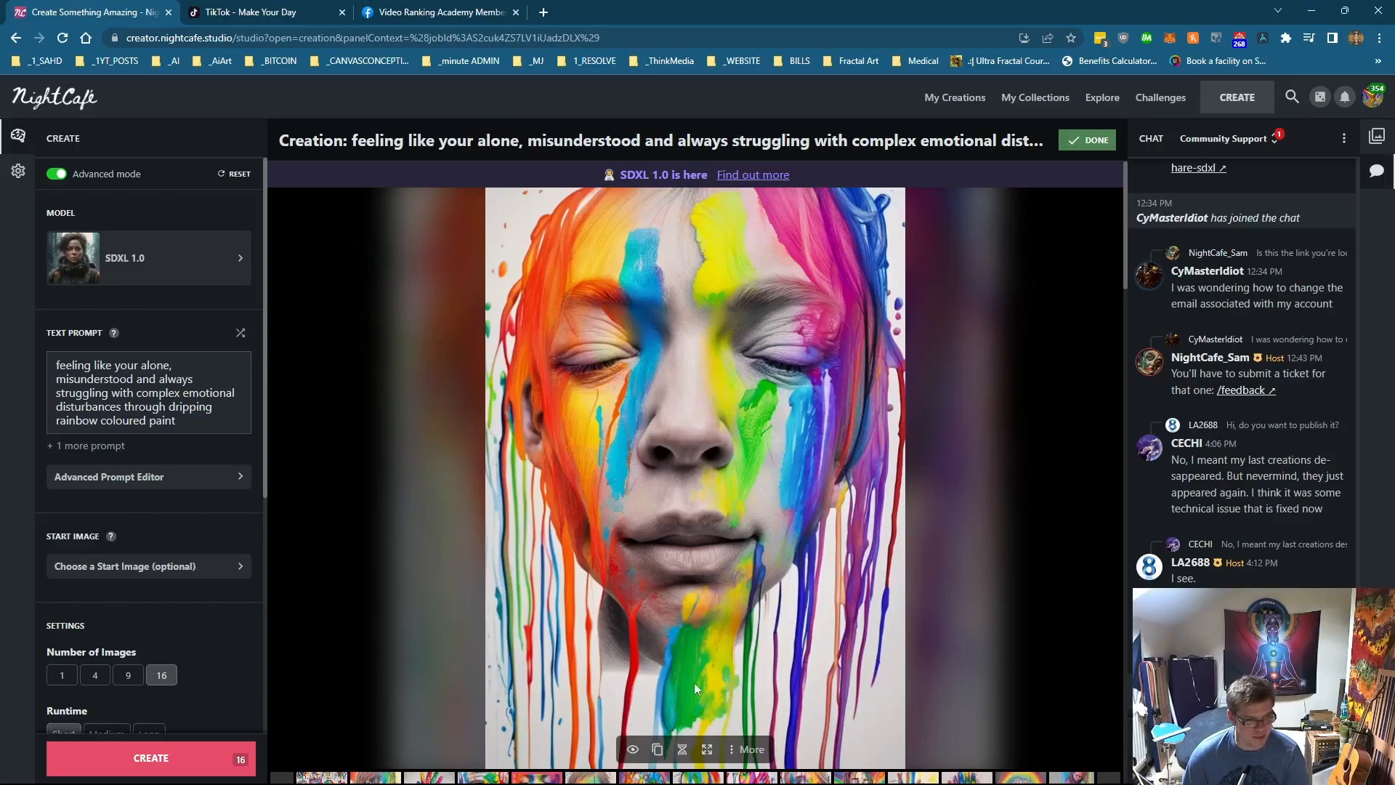
{"action": "left_click", "coordinate": [598, 776]}
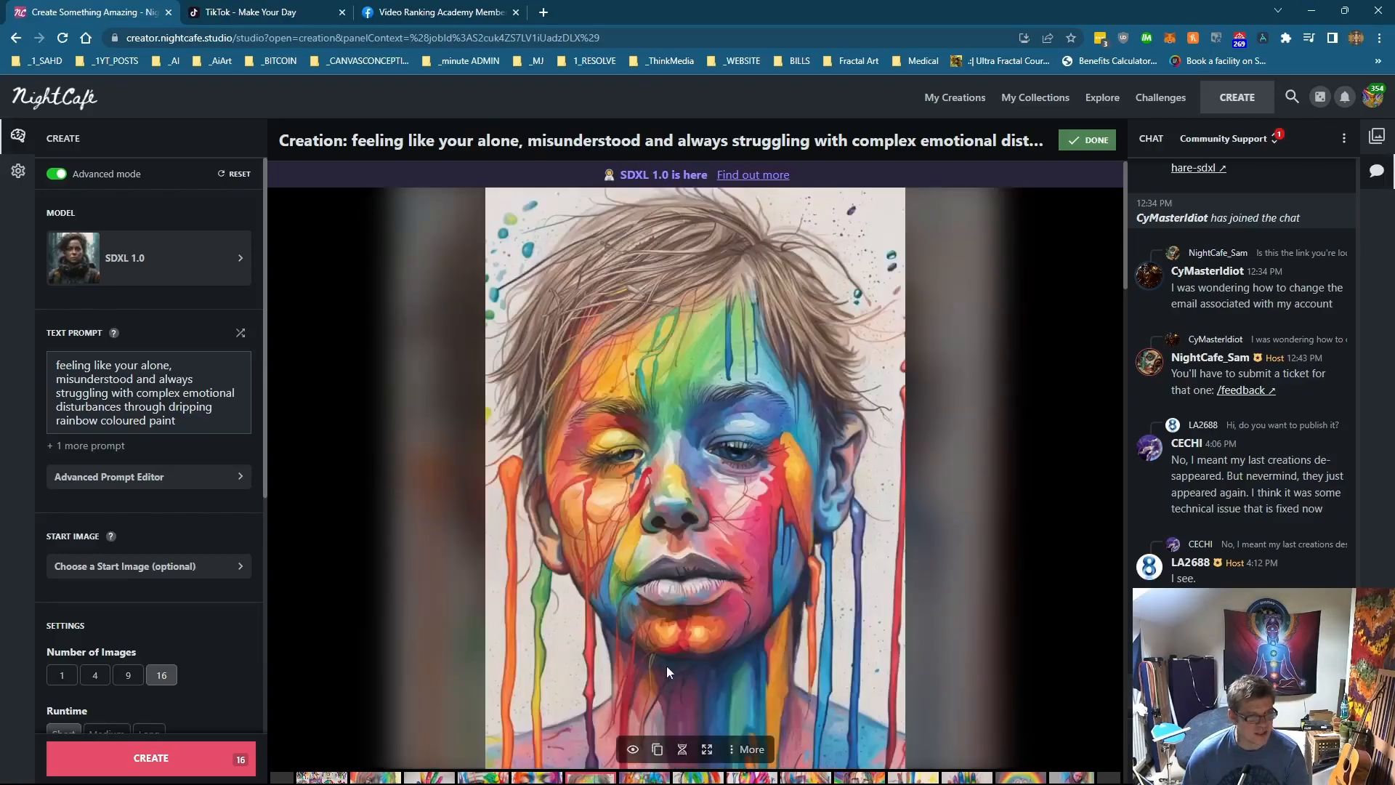
{"action": "scroll", "coordinate": [641, 779], "scroll_direction": "down", "scroll_amount": 1}
{"action": "left_click", "coordinate": [694, 726]}
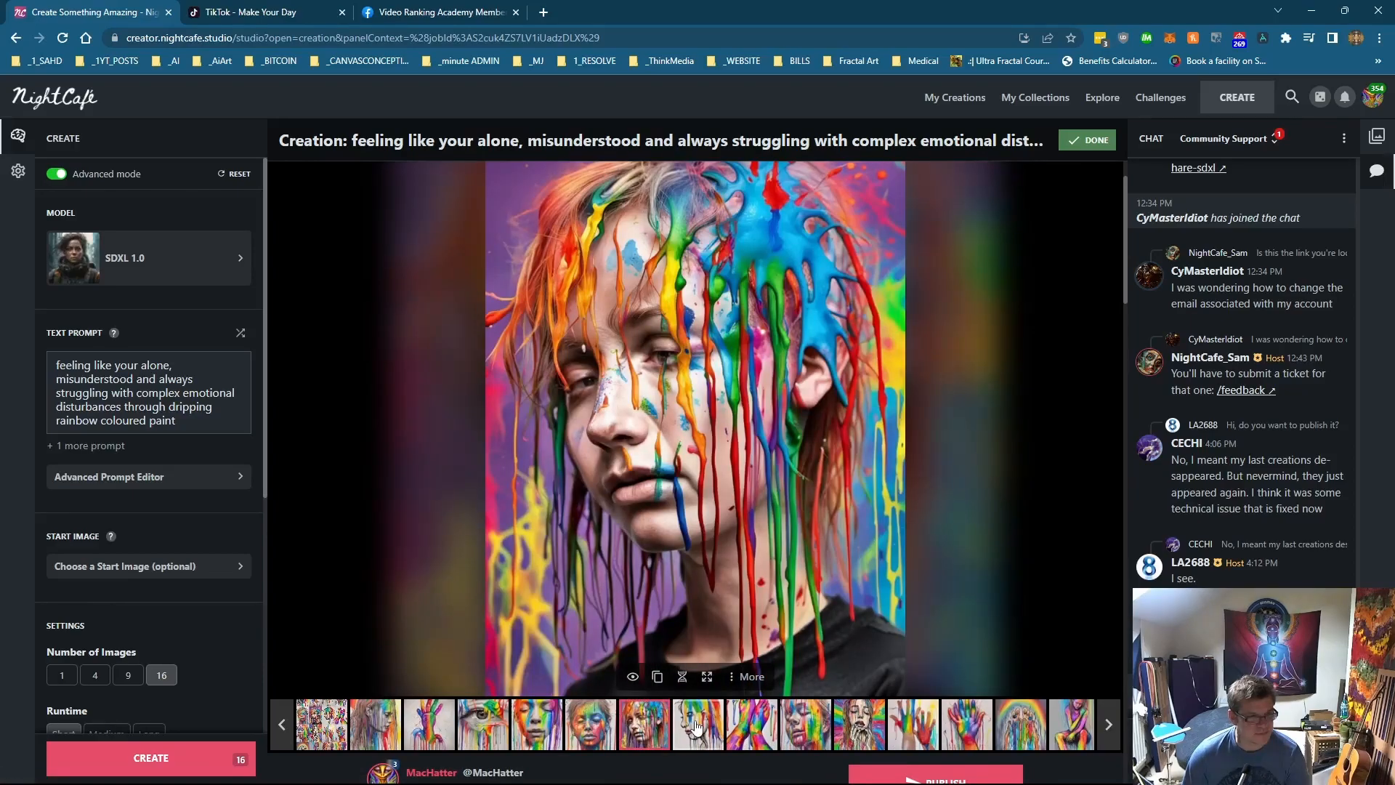
{"action": "left_click", "coordinate": [696, 726]}
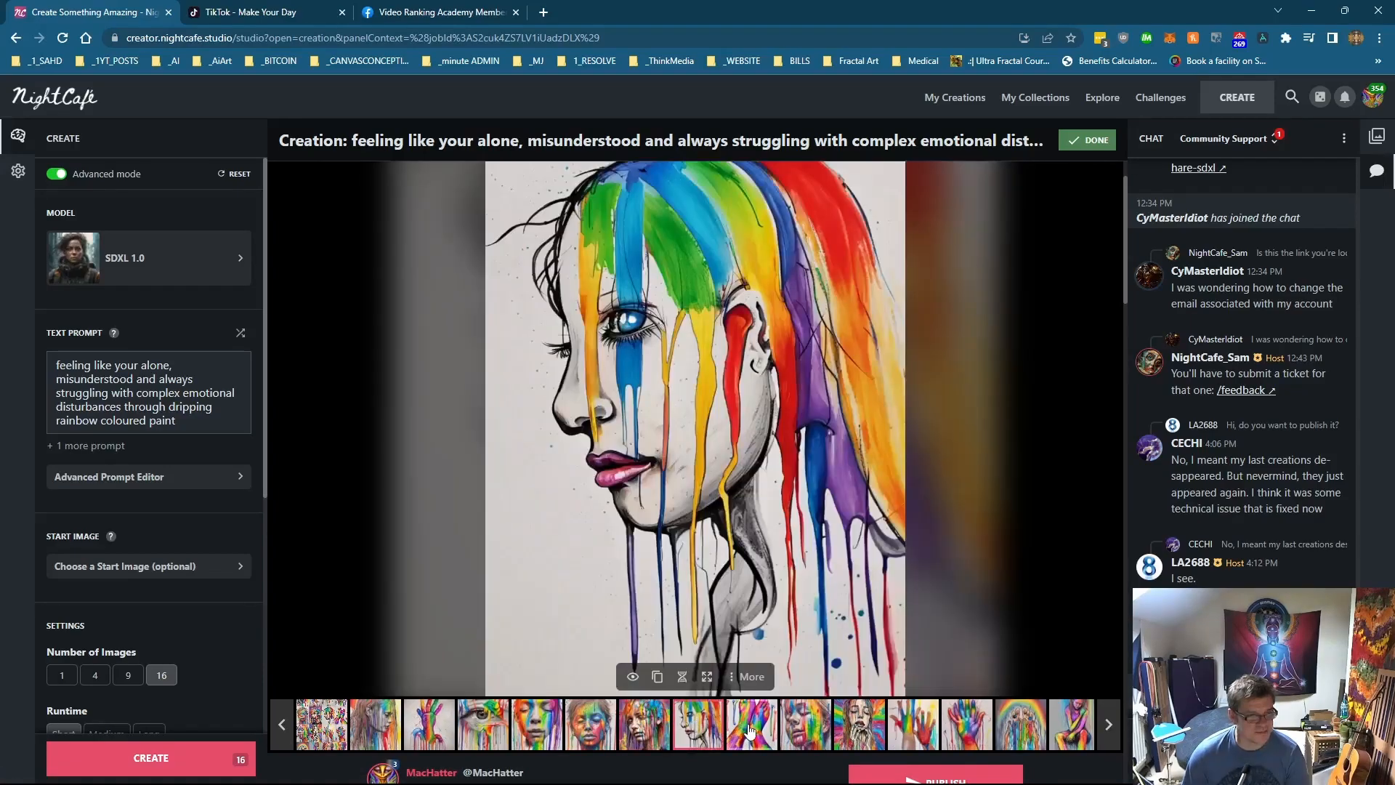
{"action": "left_click", "coordinate": [751, 729]}
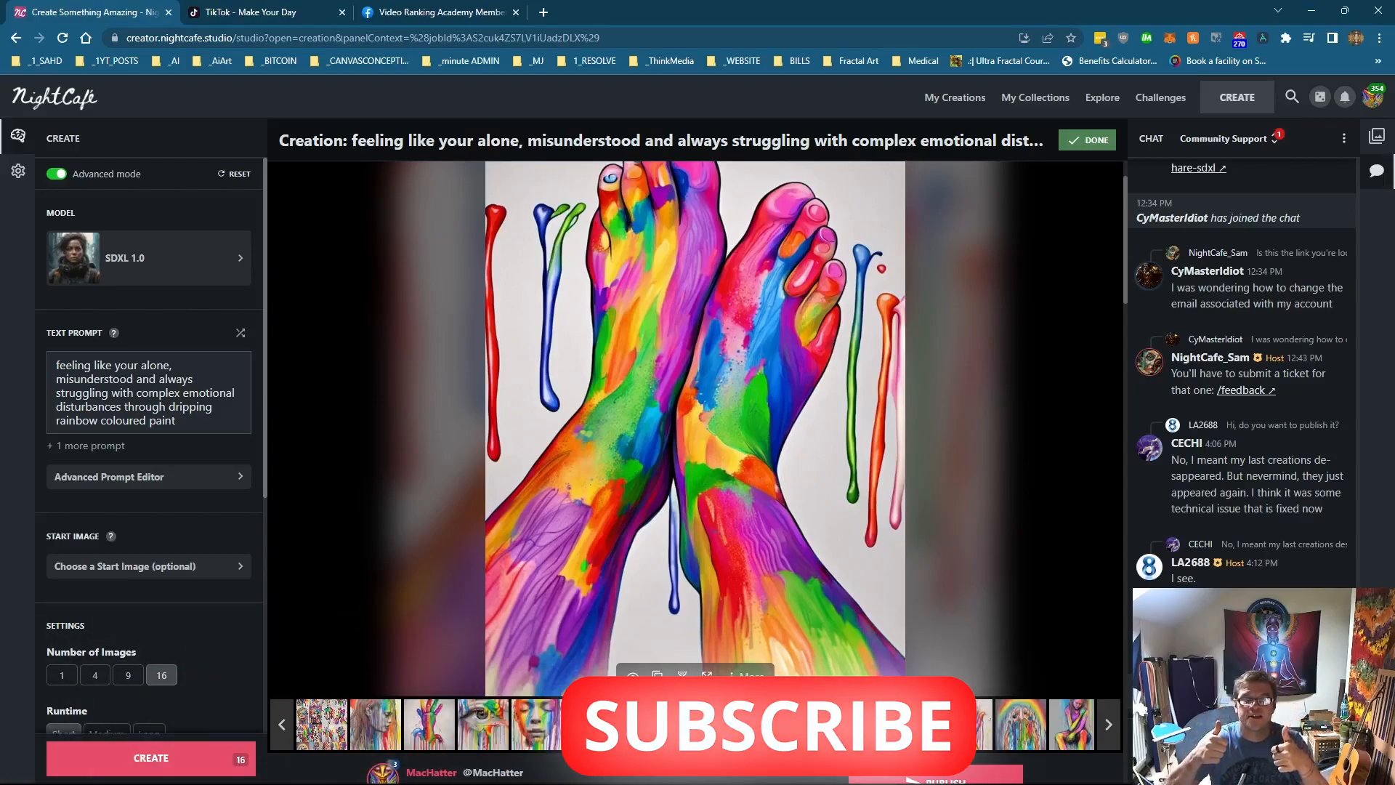
{"action": "scroll", "coordinate": [695, 473], "scroll_direction": "down", "scroll_amount": 1}
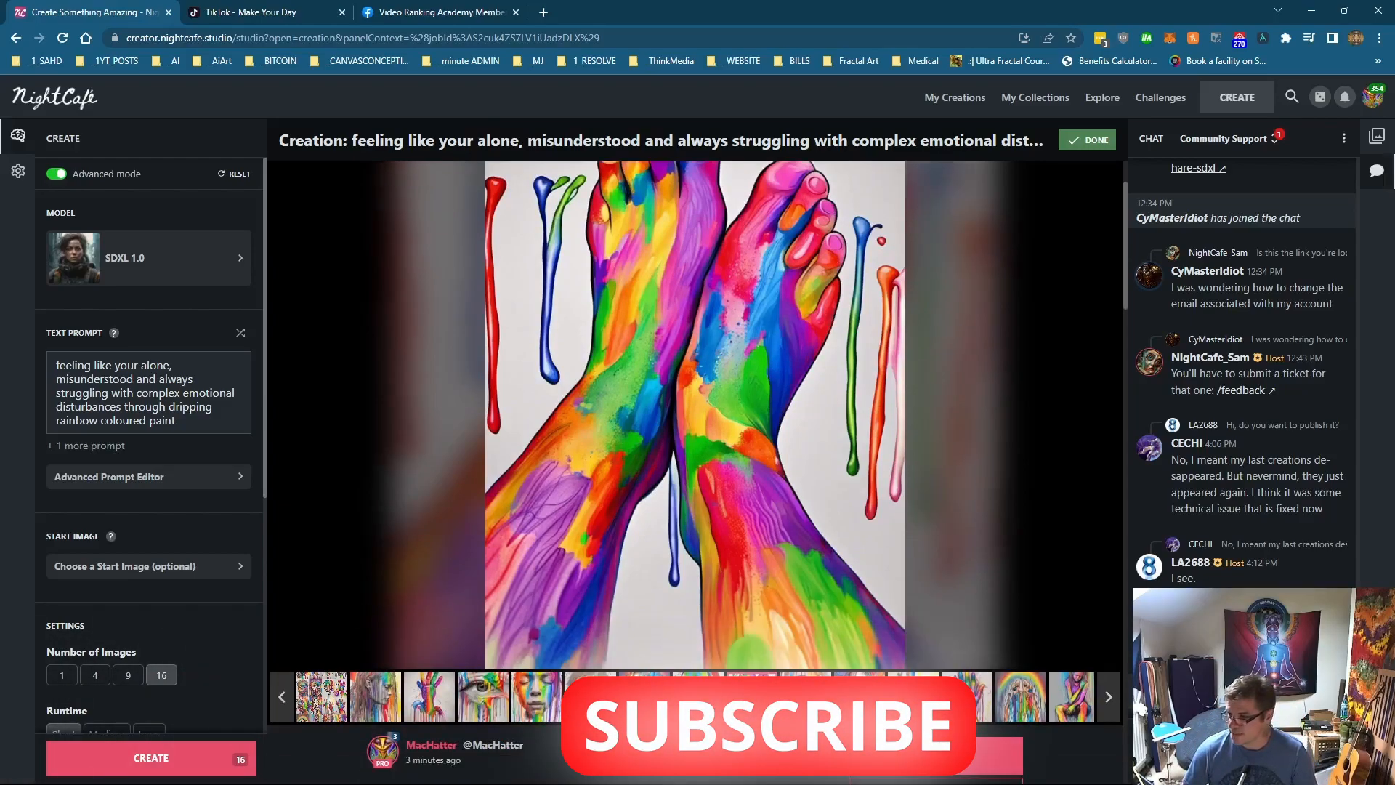